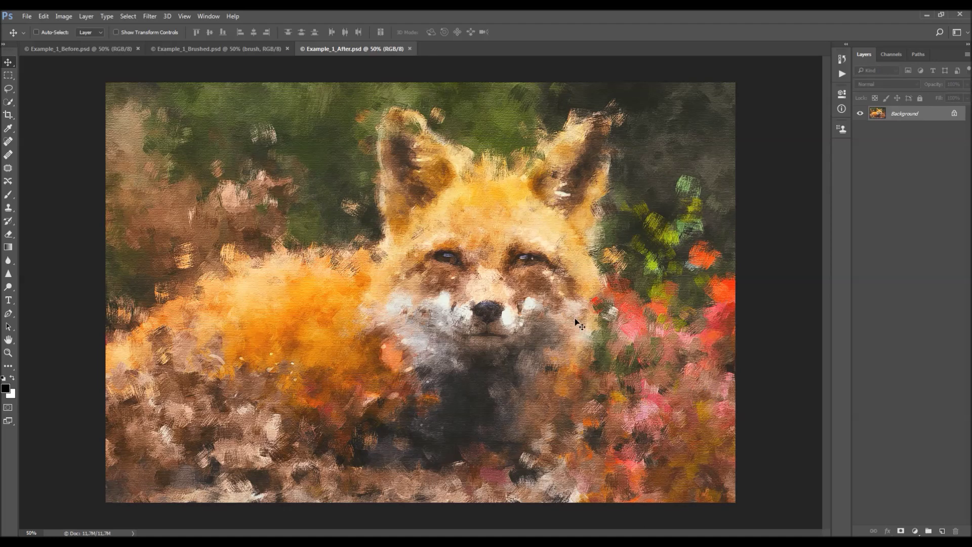
- Close the Example_1_After.psd and Example_1_Brushed.psd documents, keeping Example_1_Before.psd open
ctrl+click(427, 395)
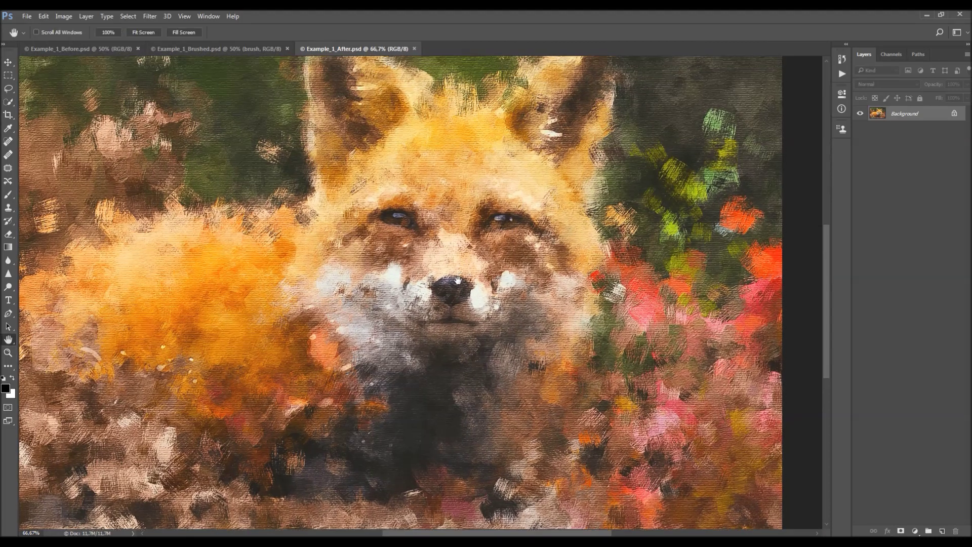
drag(457, 280, 453, 375)
mouse_move(455, 408)
mouse_down()
mouse_move(448, 288)
mouse_move(451, 365)
mouse_up()
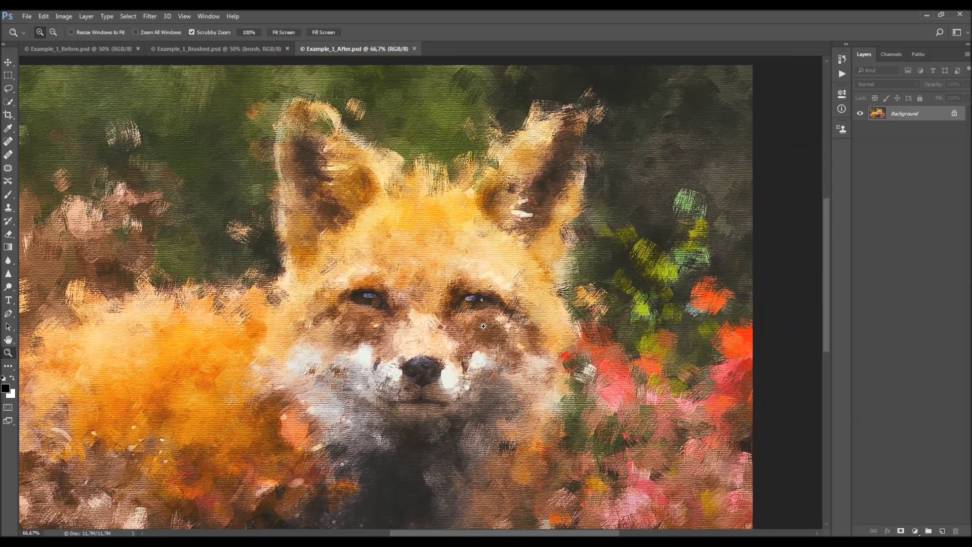
key(ctrl+0)
key(v)
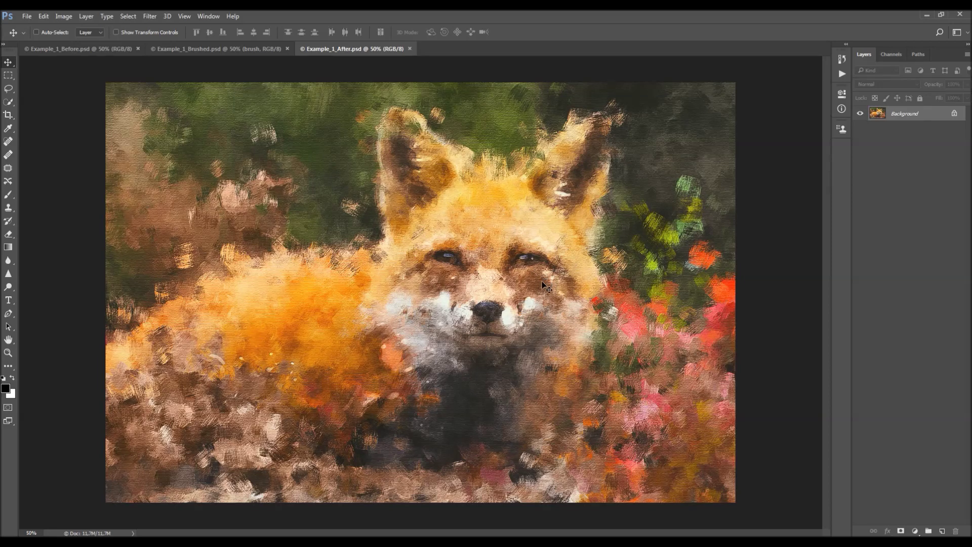
click(410, 48)
click(287, 48)
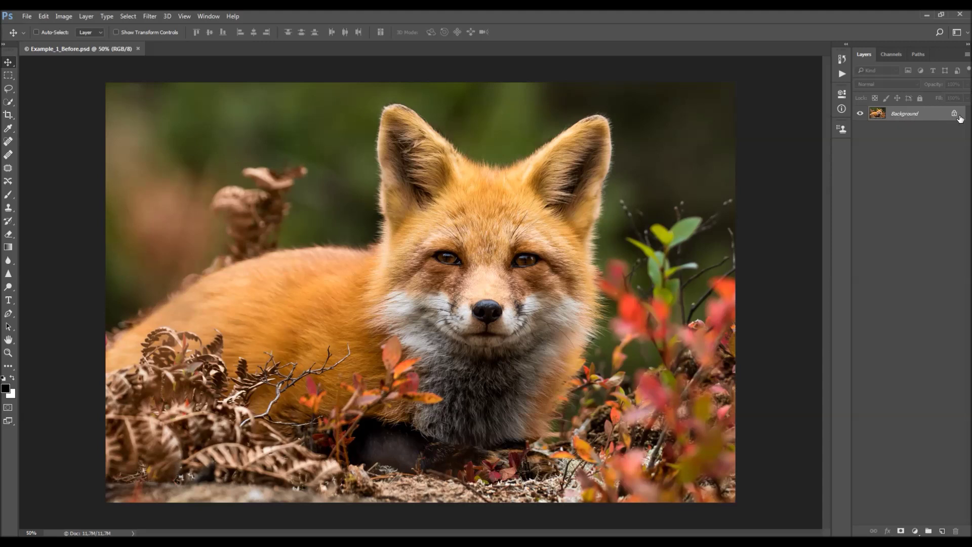
- Convert the Background layer of the fox photo to a regular layer and turn it back into the Background
double_click(938, 117)
key(Return)
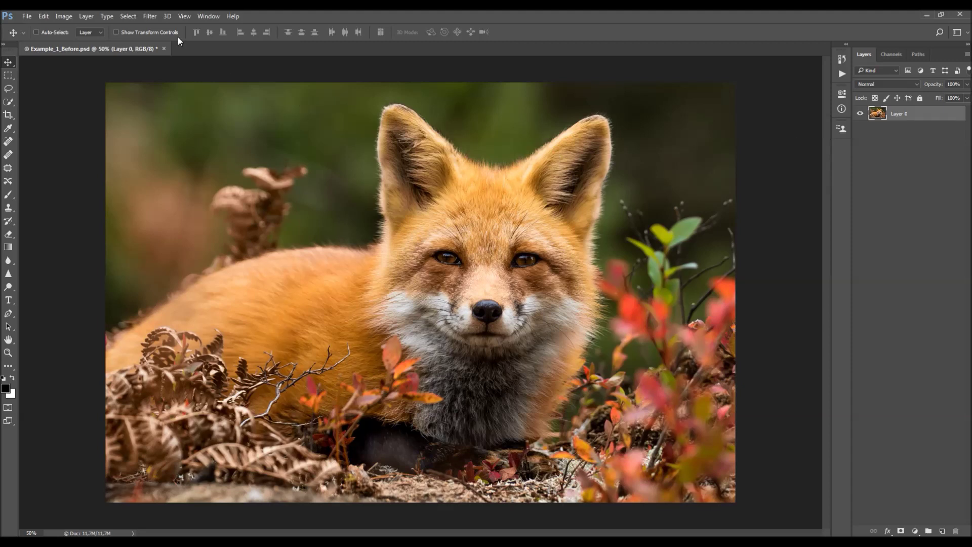
click(86, 16)
mouse_move(93, 28)
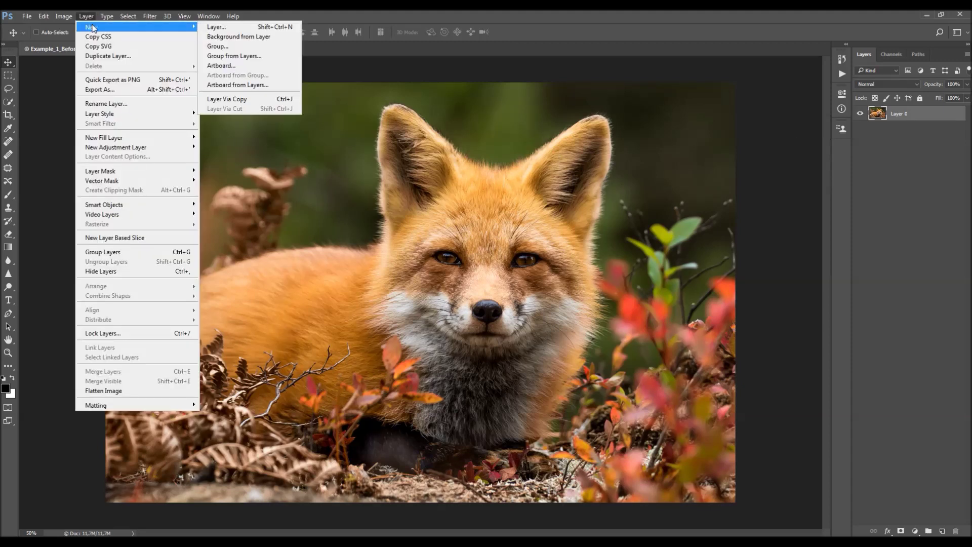
click(230, 37)
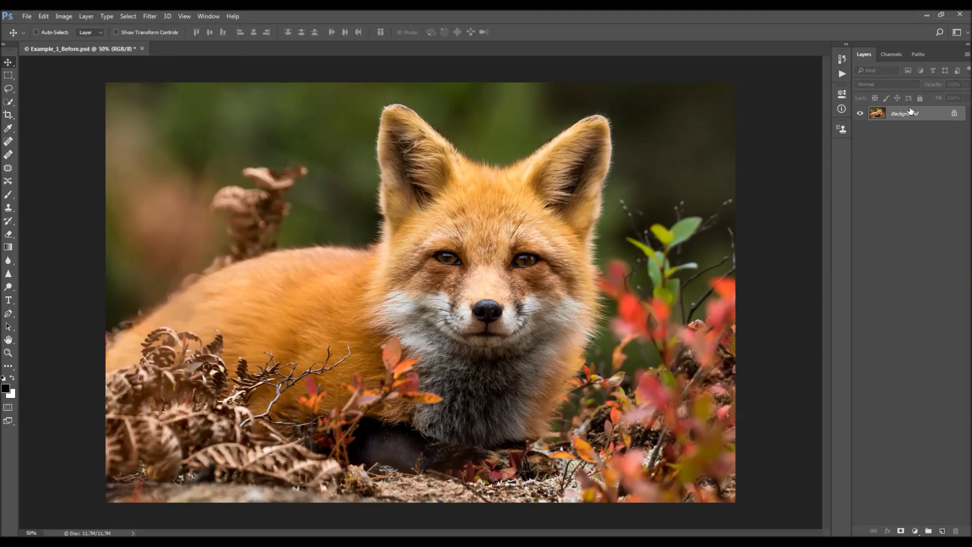
- Check the layer panel's option for adding "copy" to copied layers and groups
click(965, 56)
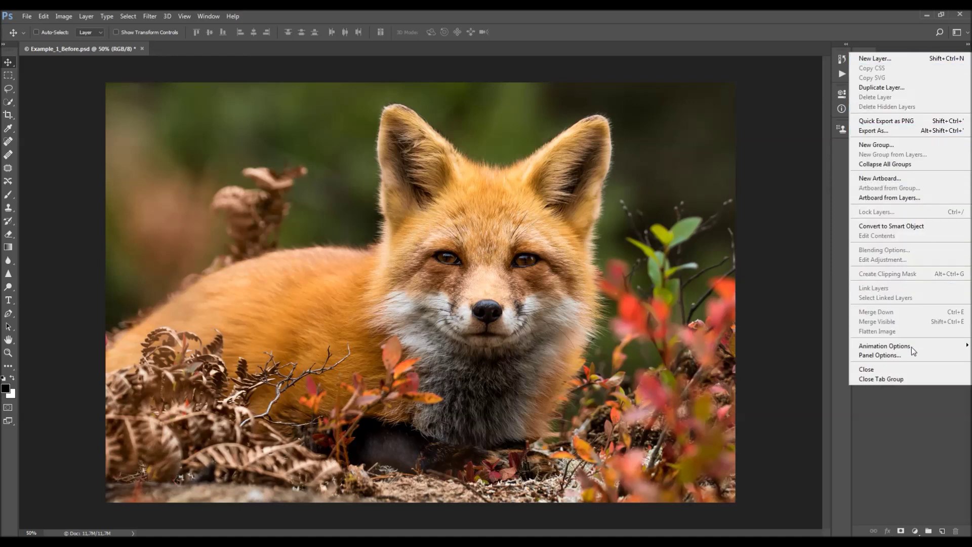
click(896, 356)
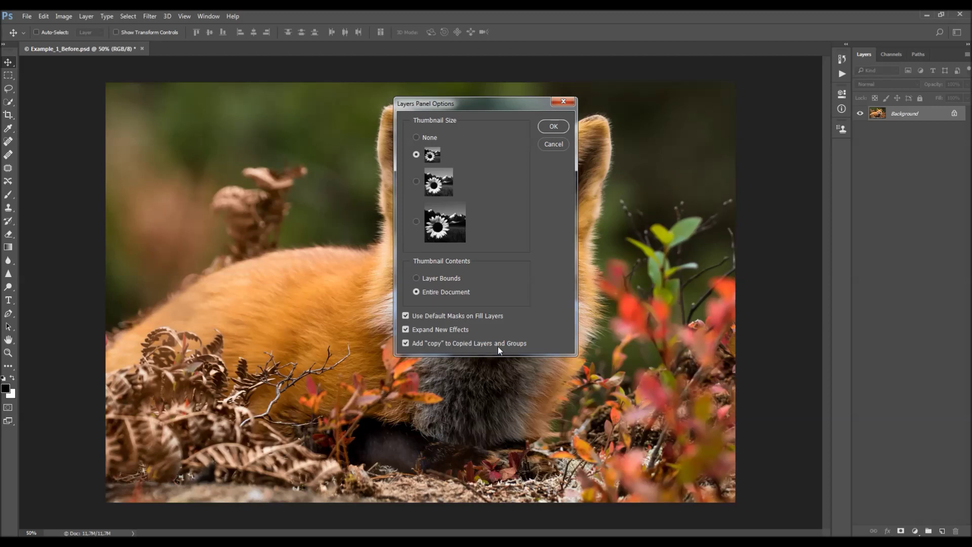
click(563, 102)
- Check the fox photo's colour mode, bit depth and image dimensions
click(71, 18)
mouse_move(74, 27)
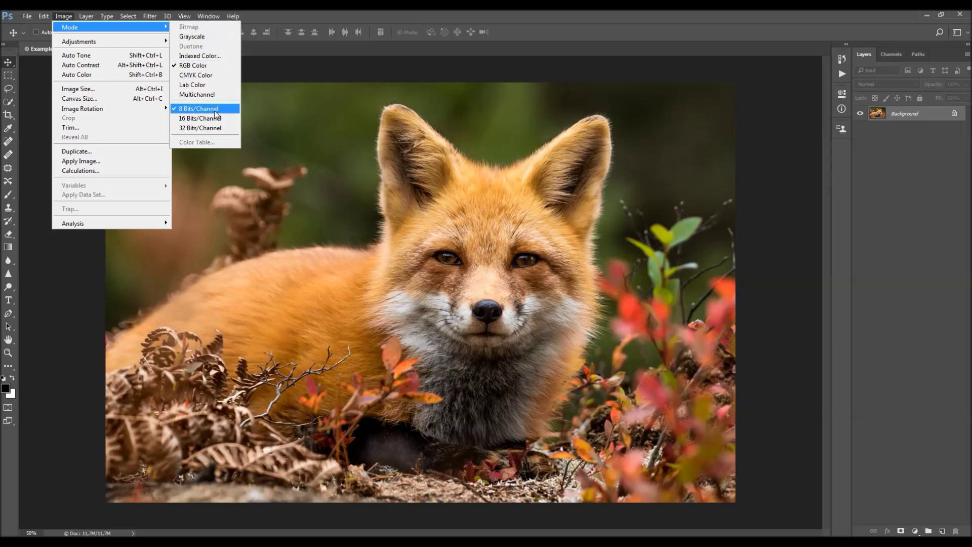
click(91, 89)
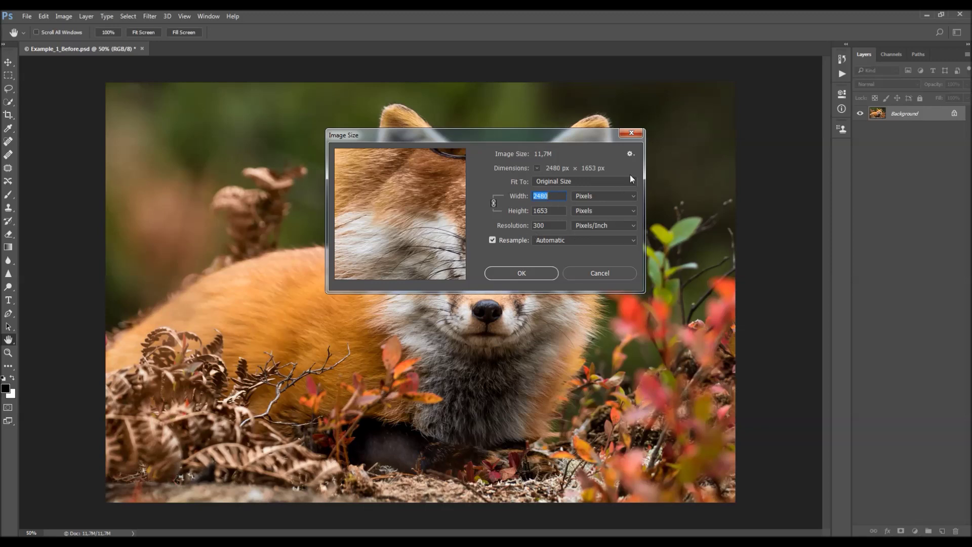
click(631, 134)
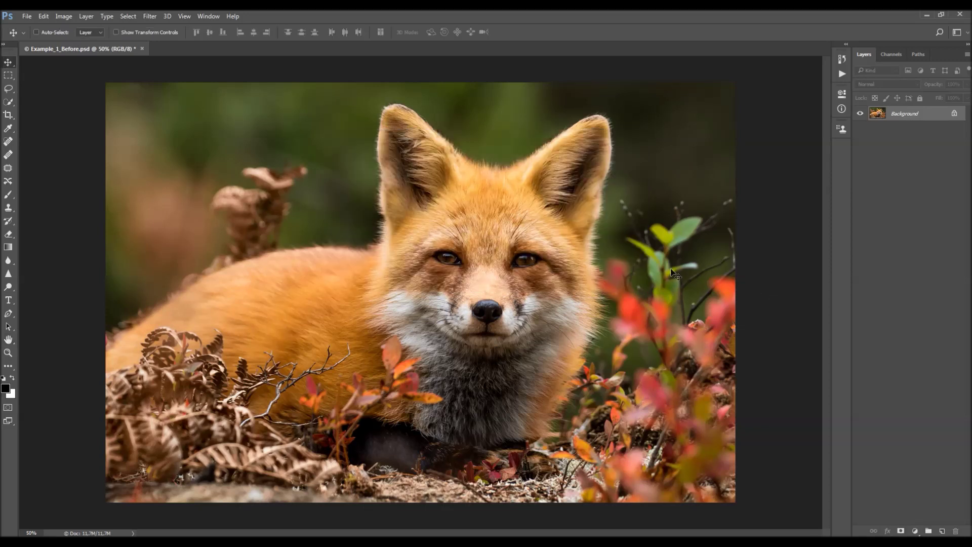
- Load the Painting action file from the CS6, CC folder of Painting Photoshop Action and select its Painting action
click(203, 15)
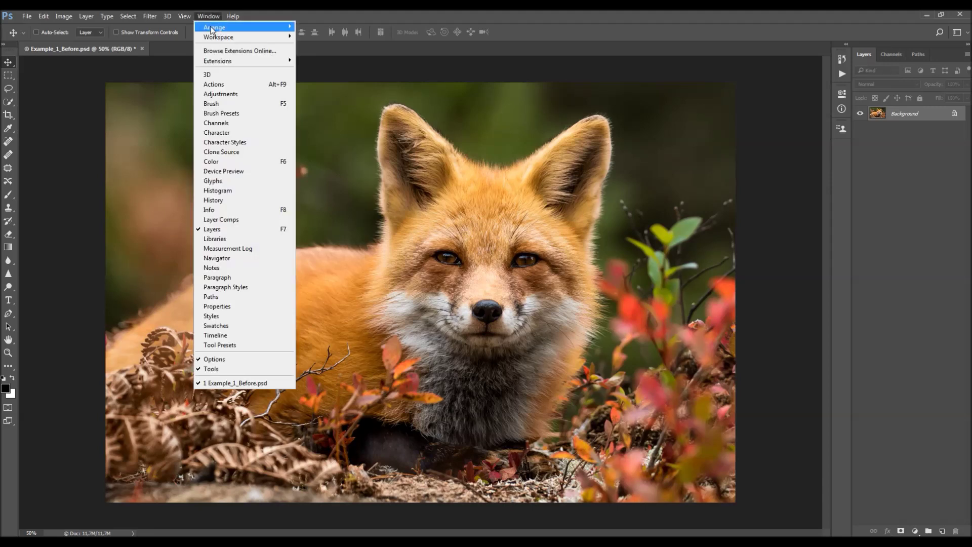
click(221, 82)
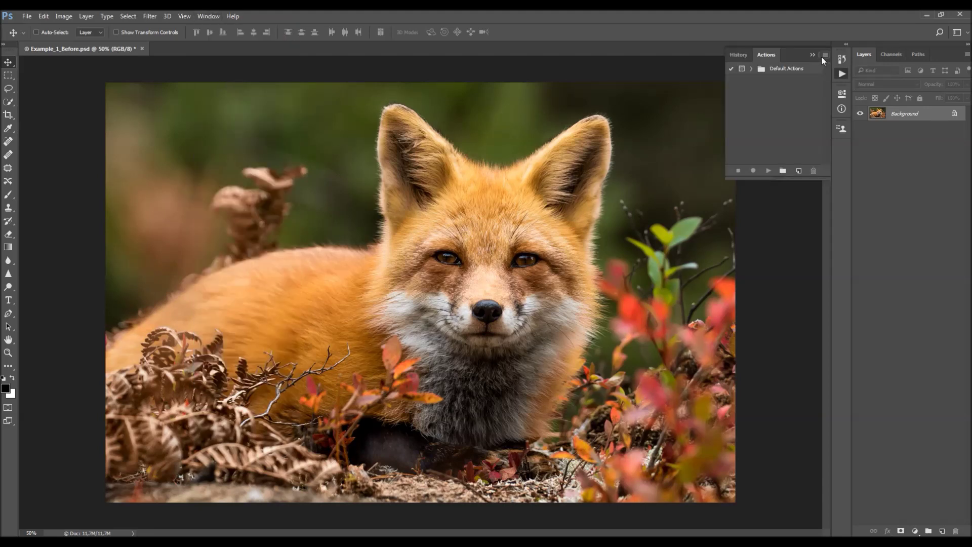
click(822, 54)
click(855, 238)
double_click(250, 24)
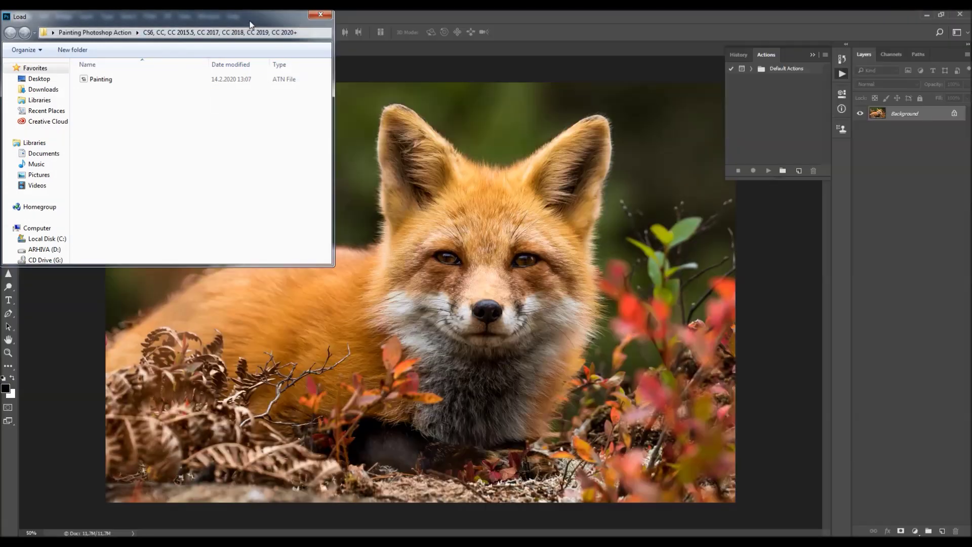
drag(219, 25, 294, 116)
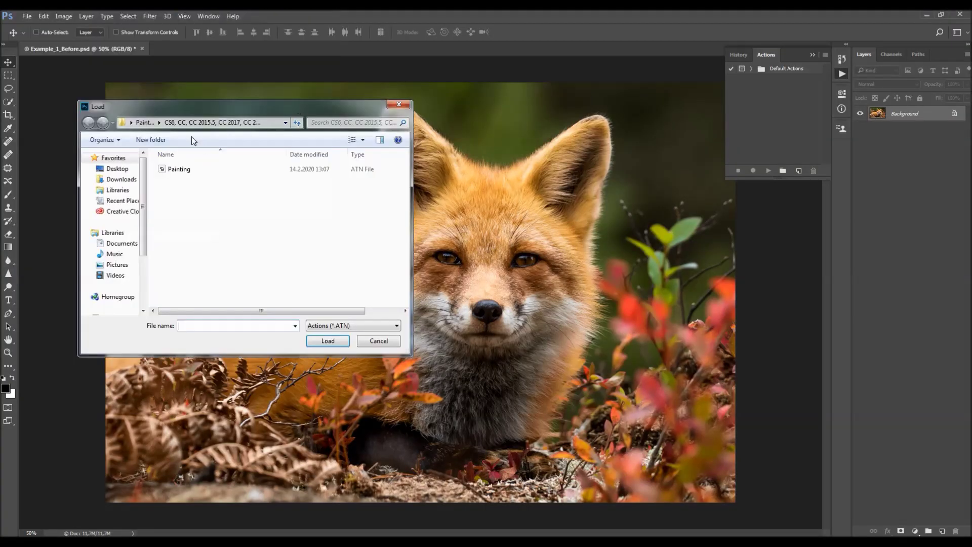
click(146, 122)
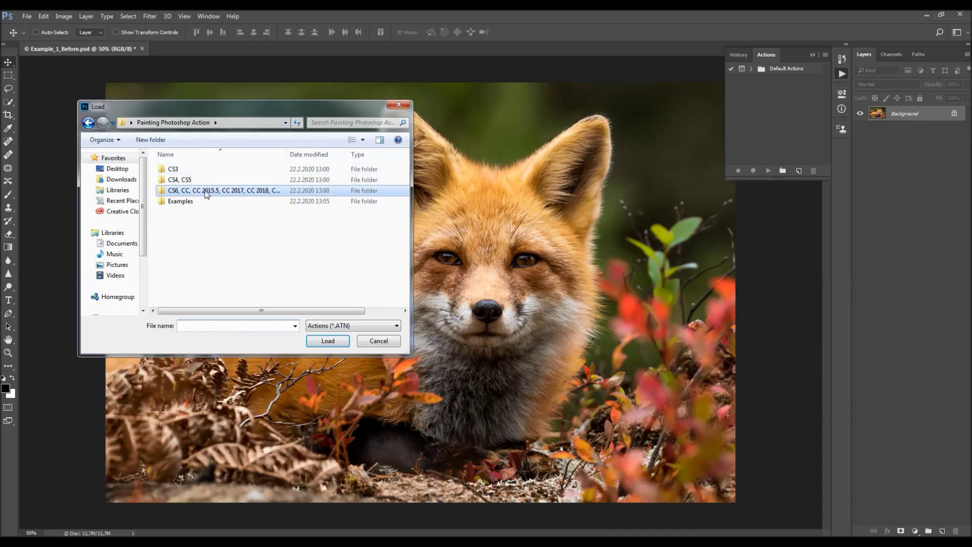
double_click(206, 191)
click(192, 168)
click(319, 341)
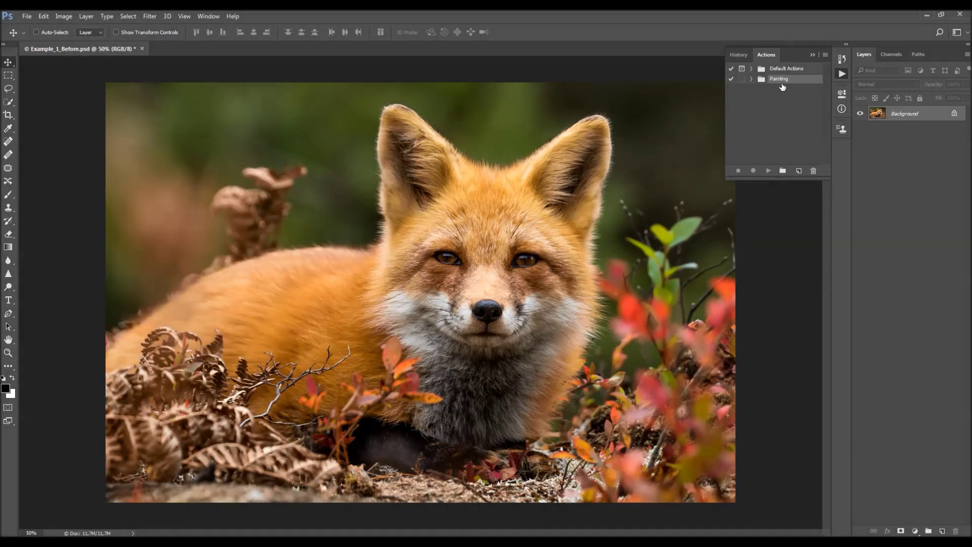
click(751, 79)
click(777, 90)
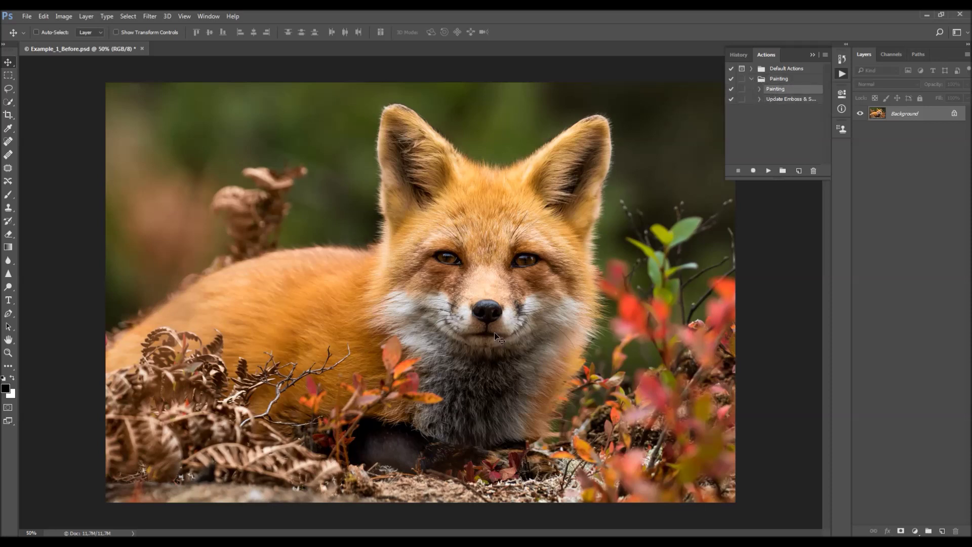
- Load the Painting_Brushes file from the CS6, CC folder into the Brush tool's presets
key(b)
right_click(575, 323)
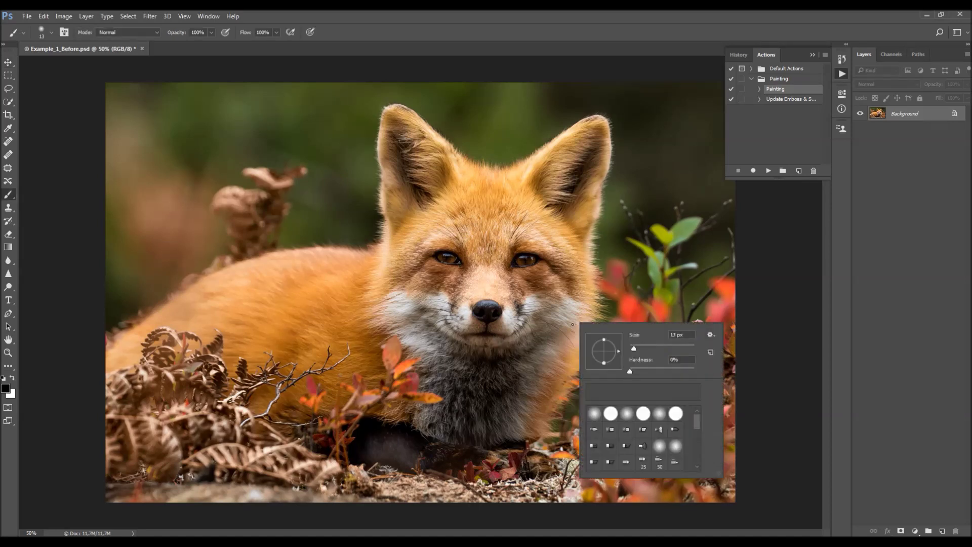
click(711, 335)
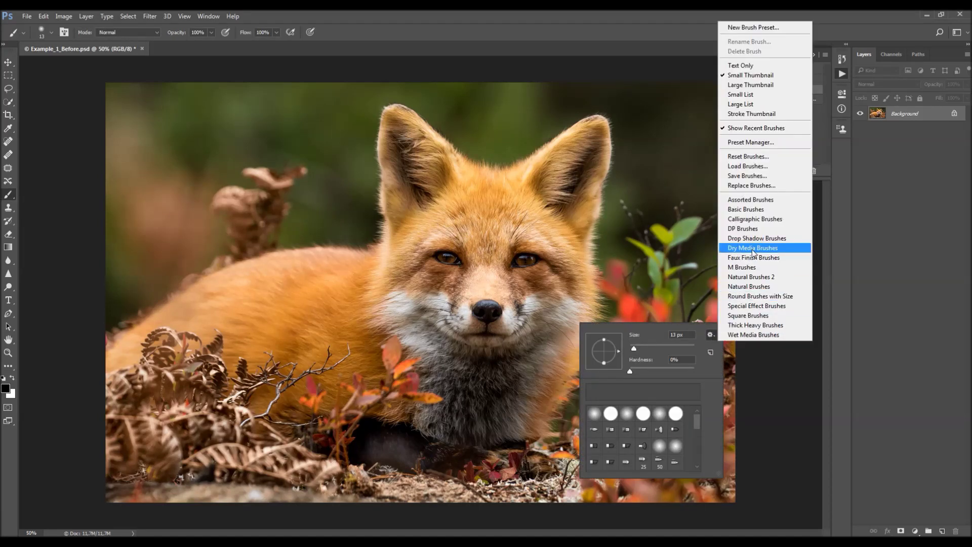
click(748, 166)
drag(629, 290, 402, 240)
click(423, 251)
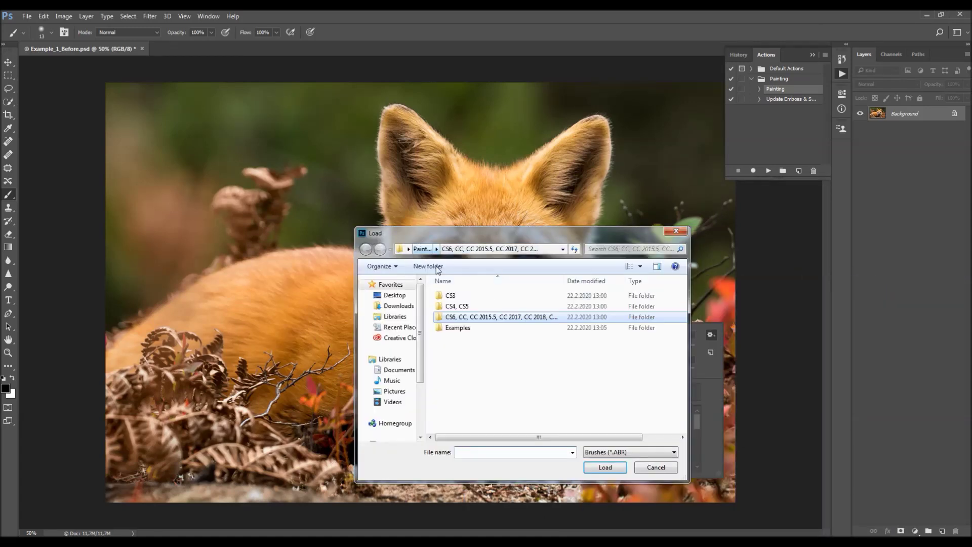
double_click(470, 317)
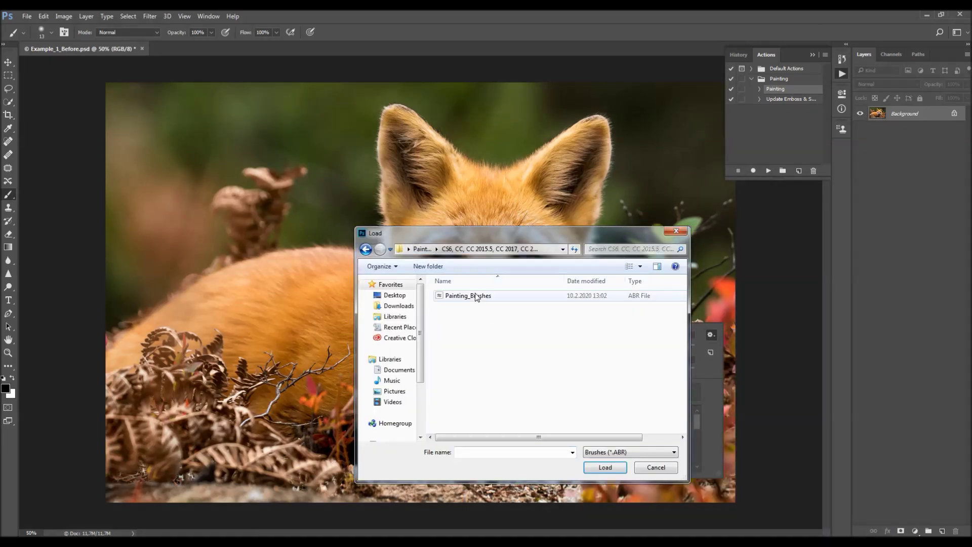
click(473, 298)
click(609, 466)
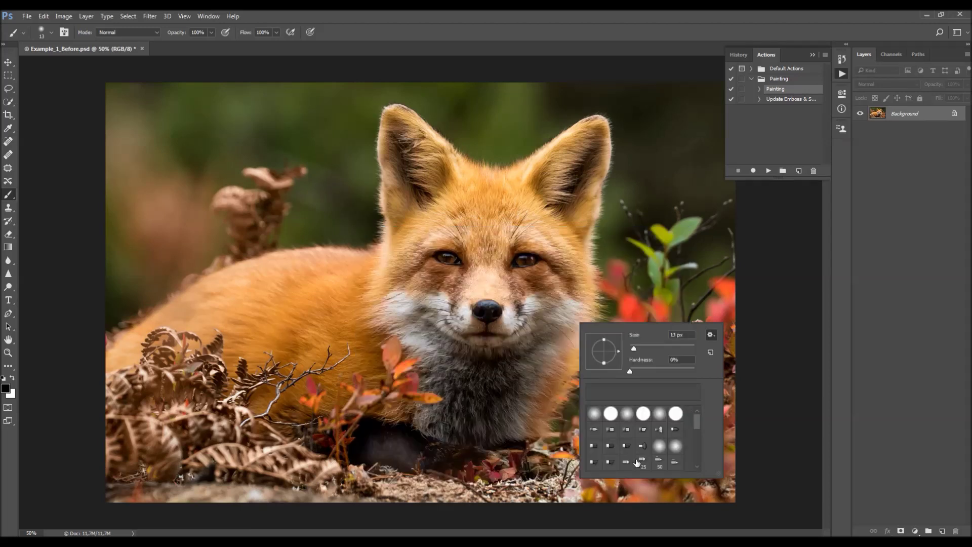
drag(700, 421, 694, 451)
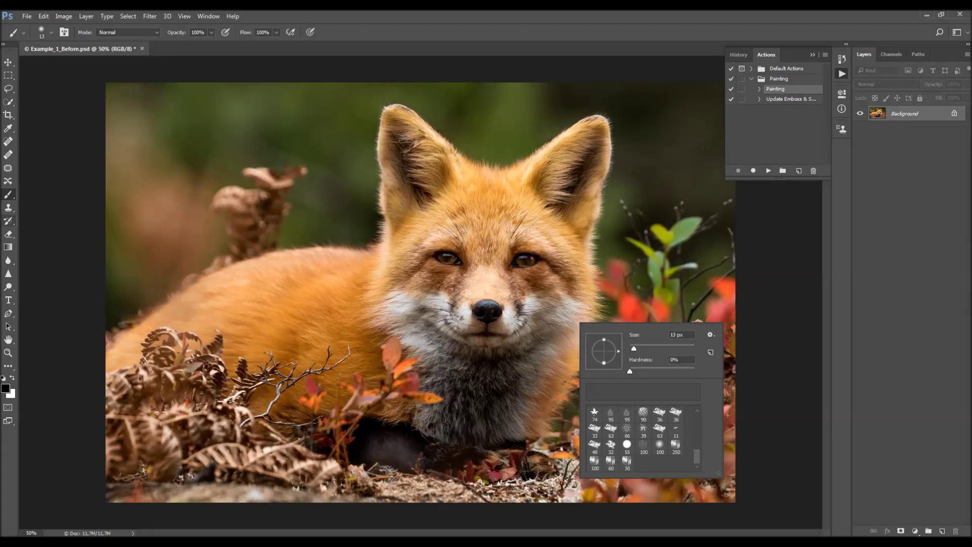
- Load the Painting_Patterns file into the Pattern Stamp tool's patterns, pick the newly added pattern, and return to the Move tool
drag(8, 208, 44, 205)
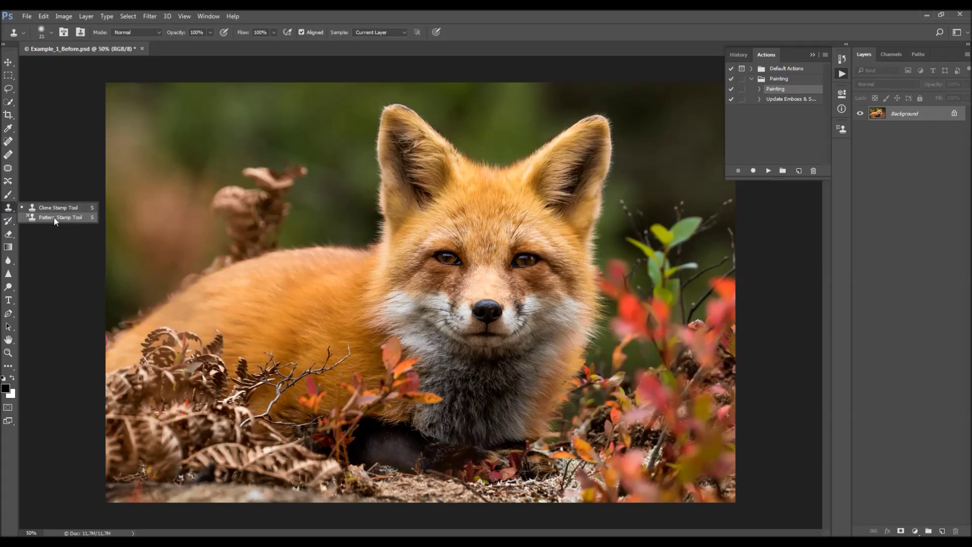
click(53, 217)
click(306, 33)
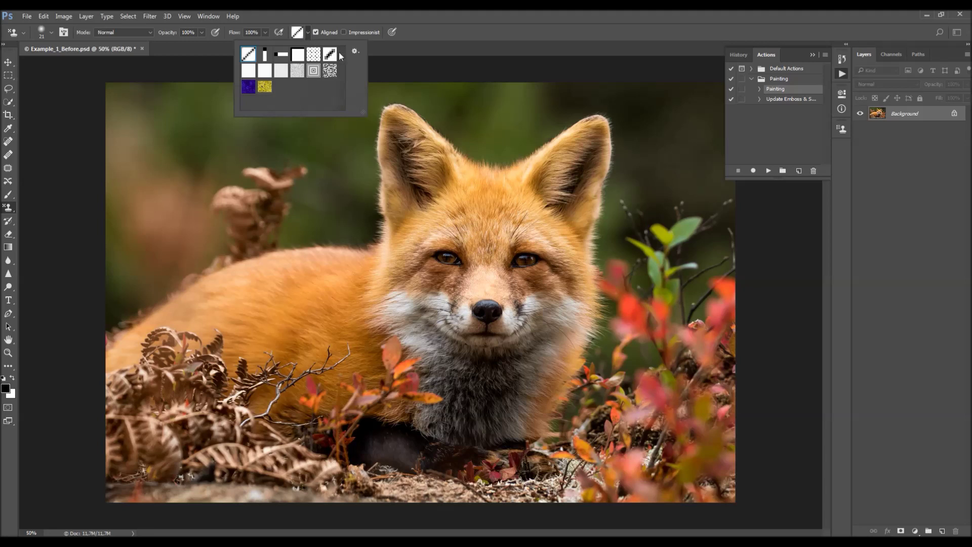
click(354, 50)
click(395, 177)
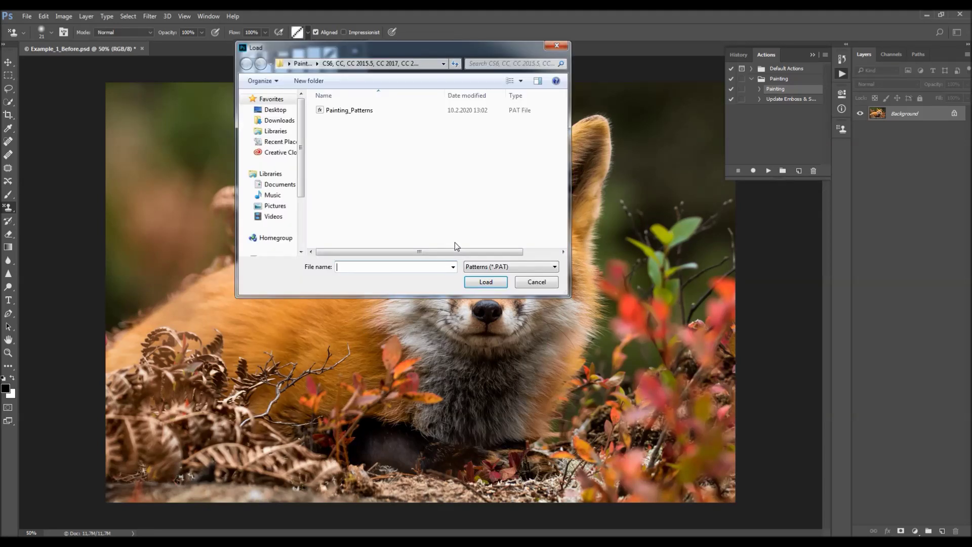
click(304, 63)
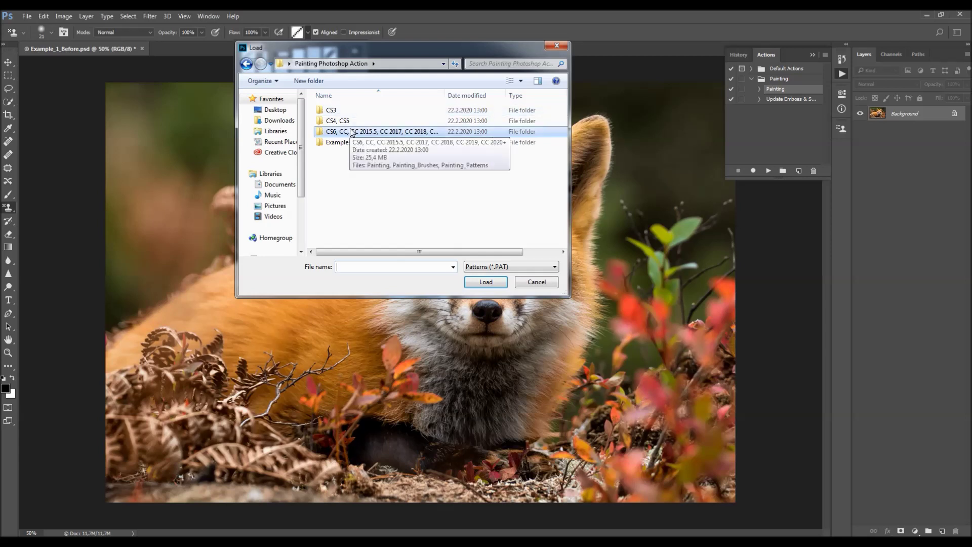
double_click(354, 131)
click(385, 111)
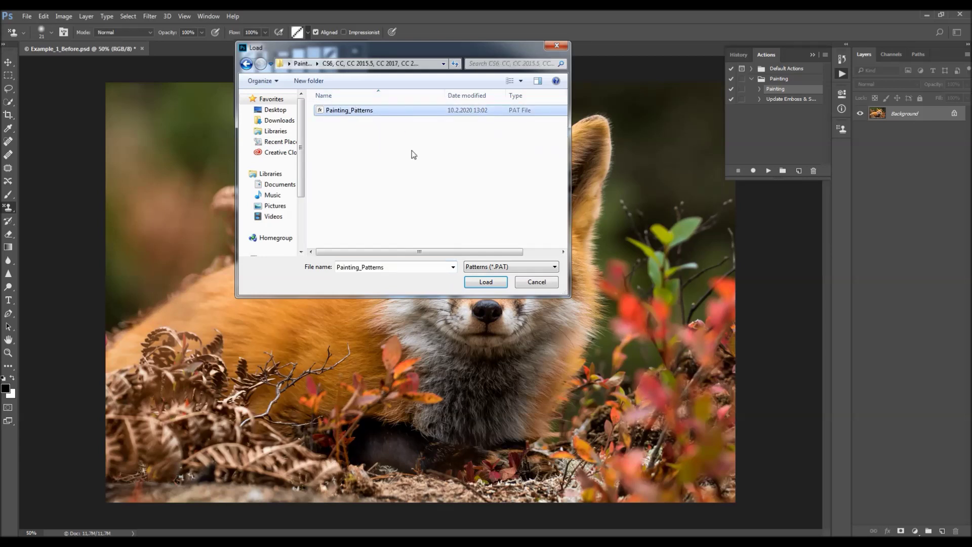
click(477, 283)
click(282, 89)
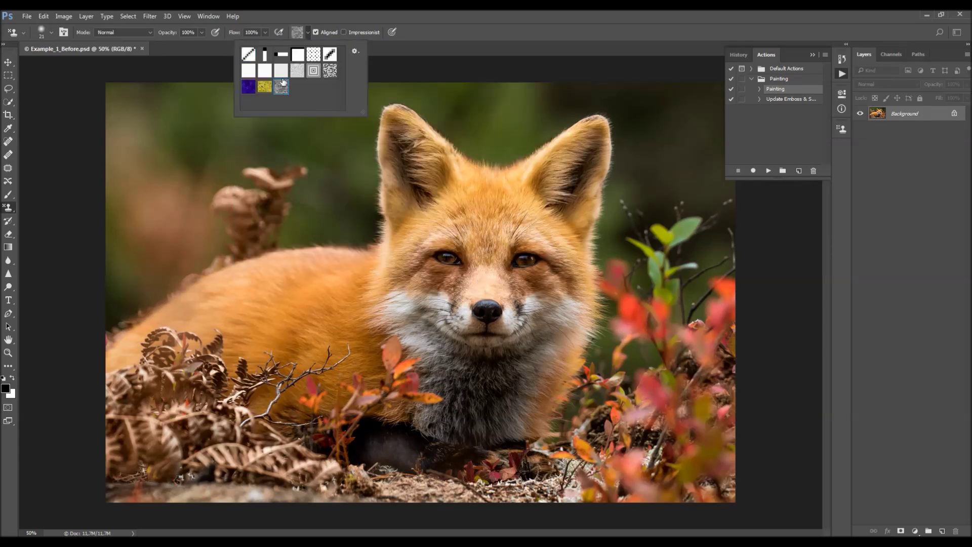
key(Return)
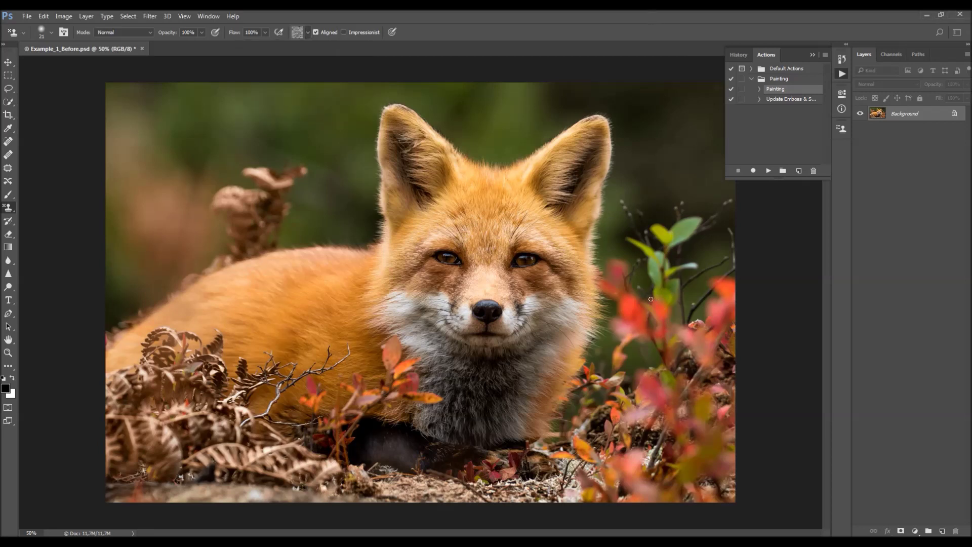
key(v)
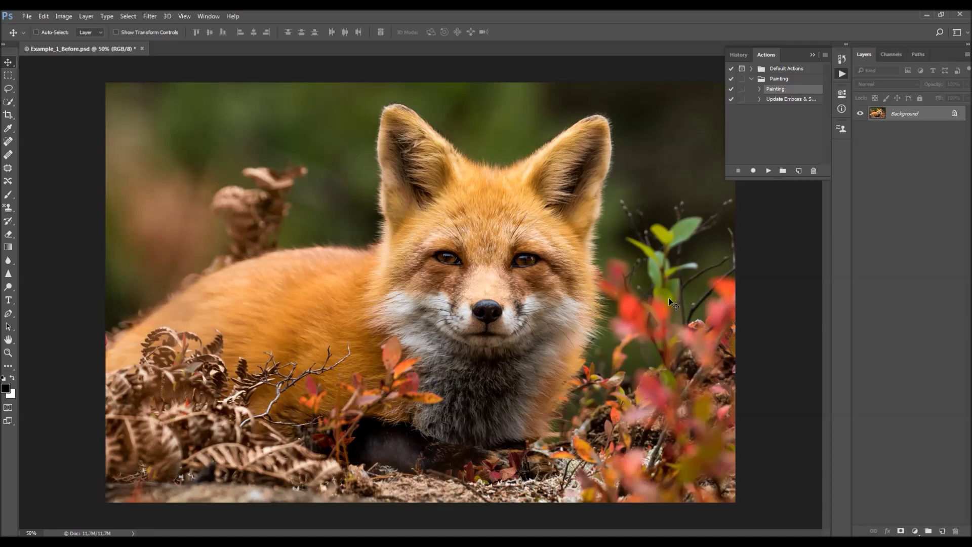
- Create a new layer named "brush" above the Background
click(63, 16)
click(85, 16)
click(86, 15)
mouse_move(134, 30)
click(216, 26)
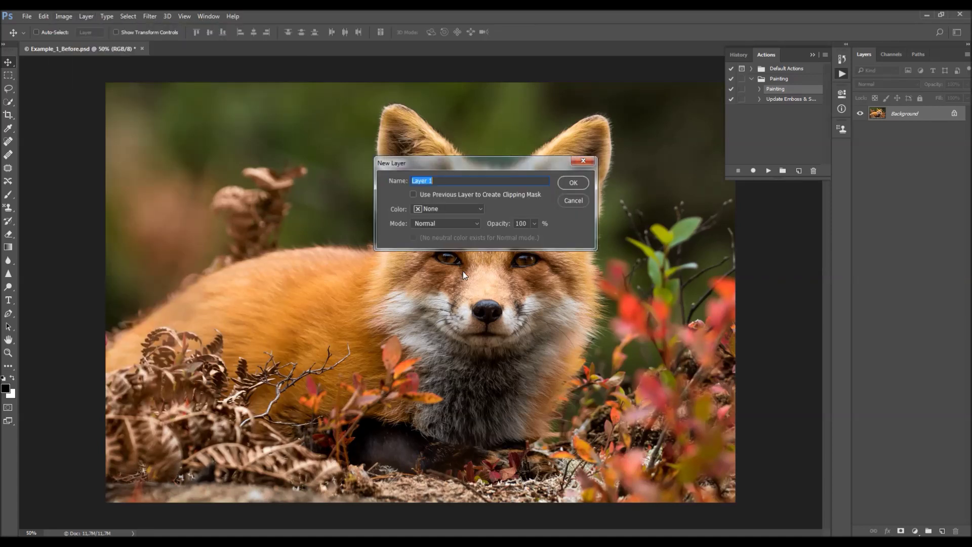
text(brush)
click(586, 187)
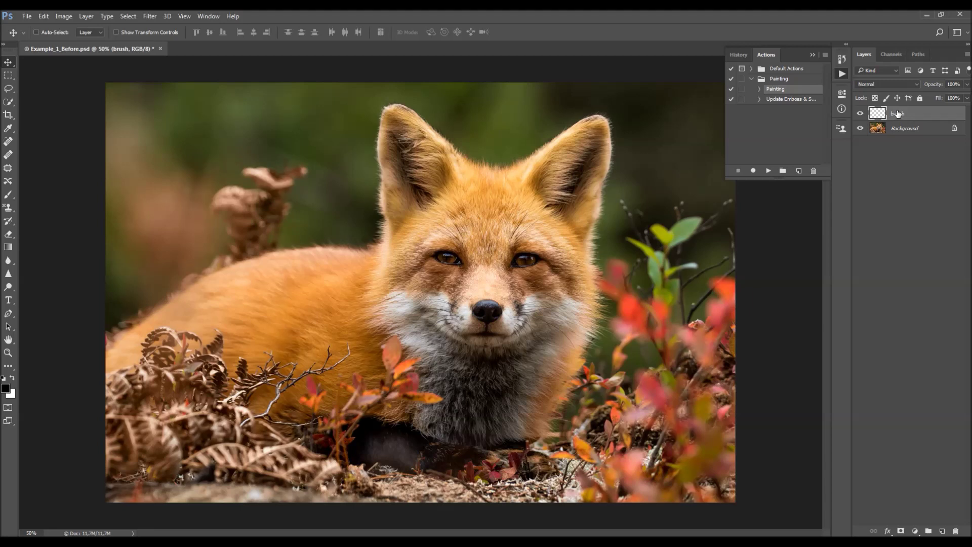
- Choose the Brush tool with the soft round 100 px brush and set the foreground colour to ff0000
key(b)
right_click(229, 224)
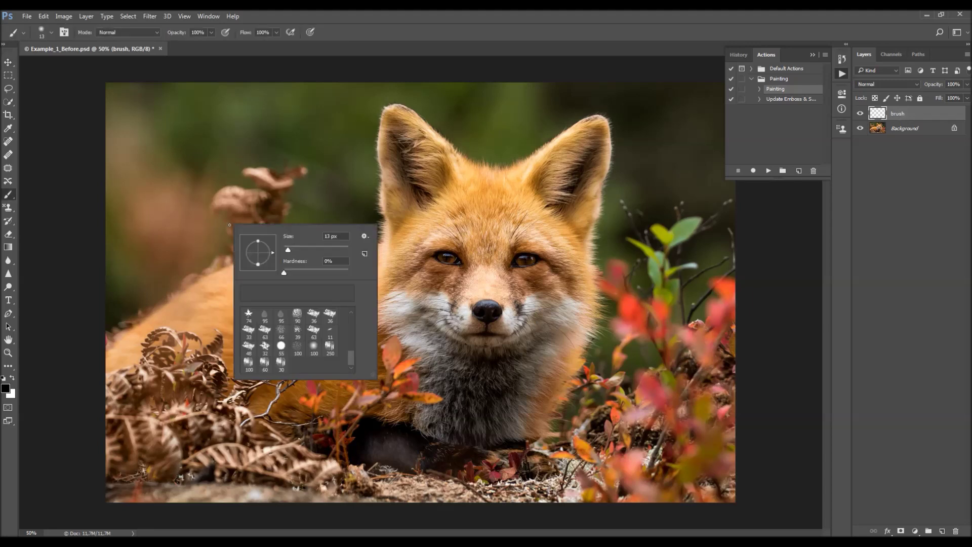
click(314, 347)
click(5, 388)
text(ff0000)
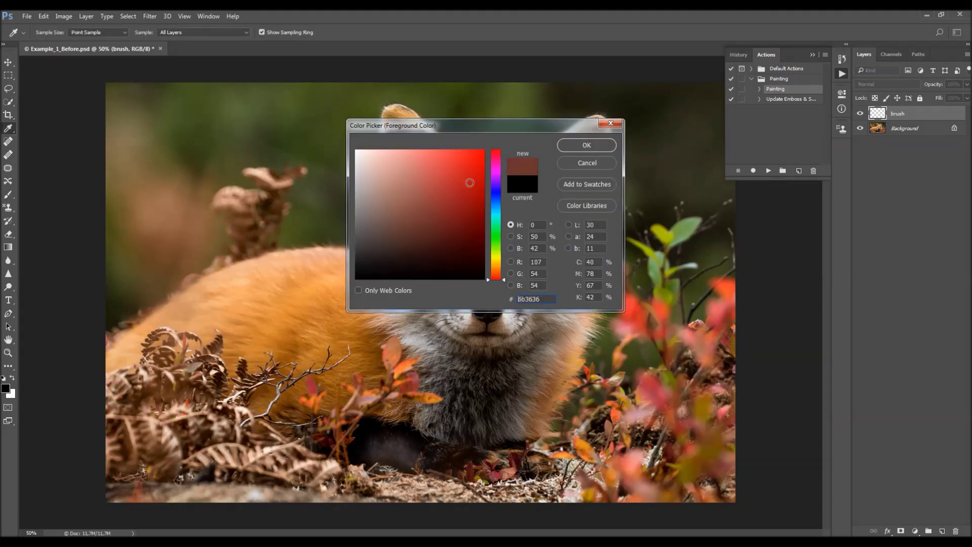
click(586, 145)
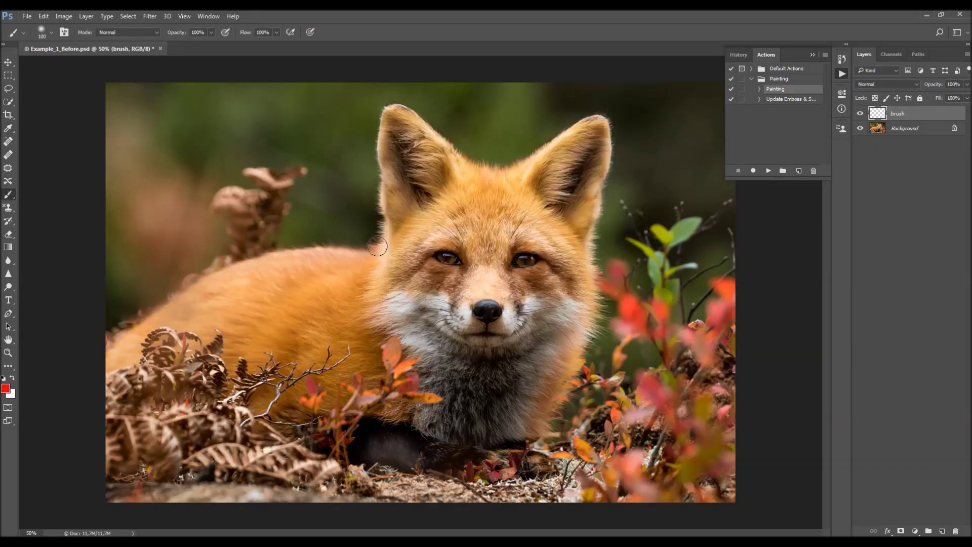
- Enlarge the brush and paint red over the fox's ears and face on the brush layer
key(bracketright)
key(bracketright)
mouse_move(478, 257)
mouse_down()
mouse_move(473, 278)
mouse_move(420, 197)
mouse_move(493, 215)
mouse_move(524, 208)
mouse_move(542, 232)
mouse_move(480, 211)
mouse_move(407, 134)
mouse_move(435, 212)
mouse_up()
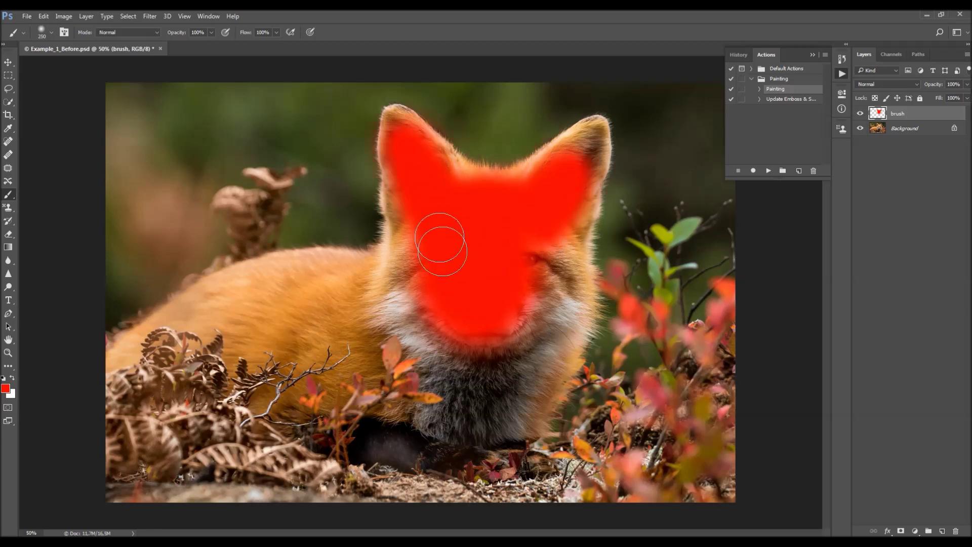
key(bracketright)
drag(429, 295, 567, 284)
- Close the current document without saving and open Example_1_Brushed from the Examples folder
key(v)
click(160, 48)
key(n)
click(27, 16)
click(32, 32)
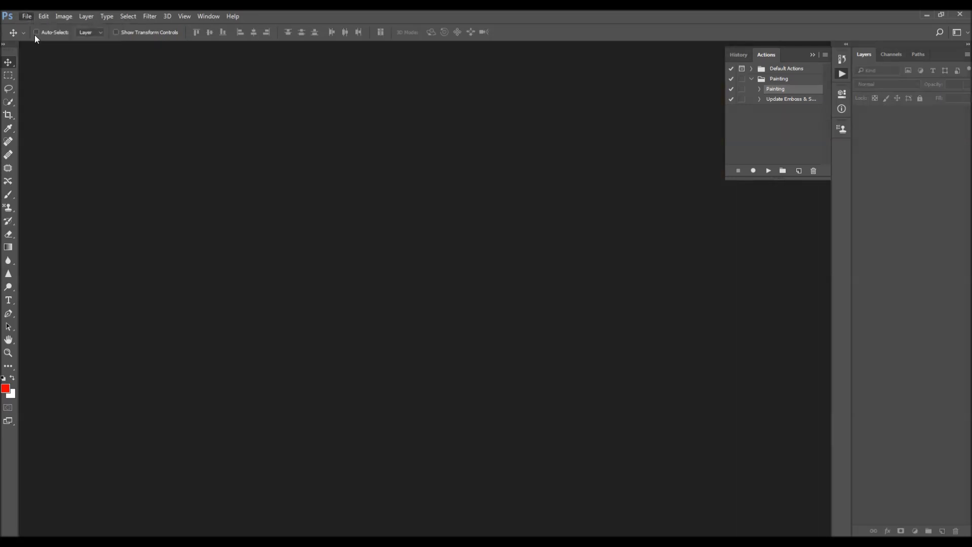
click(230, 91)
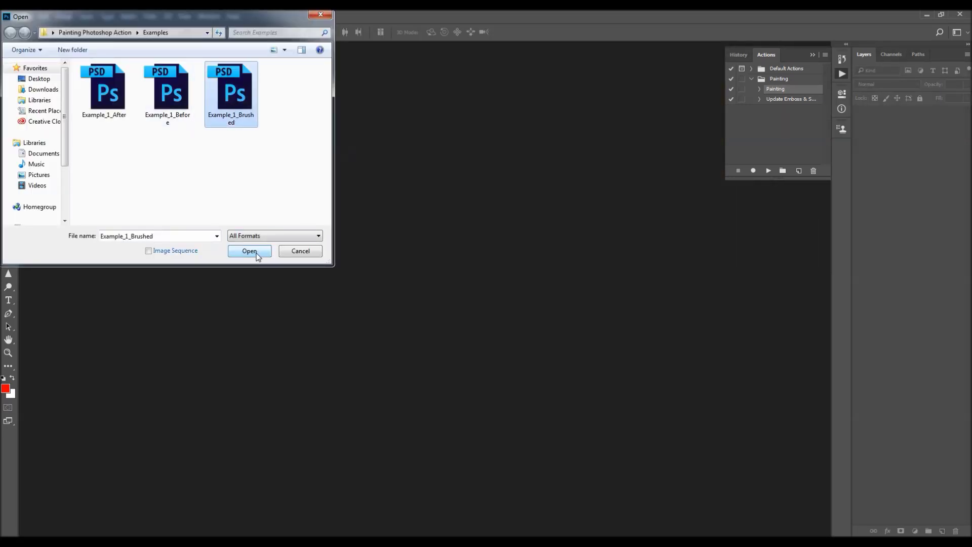
click(249, 251)
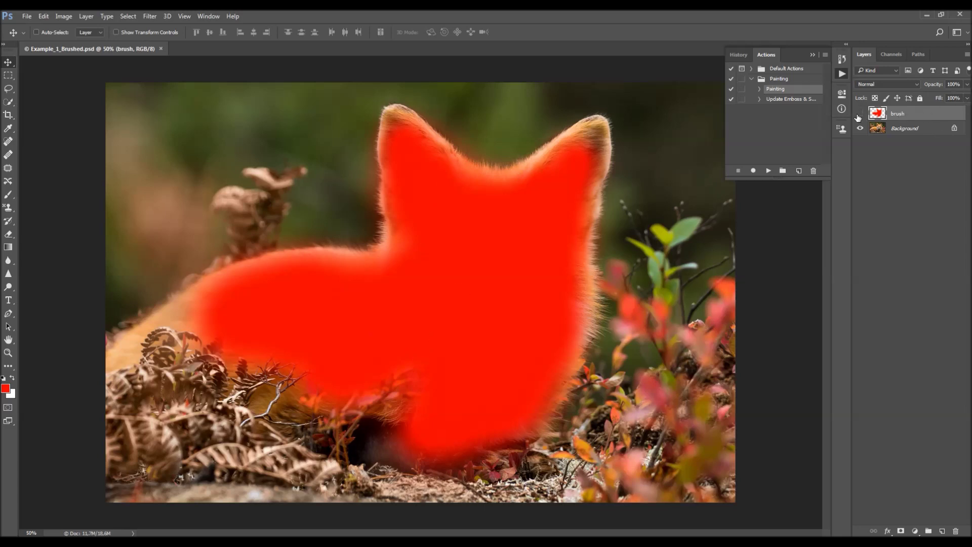
- Select the brush layer above the Background and run the Painting action on the document
mouse_move(515, 317)
mouse_down()
mouse_move(383, 251)
mouse_move(451, 288)
mouse_move(546, 267)
mouse_up()
click(912, 130)
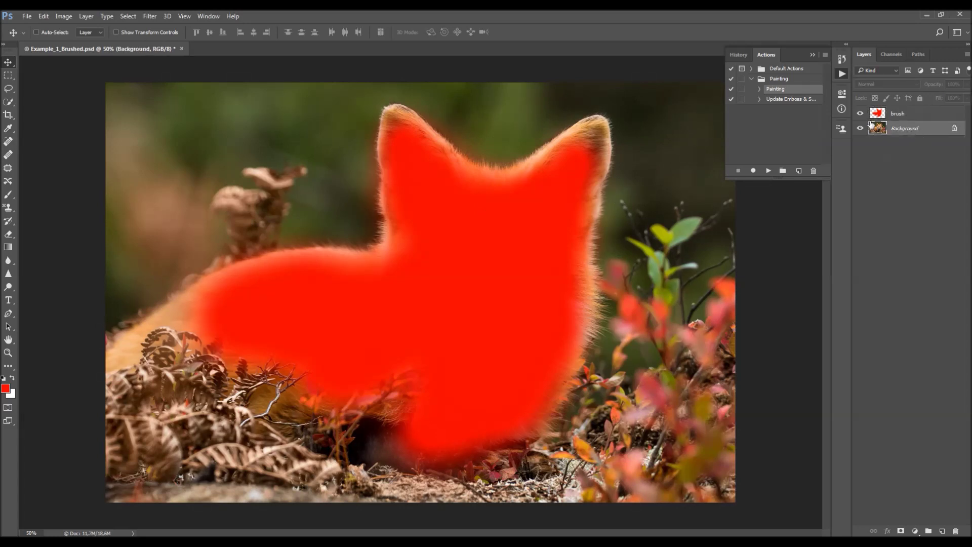
click(914, 115)
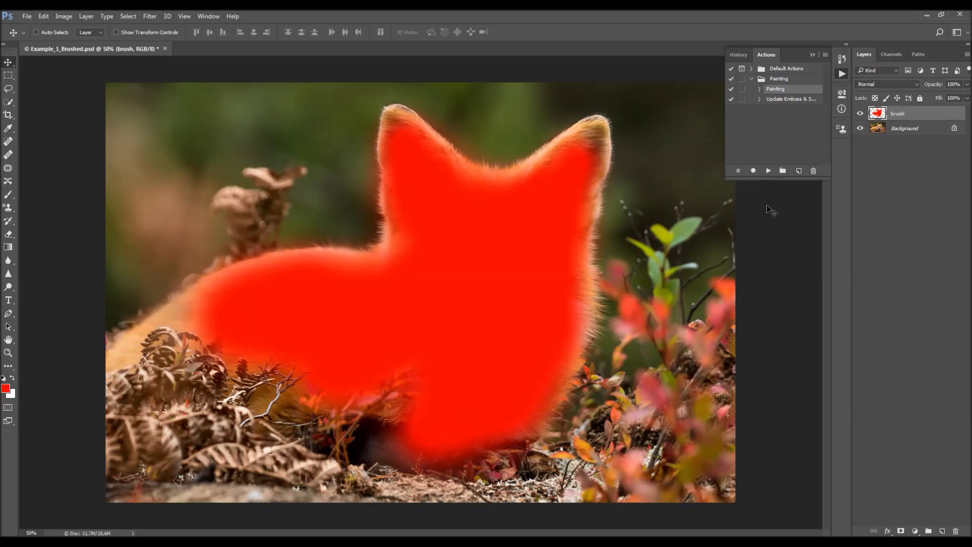
click(768, 171)
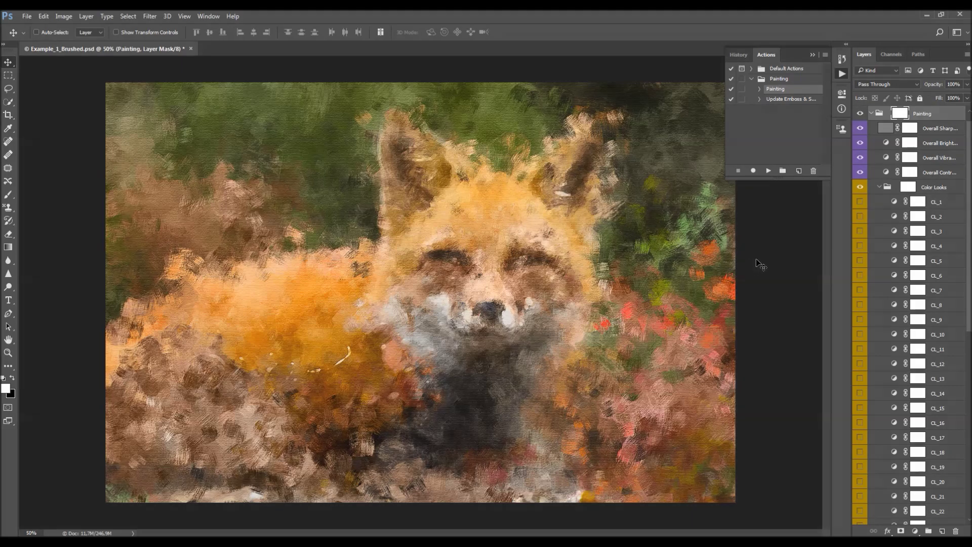
- Collapse the Painting action set, put the action list away and widen the layer list to fit the full layer names
click(751, 79)
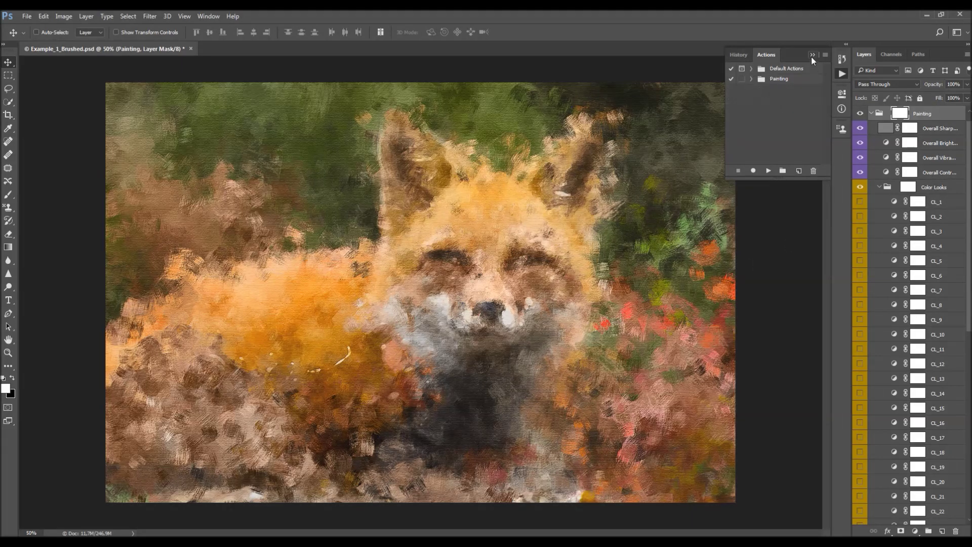
click(812, 55)
drag(850, 216, 815, 221)
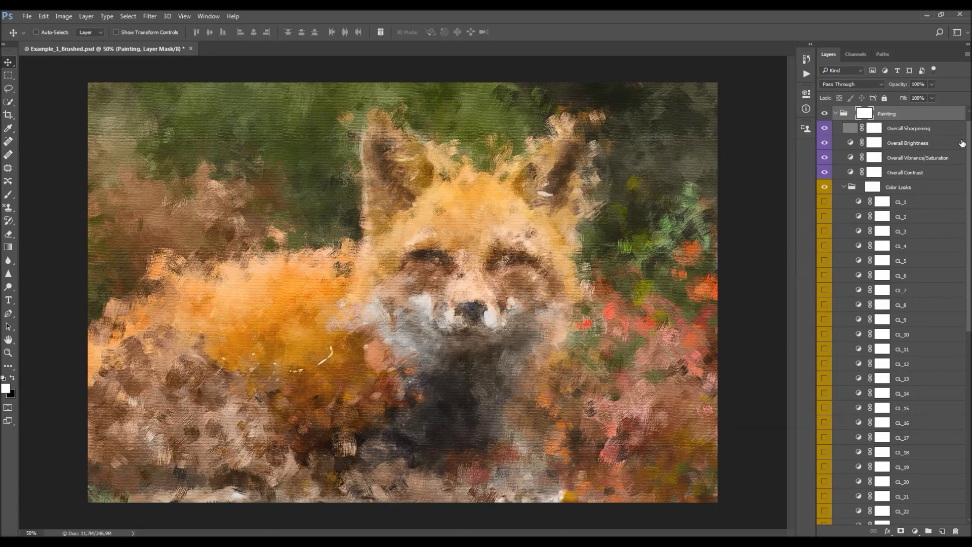
- Look through the generated layers, and collapse all nested groups so the Painting group lists only its top-level contents
scroll(964, 177, down, 5)
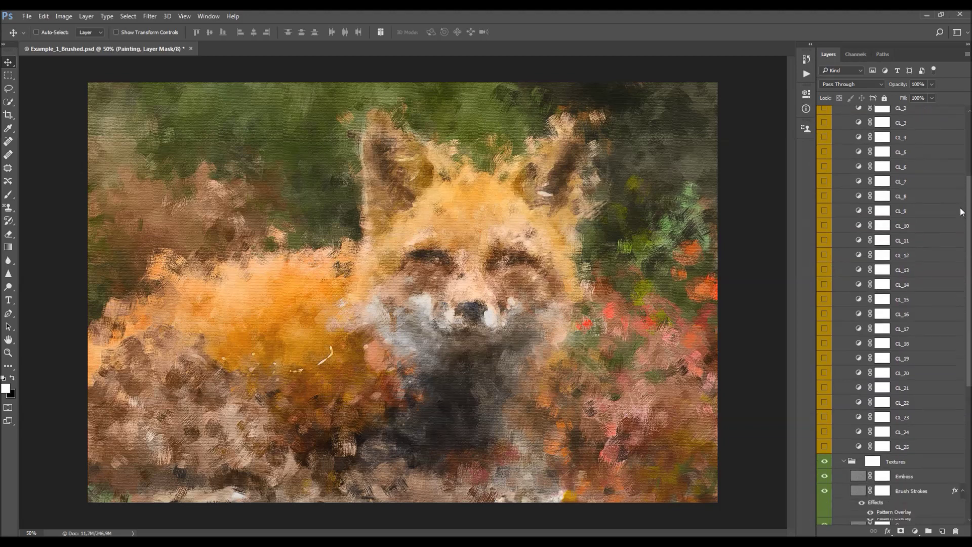
scroll(963, 205, up, 5)
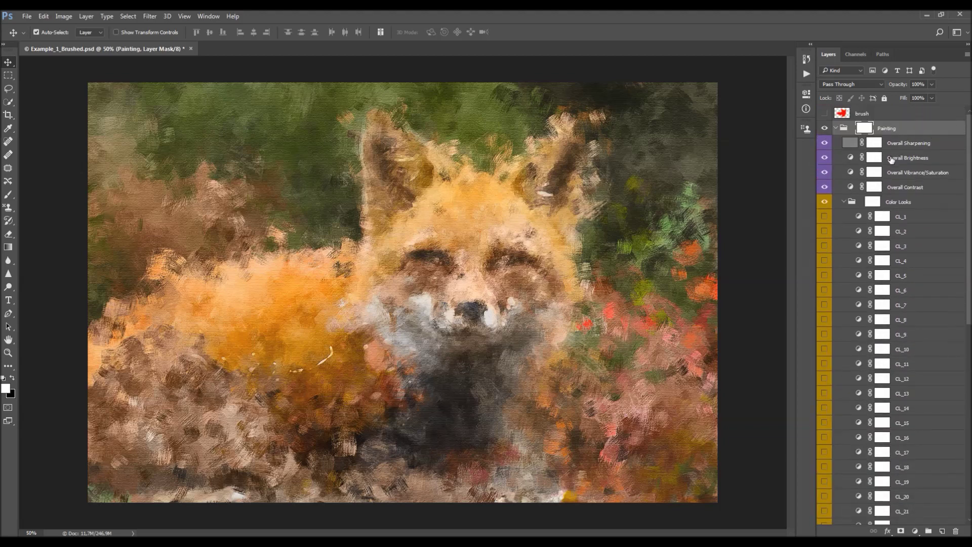
drag(872, 163, 883, 143)
click(836, 129)
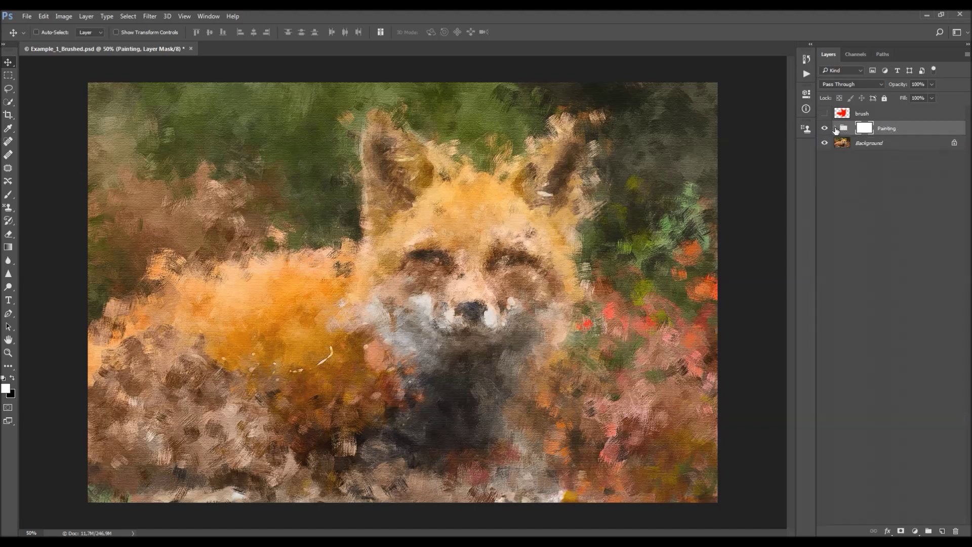
click(836, 128)
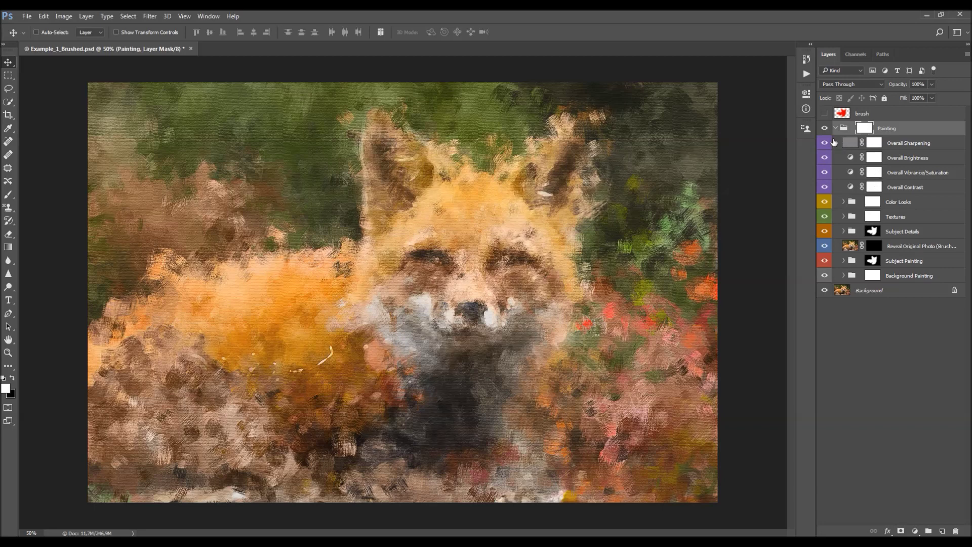
- Hide every layer and group inside the Painting group, from Overall Sharpening to Background Painting, and check the original Background photo
drag(825, 142, 826, 282)
click(869, 290)
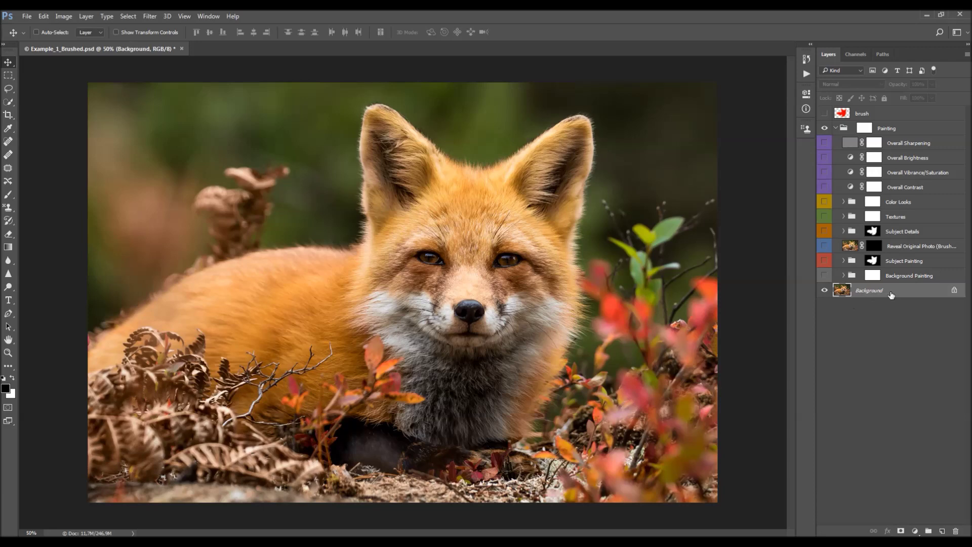
click(825, 290)
click(824, 291)
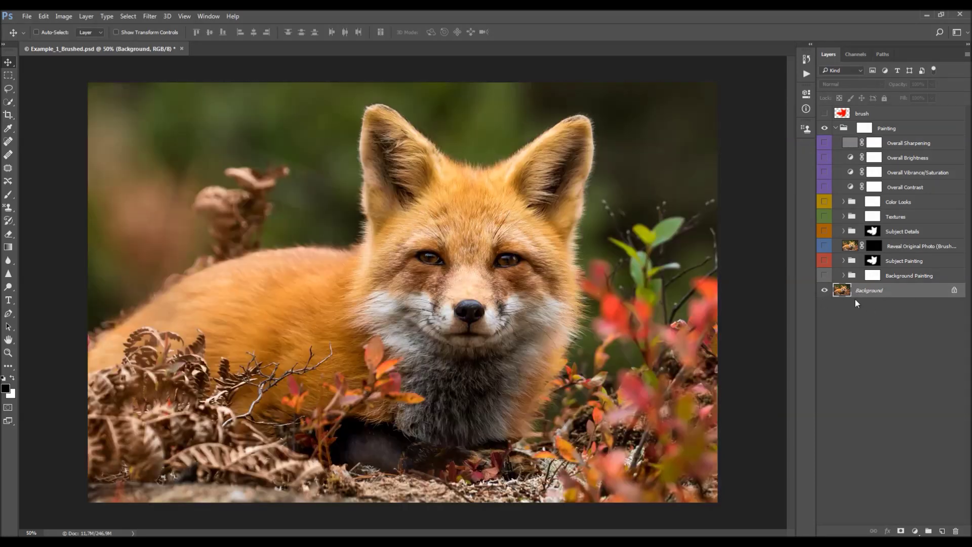
- Show and expand the Background Painting group, and switch its layers BP_1 to BP_4 off and back on from the lowest up
click(824, 275)
click(843, 275)
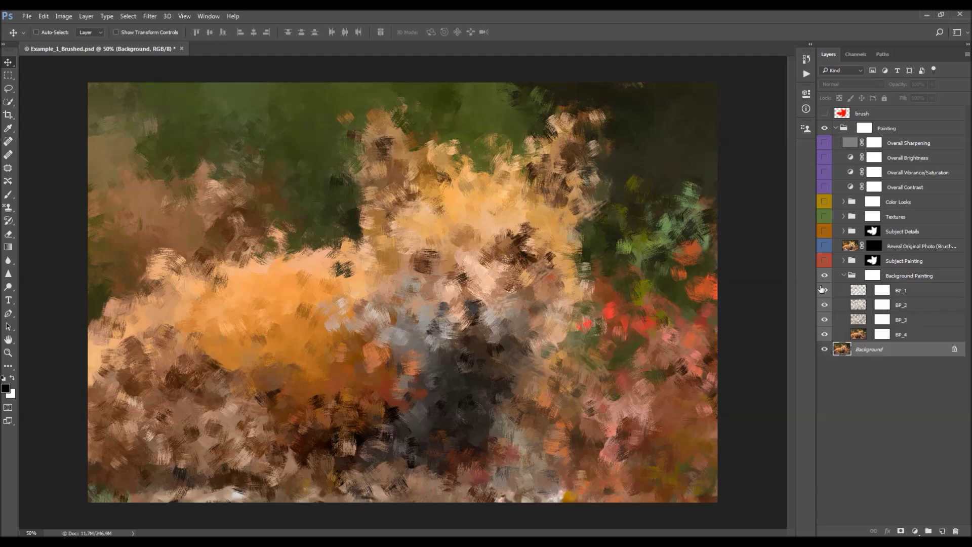
drag(824, 297, 824, 335)
click(824, 334)
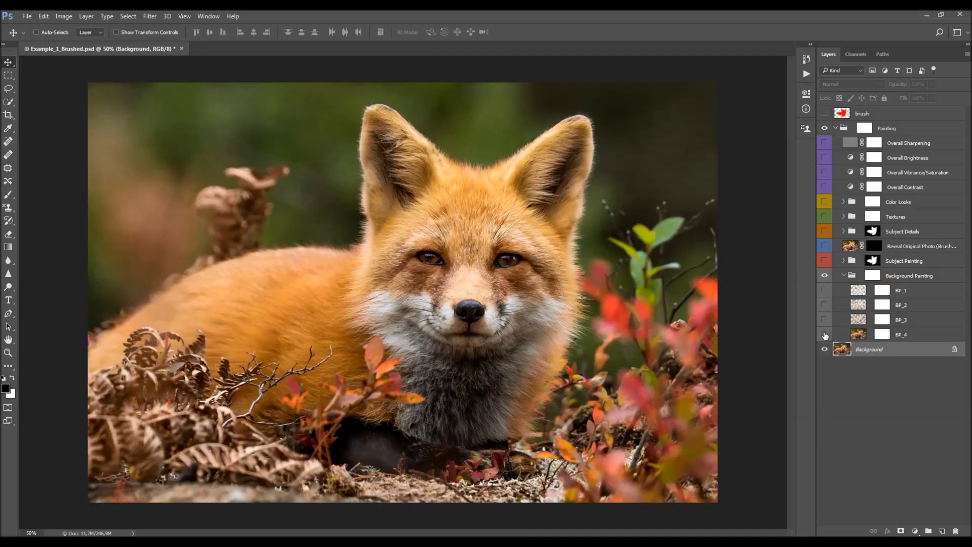
click(825, 319)
click(825, 305)
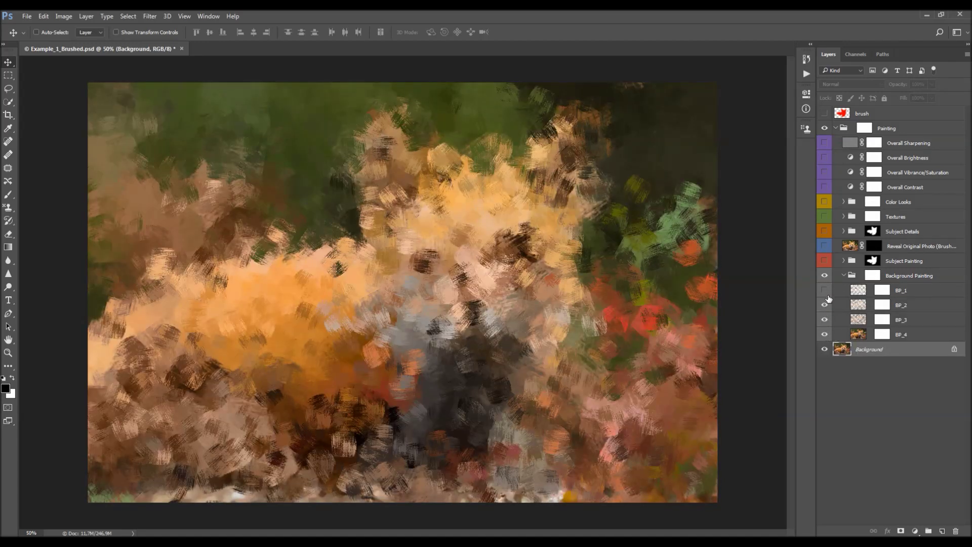
click(825, 290)
- Try a lower opacity on layer BP_1 in the Background Painting group and return it to 100%
click(909, 325)
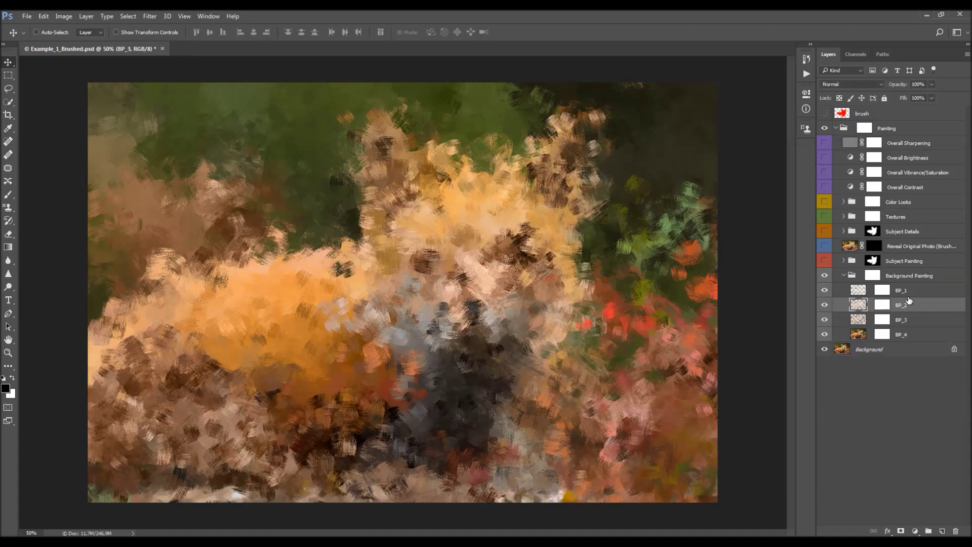
click(902, 296)
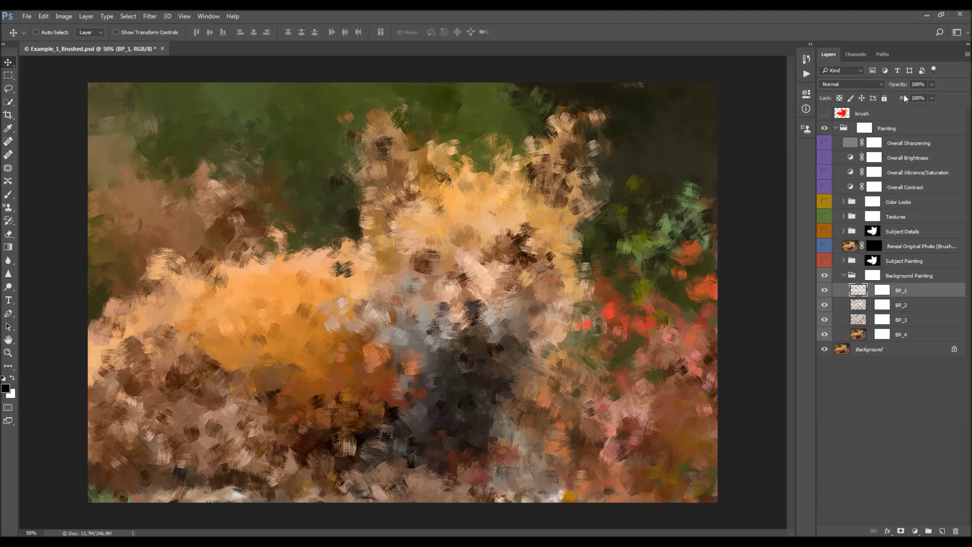
mouse_move(897, 86)
mouse_down()
mouse_move(621, 103)
mouse_move(969, 112)
mouse_move(541, 136)
mouse_move(717, 152)
mouse_up()
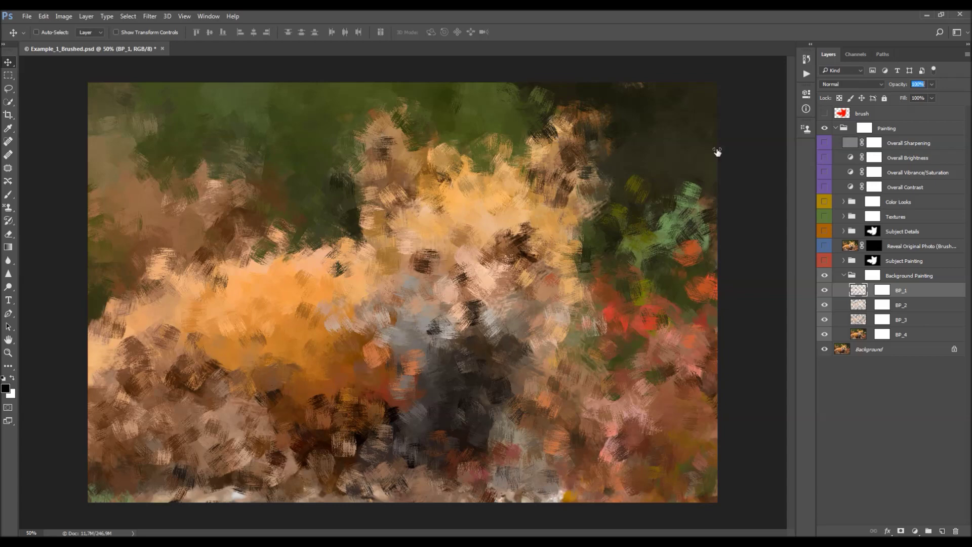
click(931, 85)
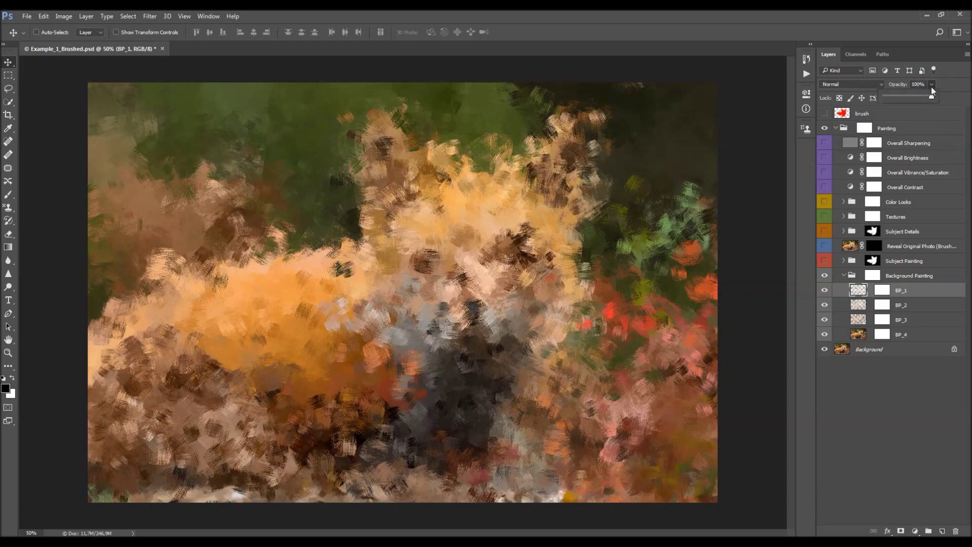
mouse_move(927, 96)
mouse_down()
mouse_move(891, 95)
mouse_move(947, 97)
mouse_up()
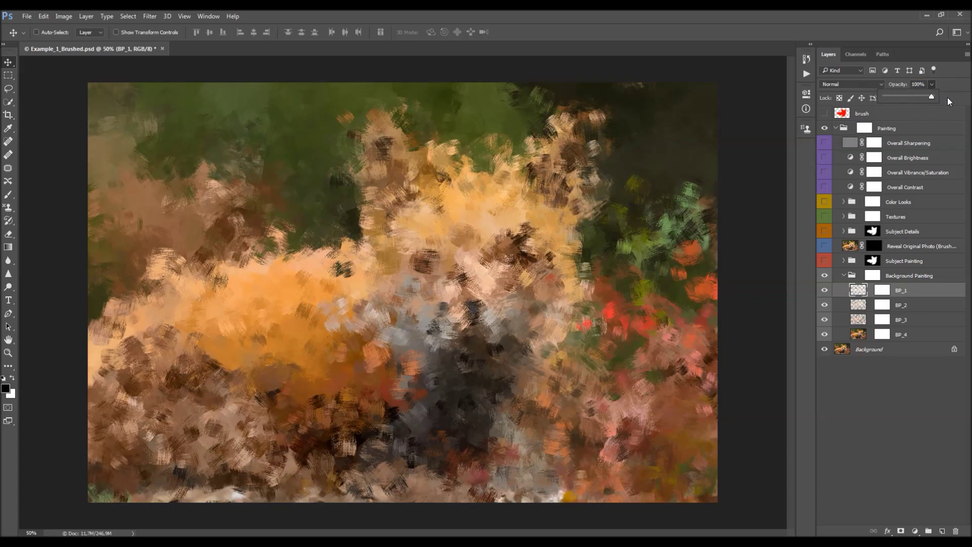
- Go through the layer masks in the Background Painting group, select the mask of BP_1 and check that layer's effect
click(889, 288)
key(alt+bracketleft)
key(alt+bracketleft)
key(alt+bracketleft)
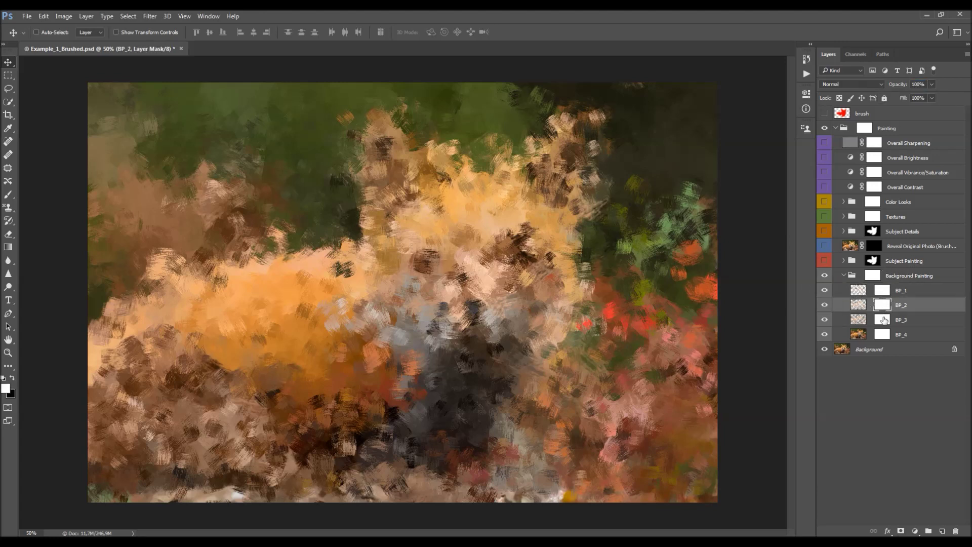
click(886, 292)
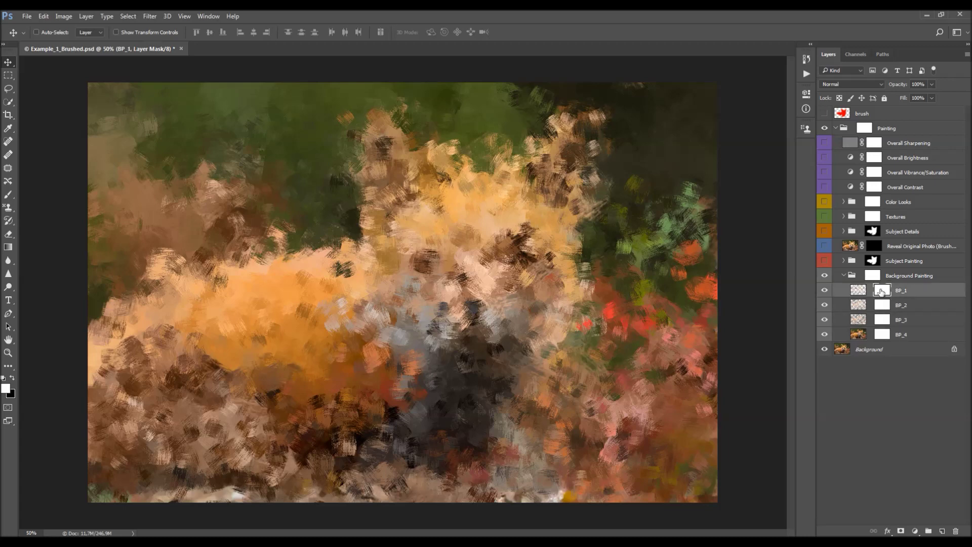
click(828, 292)
click(828, 292)
- Try painting black over the fox's face on the BP_1 layer mask with a soft round 150 px brush
key(b)
right_click(346, 269)
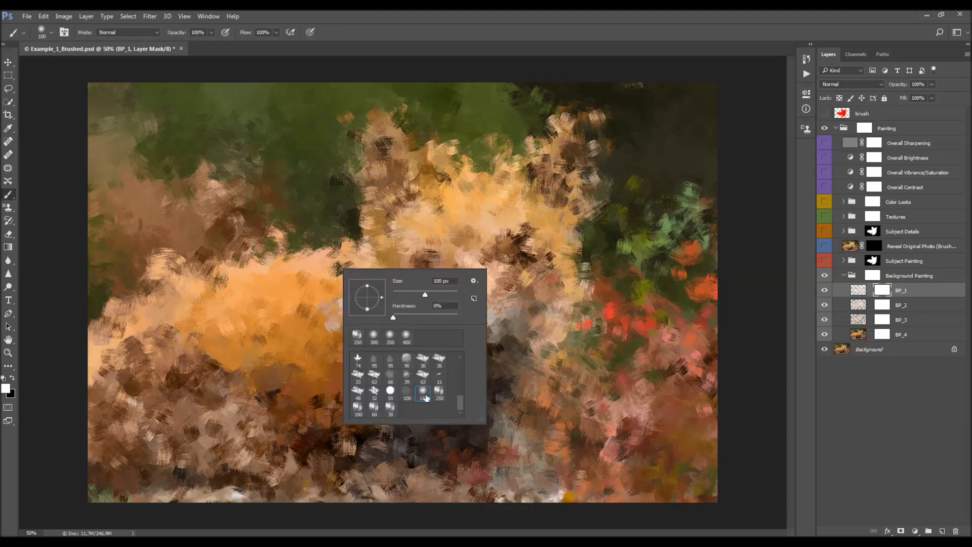
double_click(424, 391)
click(12, 377)
key(bracketright)
key(bracketright)
drag(529, 228, 502, 234)
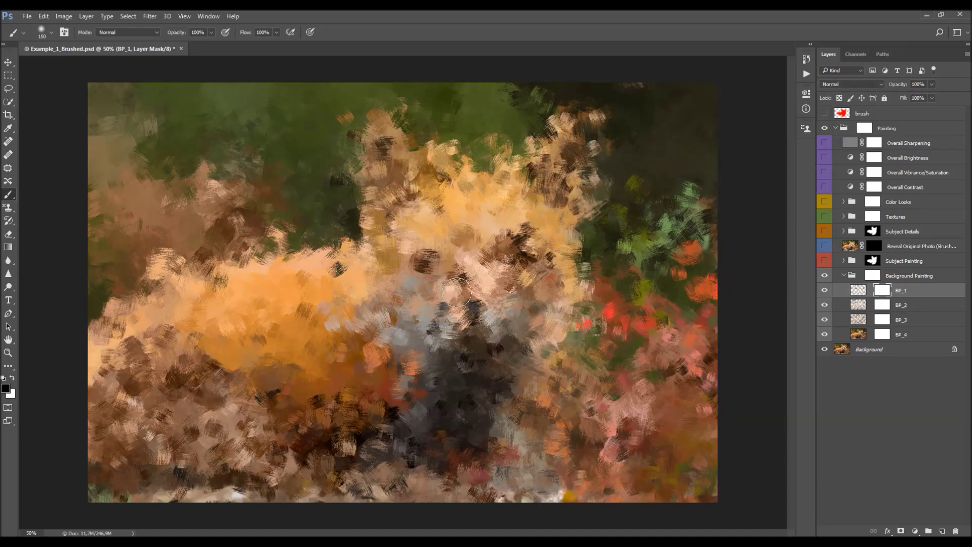
key(v)
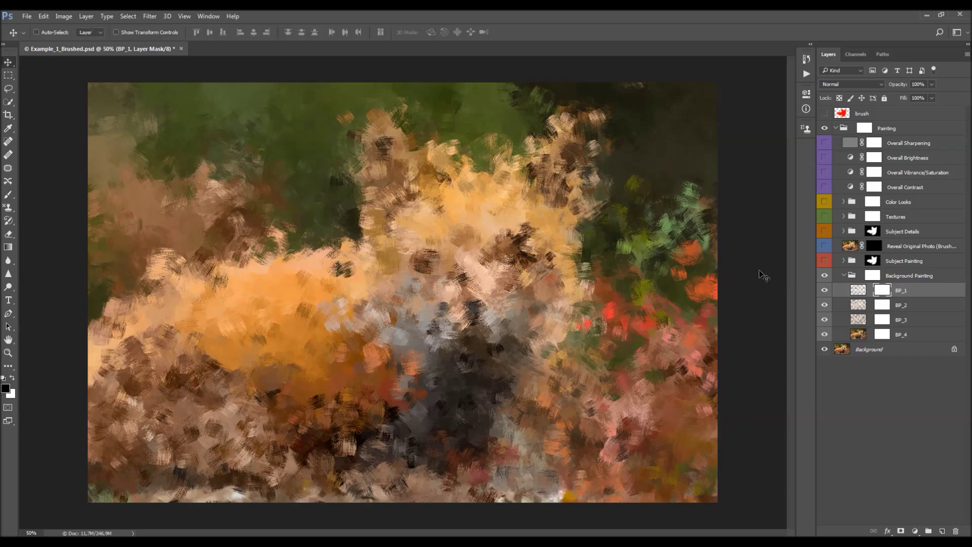
- Check BP_2, show and expand the Subject Painting group, and step through its layers SP_1 to SP_5
click(825, 305)
click(825, 305)
click(824, 260)
click(843, 261)
click(880, 260)
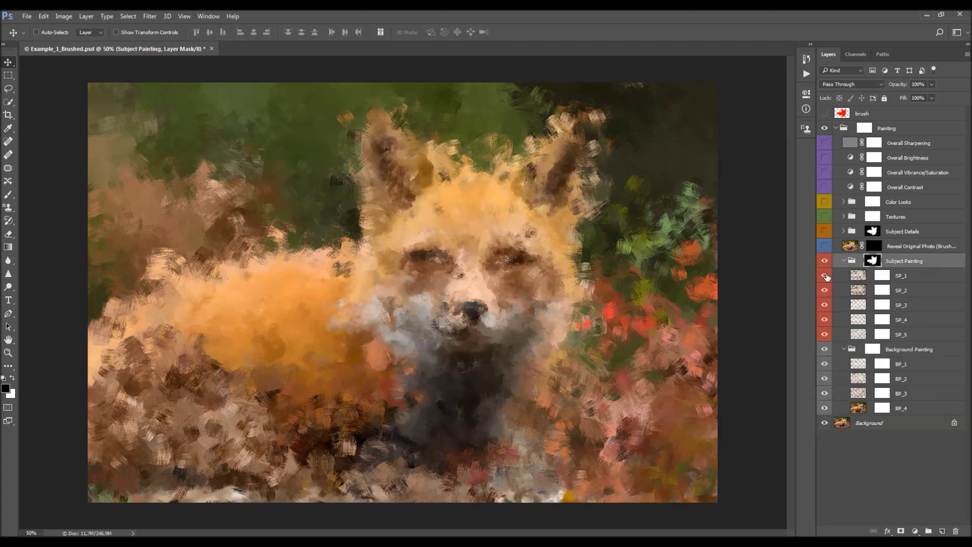
click(903, 275)
click(906, 291)
click(908, 305)
click(908, 320)
click(909, 334)
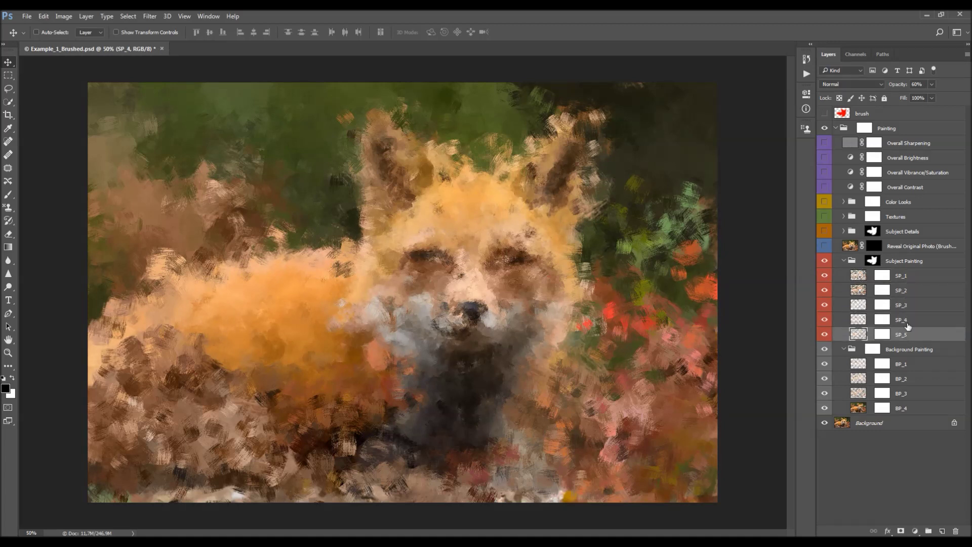
- Select the Subject Painting group and load the painted area of the brush layer as a selection
click(911, 262)
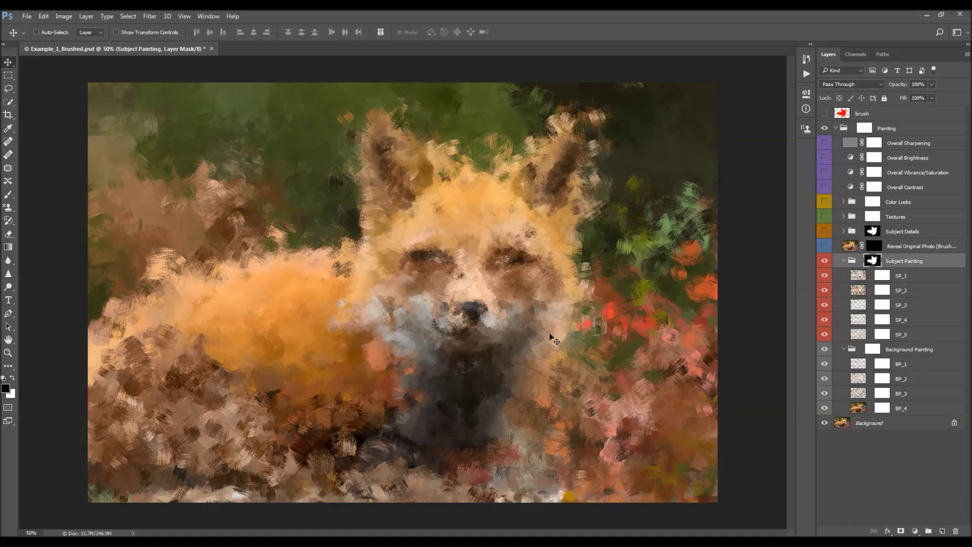
ctrl+click(843, 114)
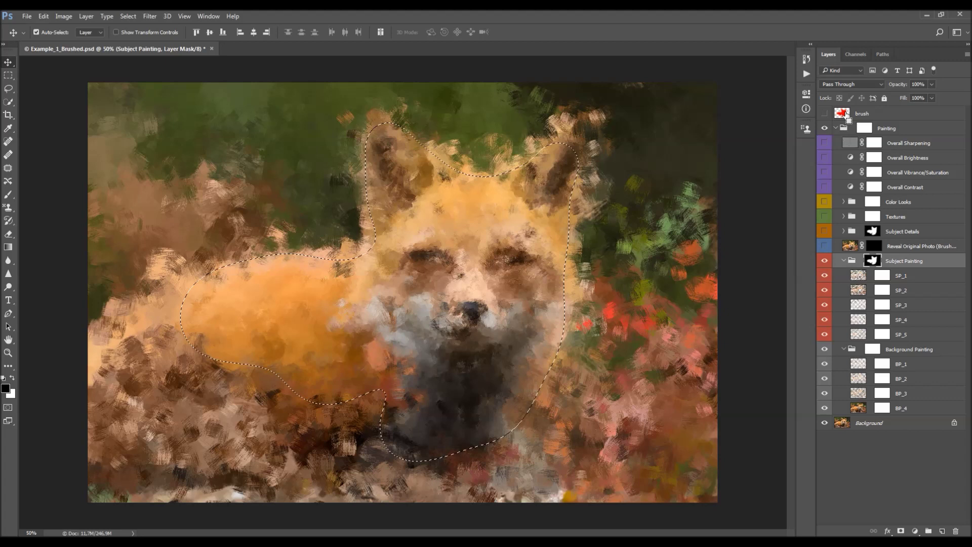
- Clear the selection, hide layers SP_1 to SP_5 and show them again one by one from SP_5 up to SP_1
key(ctrl+d)
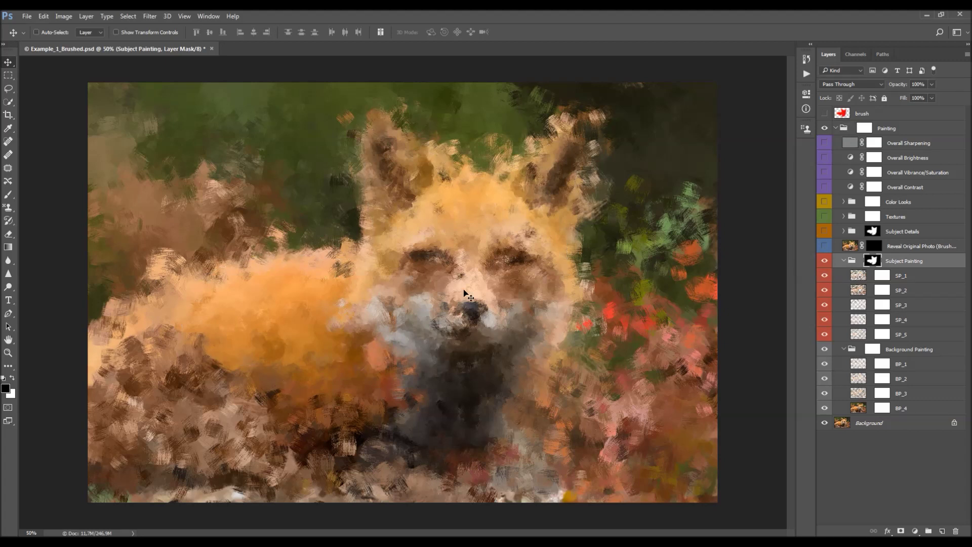
click(850, 276)
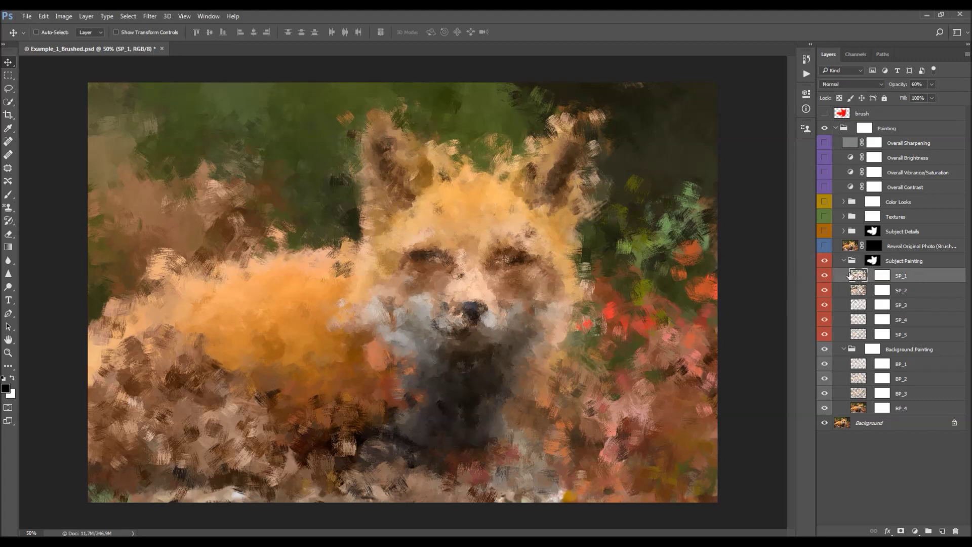
drag(824, 276, 824, 334)
click(871, 332)
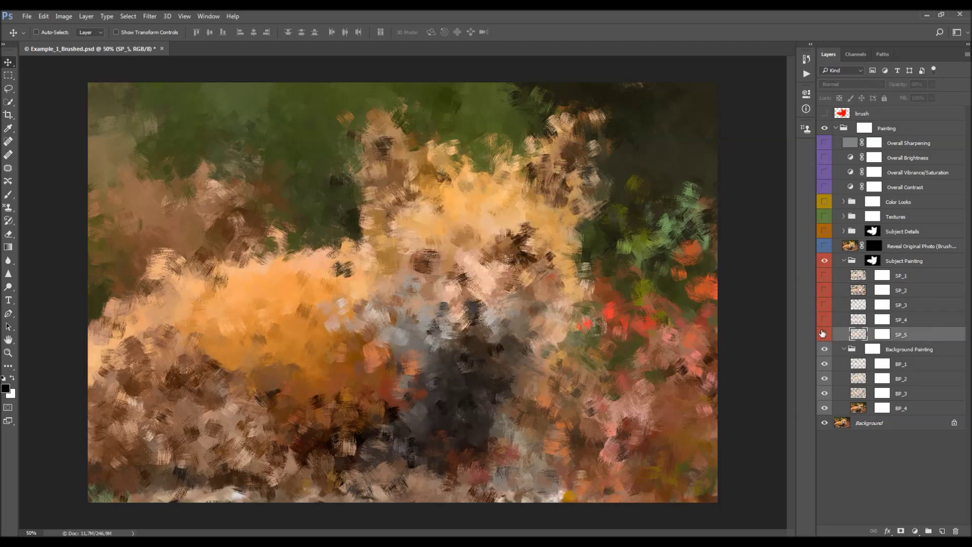
click(824, 334)
click(824, 320)
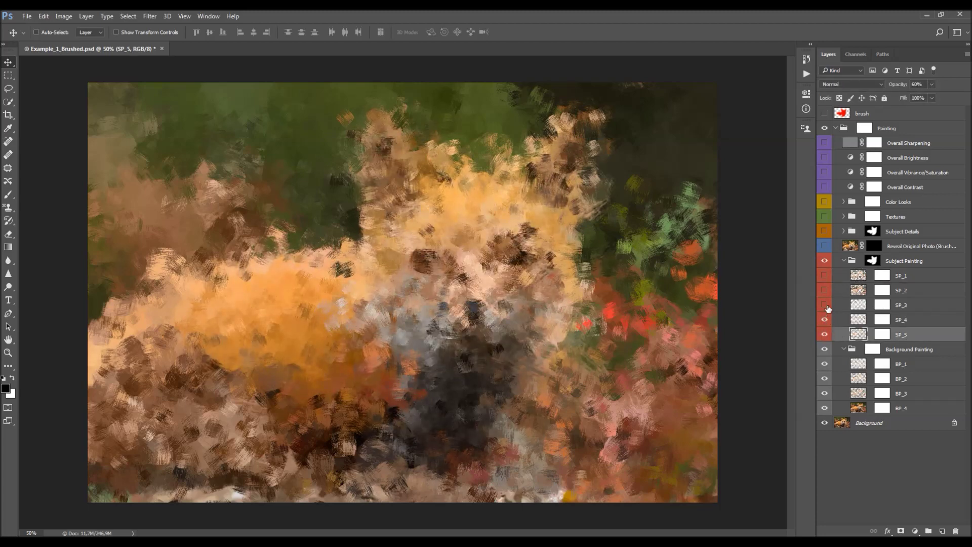
click(824, 290)
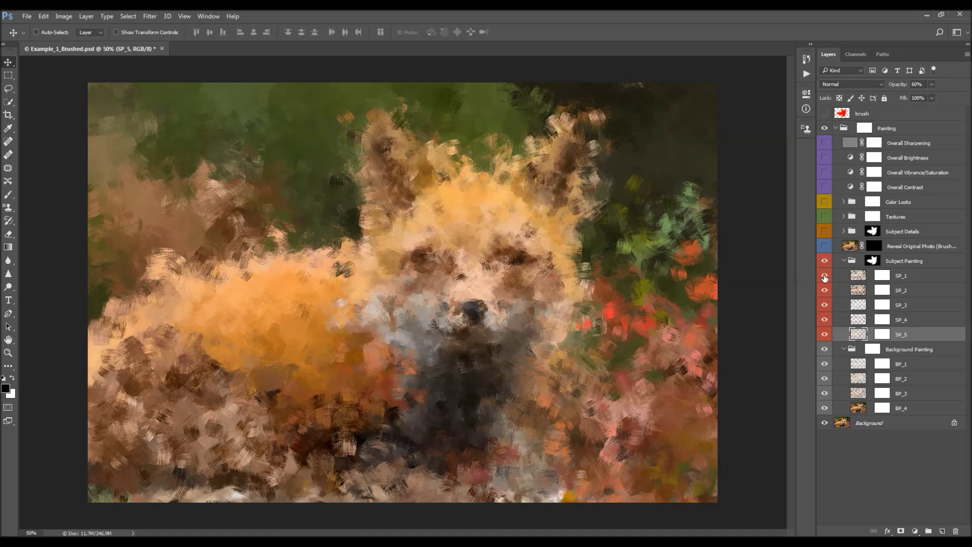
click(824, 275)
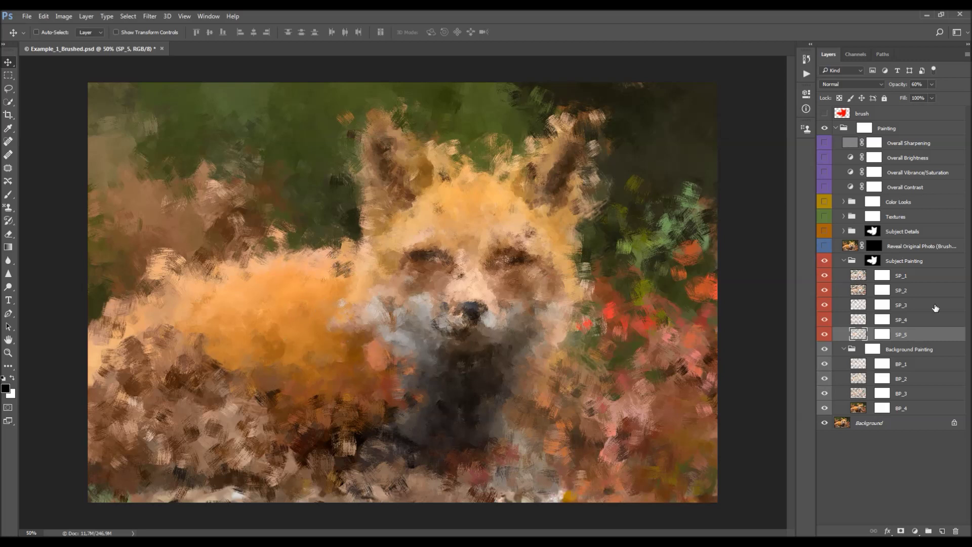
- Go through the Background Painting group and the SP layers, checking SP_1's effect on the fox
click(914, 354)
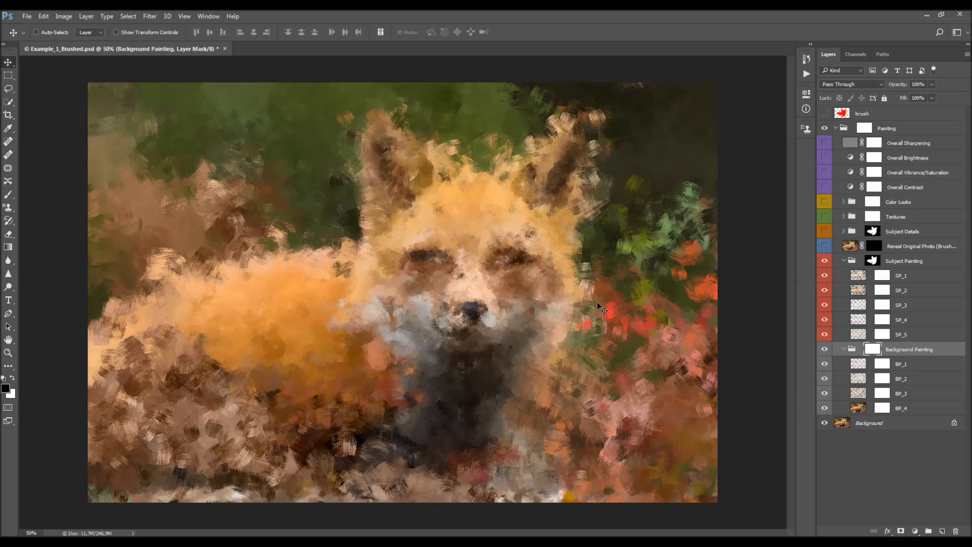
click(850, 334)
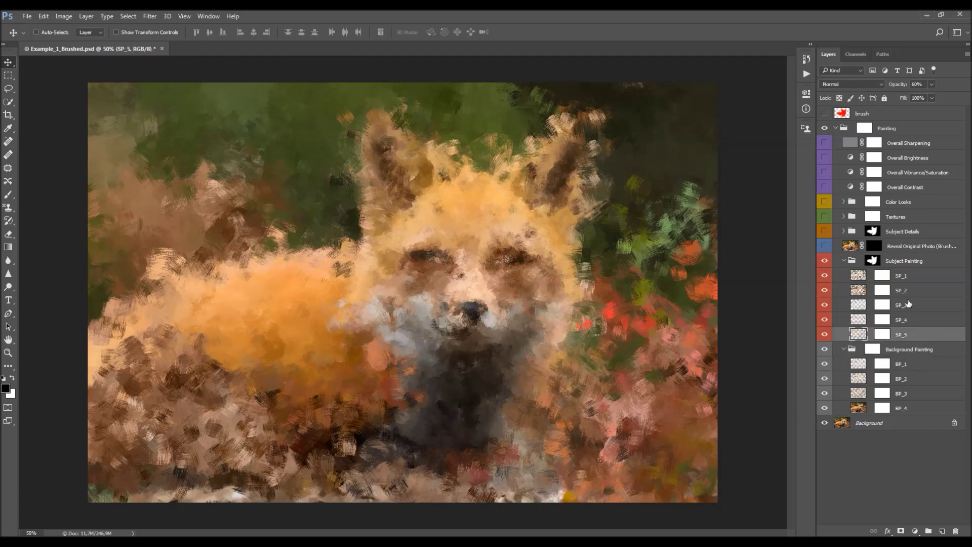
click(906, 277)
click(823, 276)
click(824, 275)
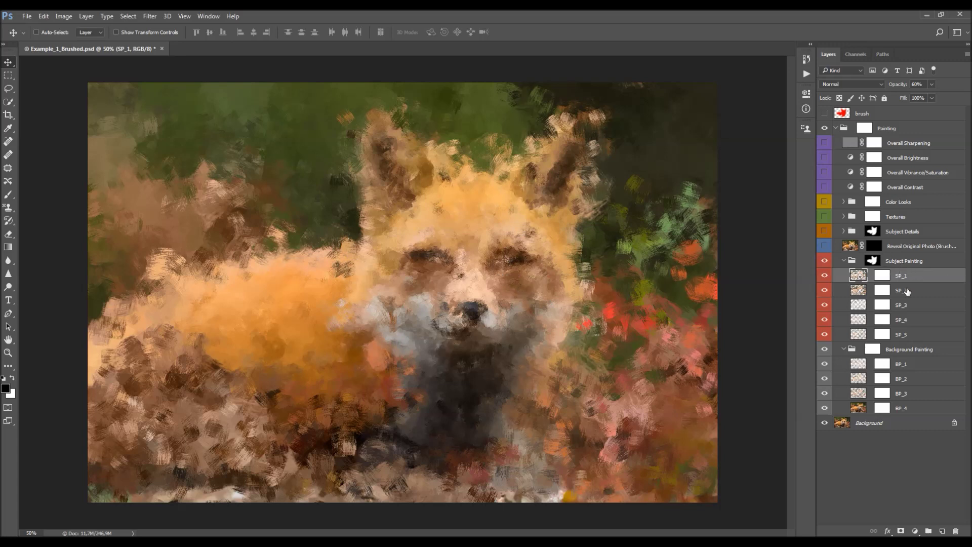
click(911, 319)
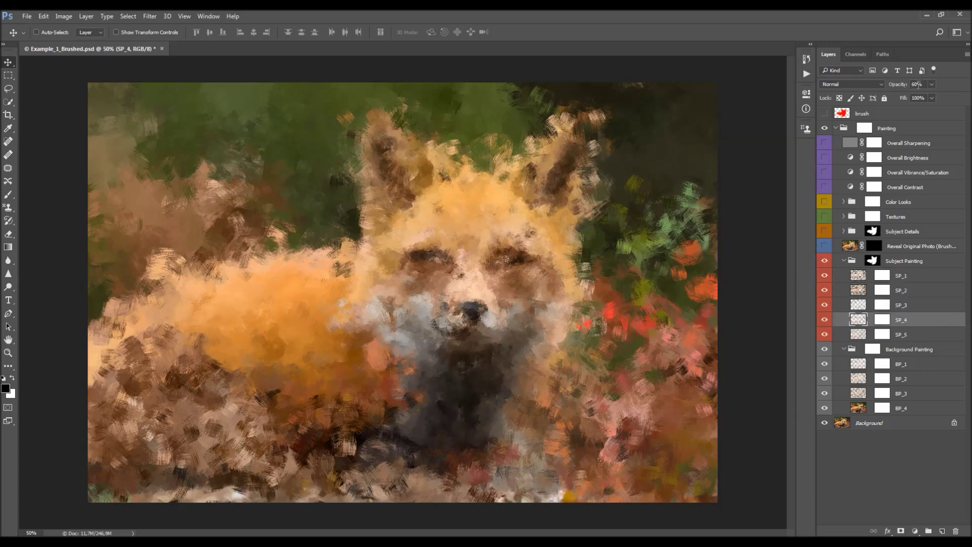
click(918, 280)
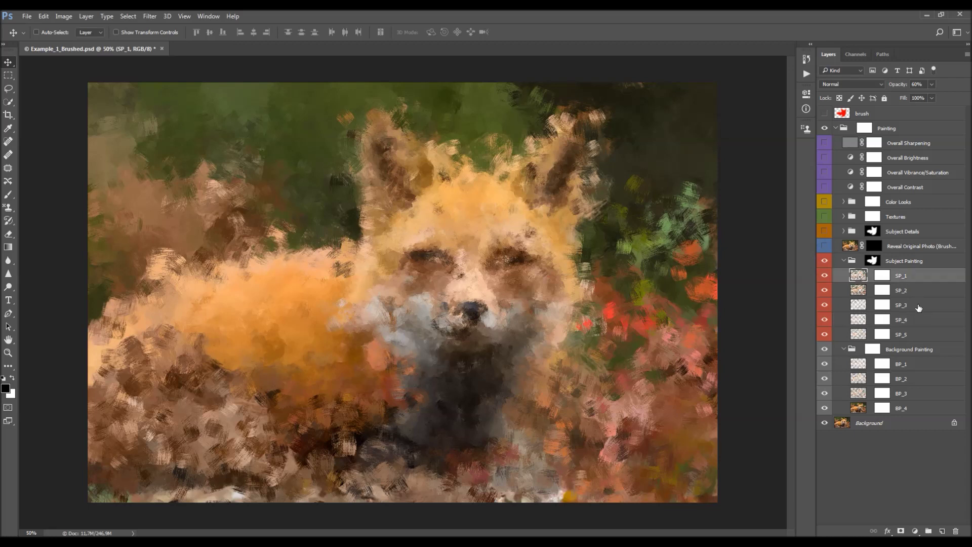
click(927, 304)
- Try raising the opacity of layers SP_1 to SP_5 together to 100%
click(912, 282)
shift+click(915, 335)
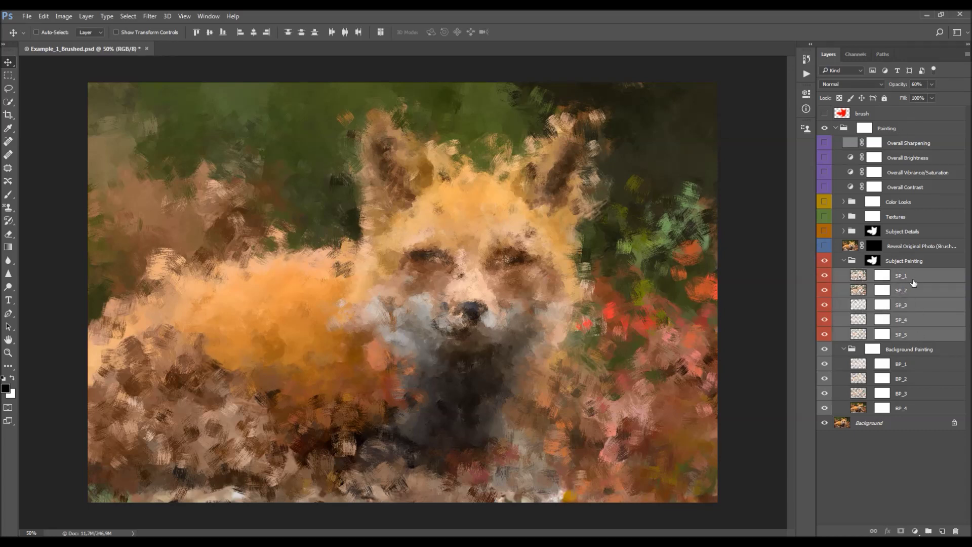
mouse_move(892, 89)
mouse_down()
mouse_move(629, 102)
mouse_move(794, 111)
mouse_up()
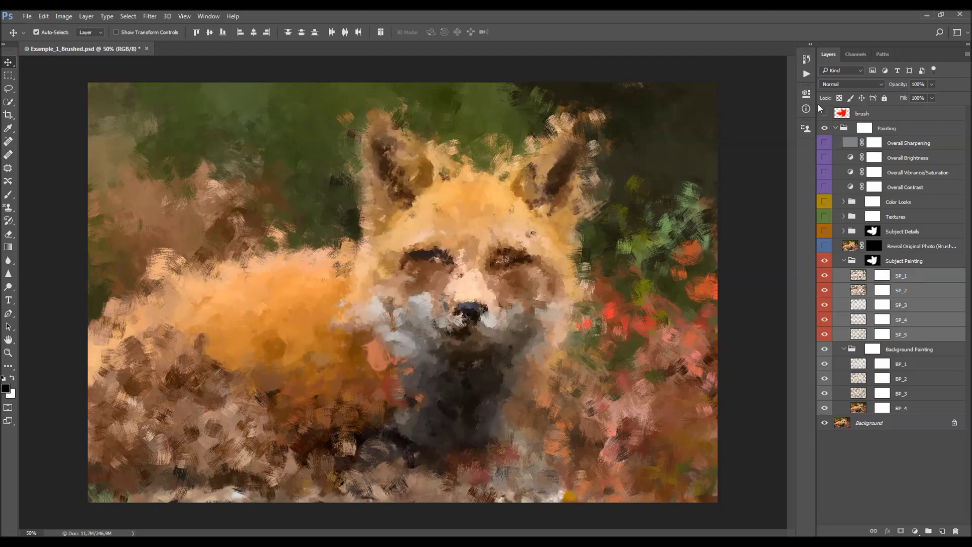
- Look through the SP layers and their masks, comparing the painting with SP_2 to SP_5 each hidden and shown
click(892, 302)
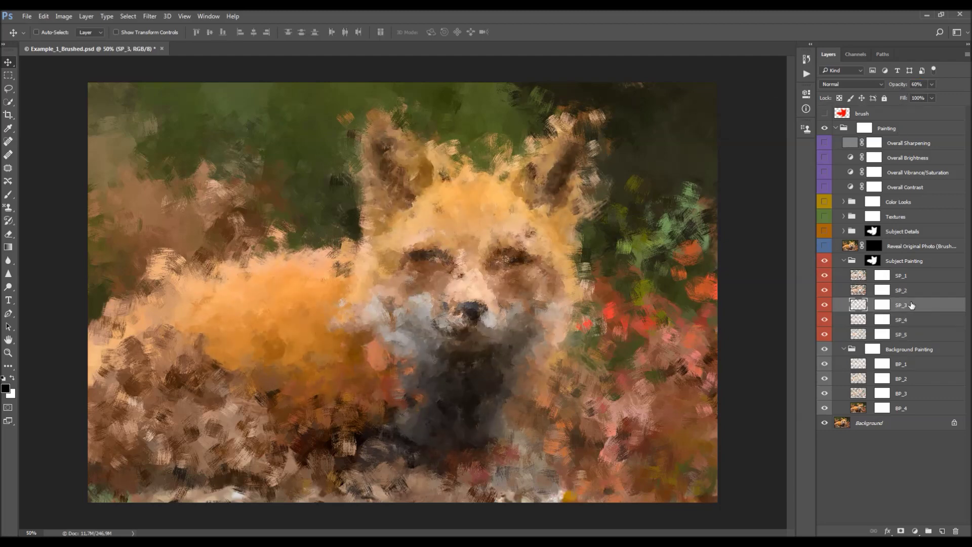
click(882, 303)
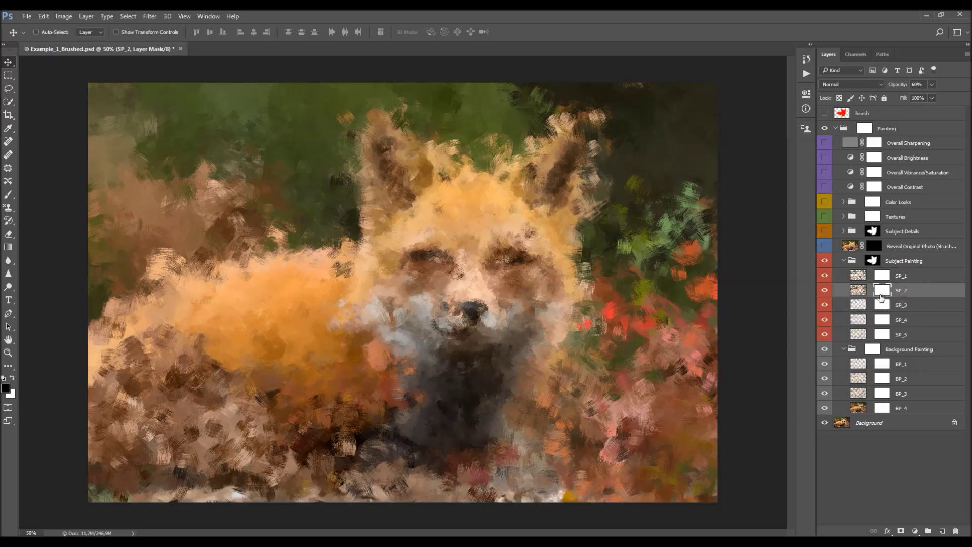
click(913, 324)
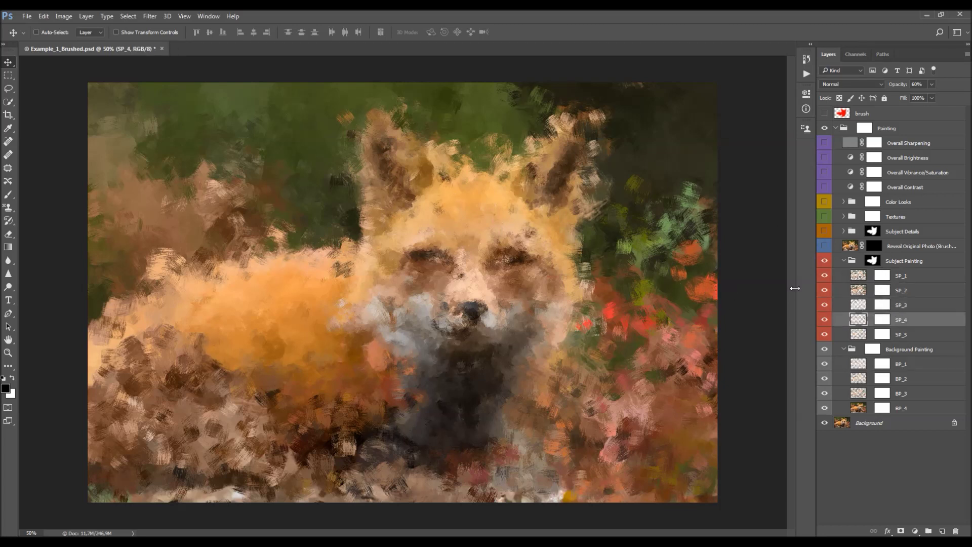
click(824, 290)
click(824, 289)
click(824, 289)
click(824, 290)
click(825, 304)
click(825, 319)
click(825, 319)
click(825, 334)
click(825, 335)
click(825, 334)
- Prepare a 100 px brush at 100% opacity on the SP_5 layer mask
click(882, 334)
key(b)
key(bracketleft)
key(bracketleft)
key(0)
- Compare the painting with BP_1, BP_2 and BP_3 each hidden and shown
click(825, 365)
click(825, 364)
click(825, 378)
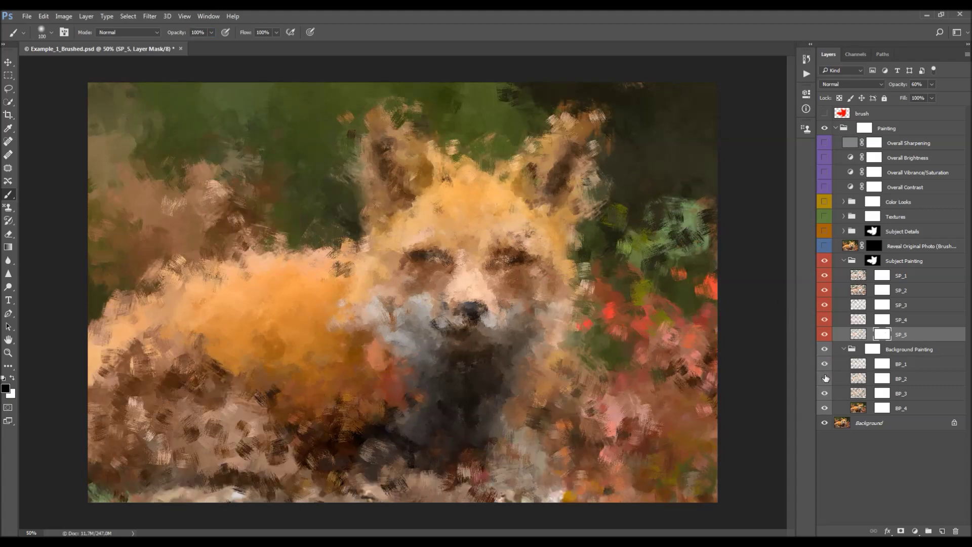
click(826, 378)
click(824, 393)
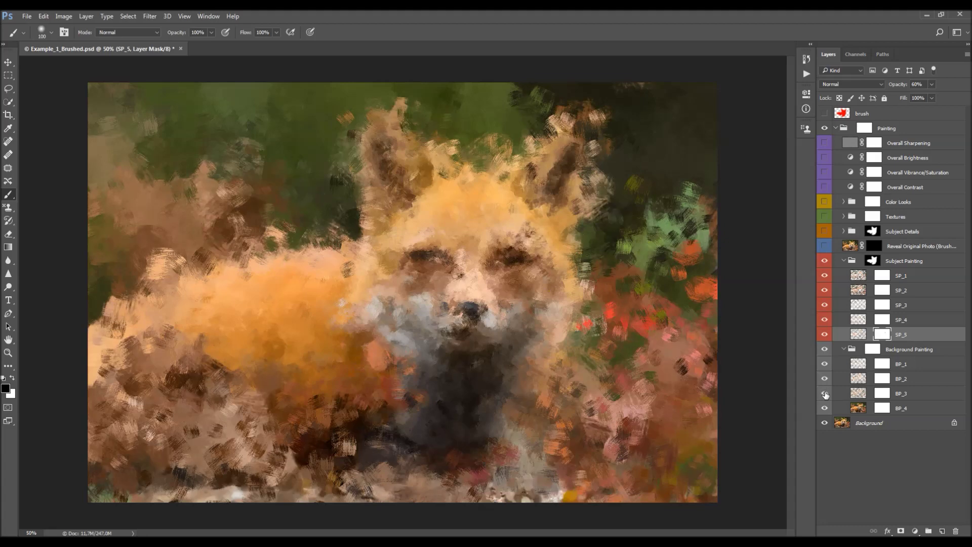
click(824, 393)
- Paint black over the fox's nose on the BP_3 layer mask with a 50 px brush
click(881, 394)
key(bracketleft)
key(bracketleft)
- Check the effect of BP_2 and of each subject layer from SP_5 up to SP_1
click(825, 379)
click(825, 334)
click(824, 319)
click(824, 321)
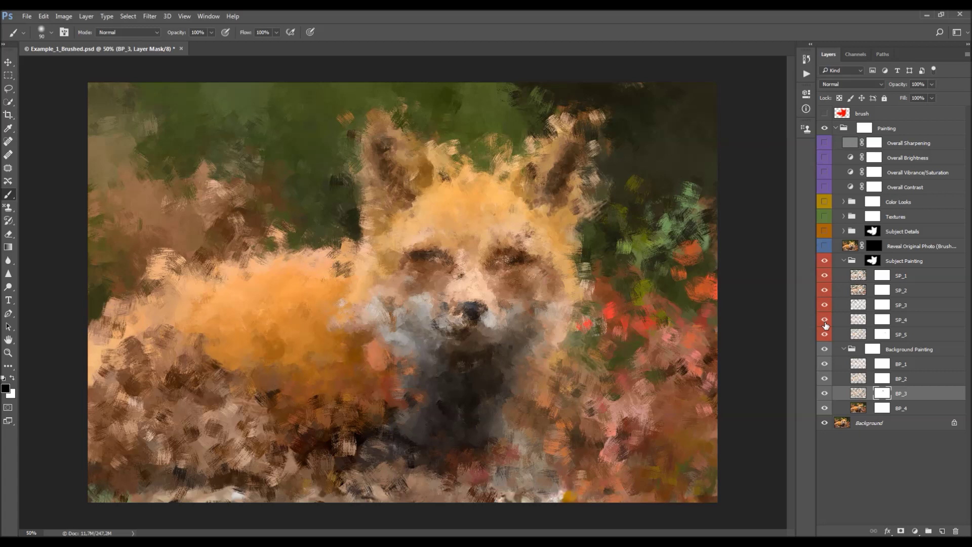
click(825, 306)
click(825, 308)
click(824, 290)
click(825, 290)
click(825, 275)
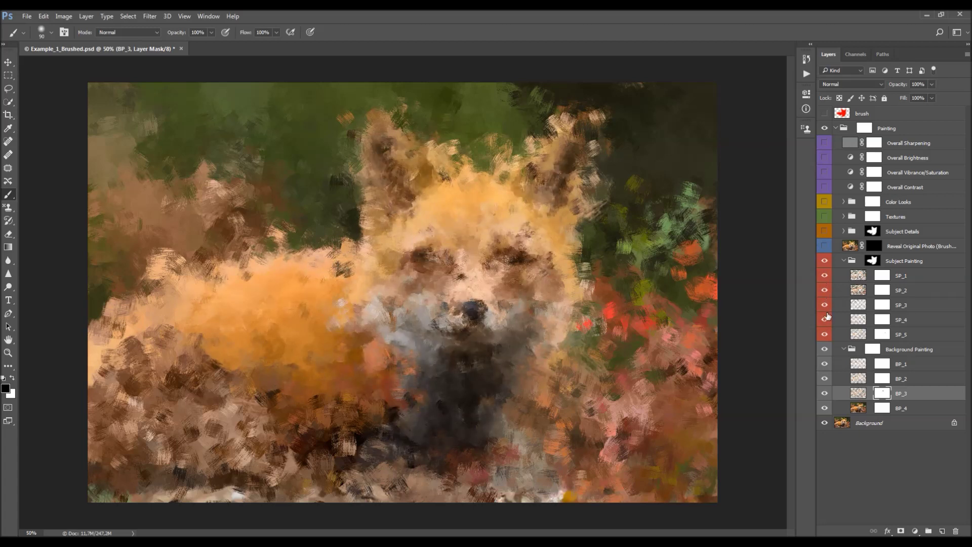
click(825, 334)
- Check the effect of the whole Background Painting group and of its layers BP_1, BP_3 and BP_4
click(825, 349)
click(825, 350)
click(827, 365)
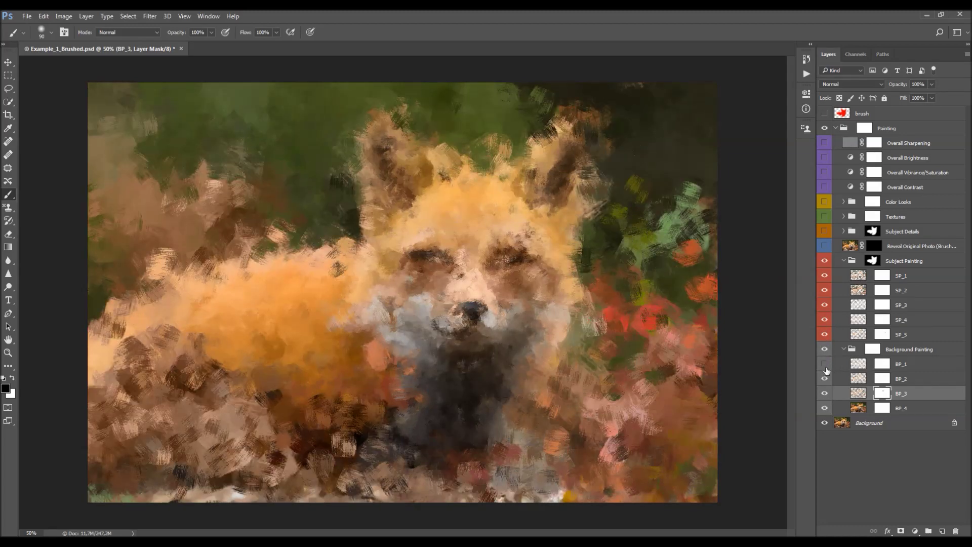
click(824, 394)
mouse_move(824, 393)
mouse_down()
mouse_move(825, 365)
mouse_move(826, 401)
mouse_up()
click(825, 408)
click(824, 408)
- Paint black over the fox's nose on the BP_4 layer mask with a 125 px brush
click(882, 408)
key(bracketright)
key(bracketright)
key(bracketright)
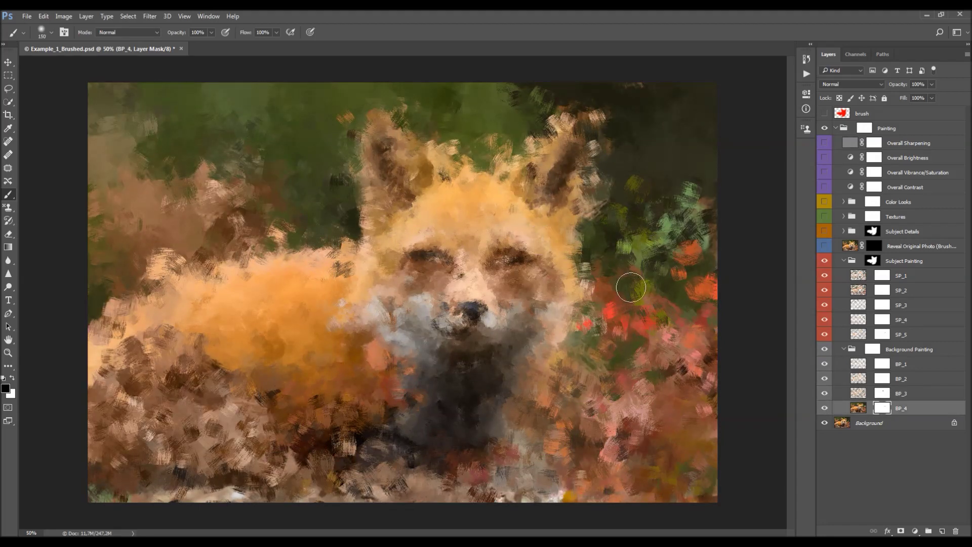
key(bracketleft)
- Compare the nose area with BP_1 to BP_3 and SP_5 to SP_1 hidden and shown in turn
click(825, 364)
click(825, 379)
click(825, 378)
click(826, 394)
click(827, 393)
click(824, 335)
click(825, 320)
click(825, 320)
click(827, 305)
click(827, 290)
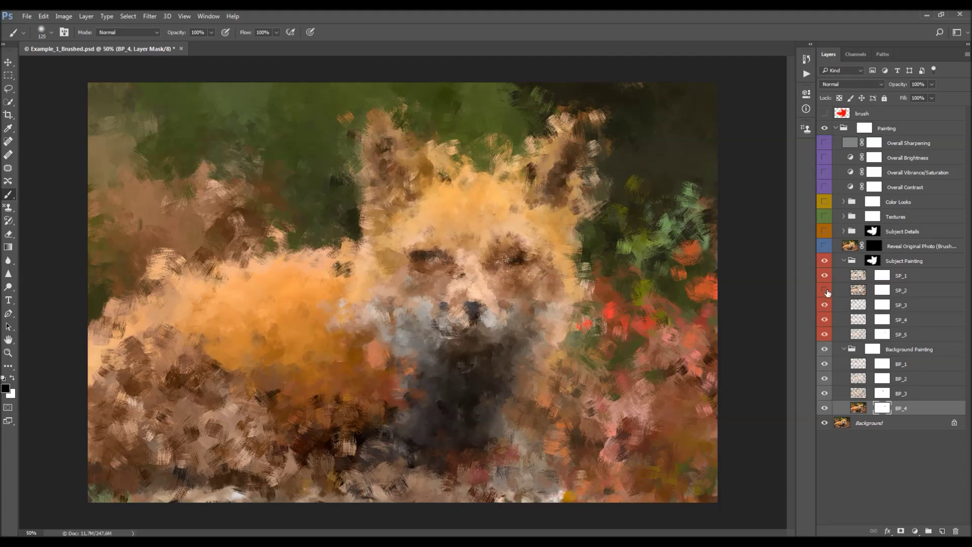
click(826, 291)
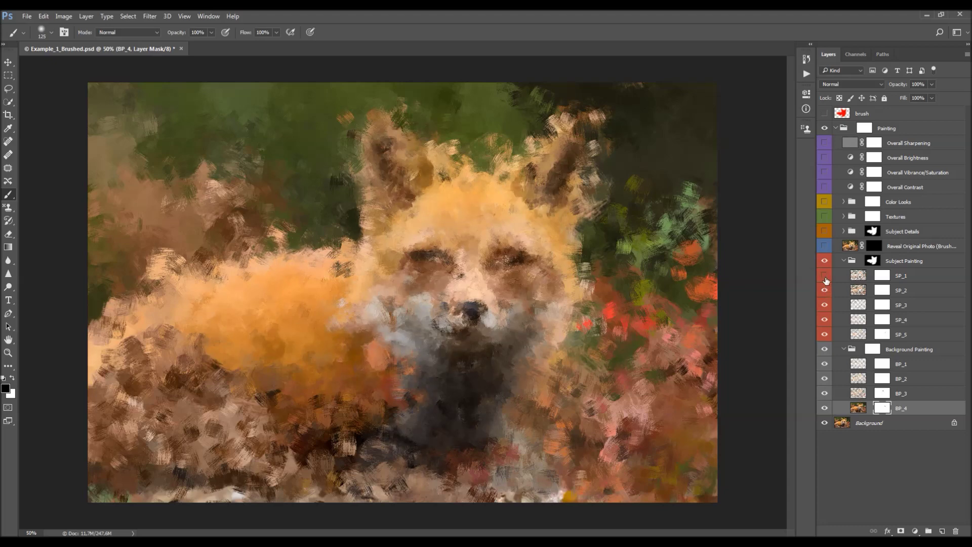
click(826, 277)
- Paint black over the fox's nose on the BP_2 layer mask with a 100 px brush
key(bracketright)
click(825, 349)
key(bracketleft)
click(854, 377)
key(bracketleft)
- Check SP_5 and paint black around the fox's nose on its layer mask with a 150 px brush
click(825, 335)
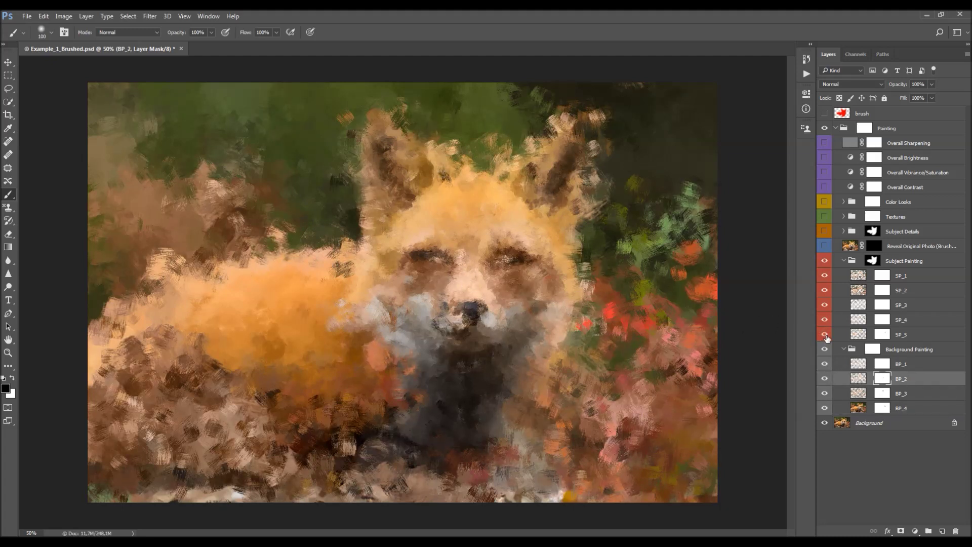
click(871, 332)
key(bracketright)
key(bracketright)
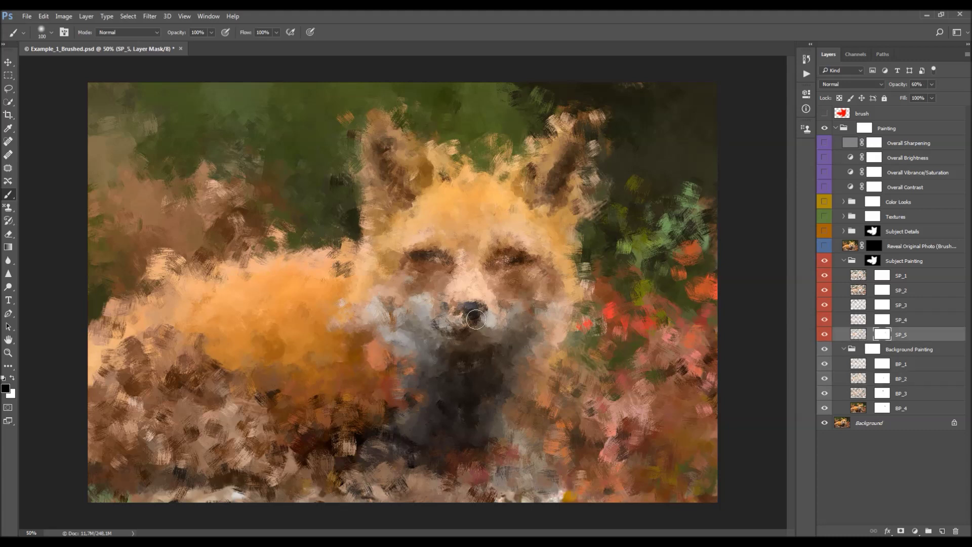
- Check the effect of layers SP_4, BP_4 and BP_3 on the nose area
mouse_move(825, 322)
mouse_down()
mouse_move(827, 281)
mouse_move(825, 322)
mouse_up()
click(825, 408)
click(825, 408)
click(825, 394)
- Check BP_2 and paint more black around the fox's nose on its layer mask with a 175 px brush
click(825, 381)
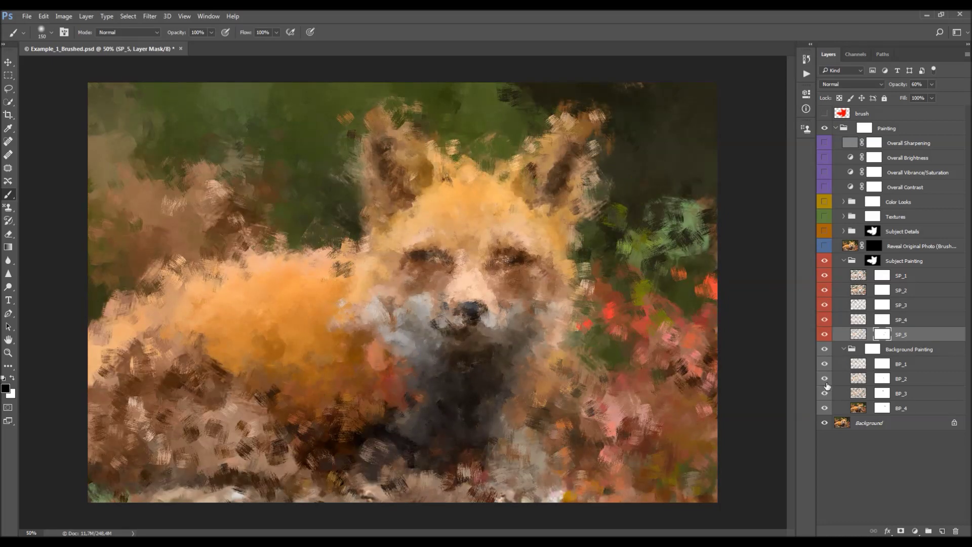
click(882, 378)
key(bracketright)
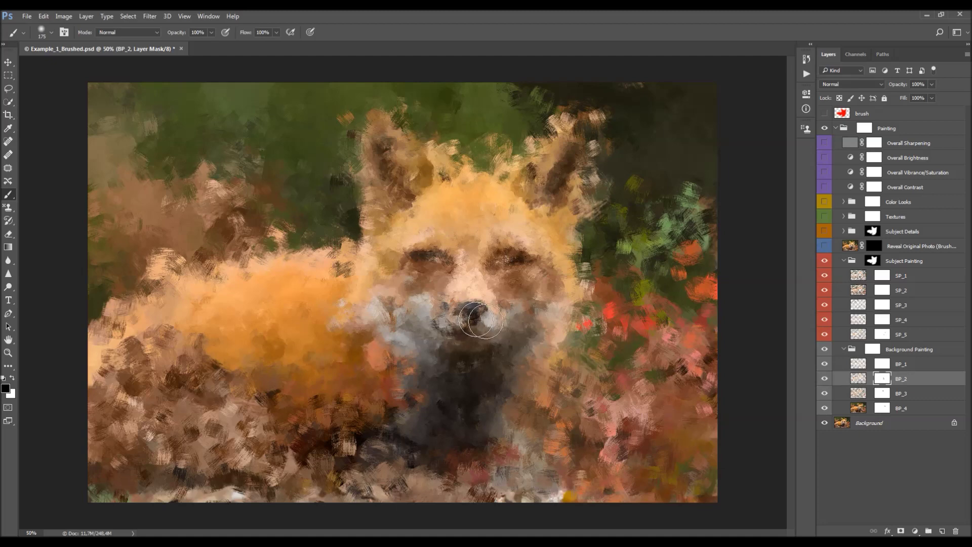
- Check BP_1 and layers SP_5 up to SP_2 again, comparing SP_2 hidden and shown several times
click(825, 365)
key(bracketleft)
key(bracketleft)
key(bracketleft)
click(825, 334)
click(824, 319)
click(825, 319)
click(825, 305)
click(824, 305)
click(824, 290)
click(825, 290)
click(825, 290)
click(825, 290)
click(825, 290)
- Paint black over the fox's nose and mouth on the BP_4 layer mask with a 150 px brush
click(882, 407)
key(bracketright)
key(bracketright)
click(465, 319)
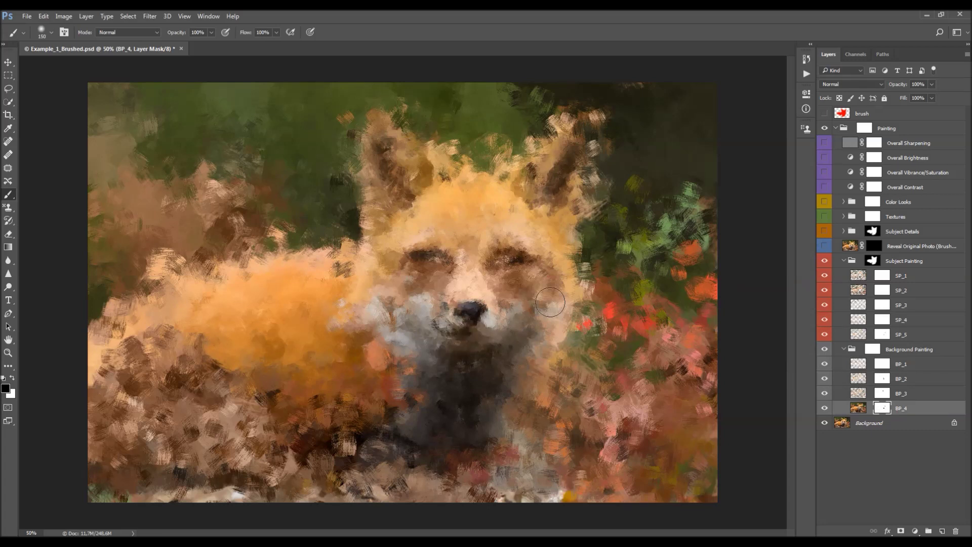
- Check BP_1 and touch up its layer mask with an enlarged soft black brush
key(v)
click(824, 364)
click(825, 364)
click(882, 364)
key(b)
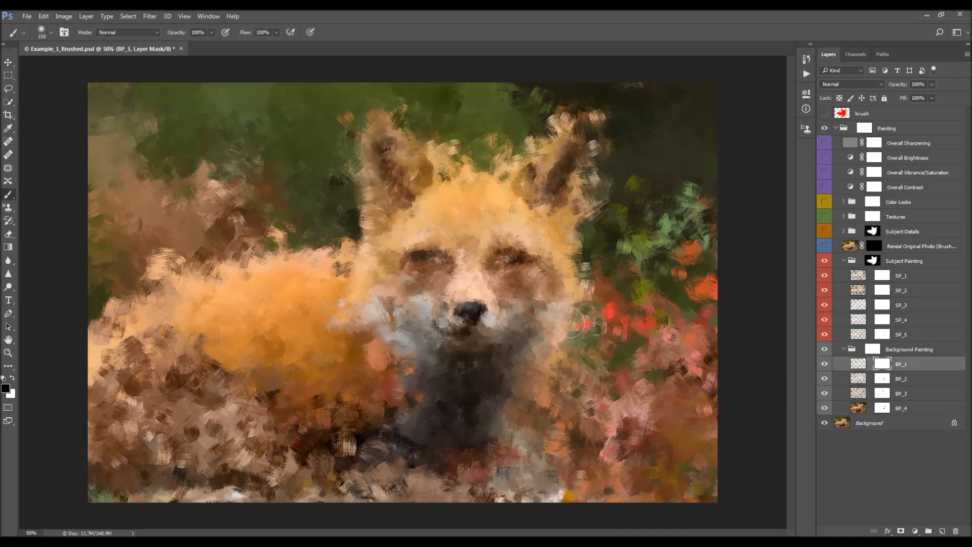
key(bracketright)
key(v)
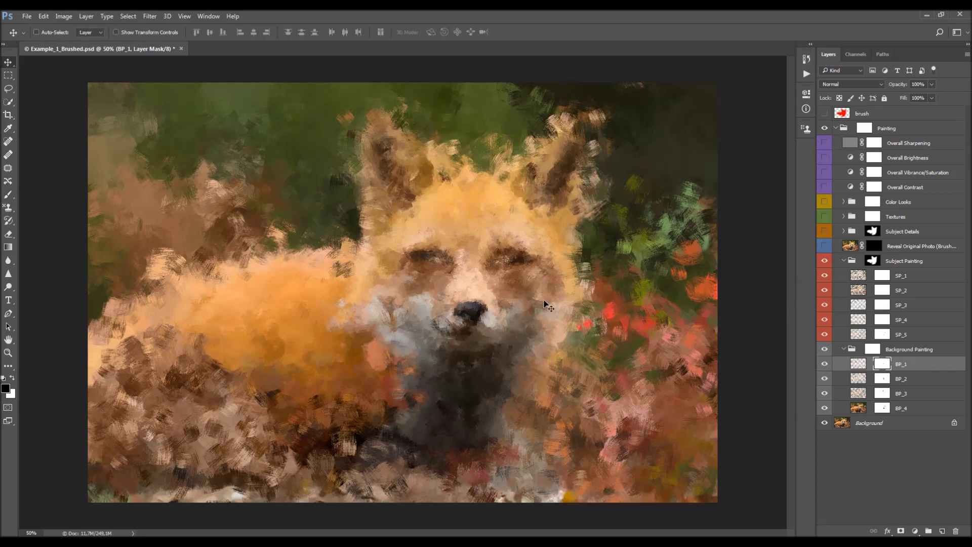
- Select the Subject Painting group's mask and prepare the brush with white as the foreground colour
click(901, 336)
click(906, 291)
click(904, 266)
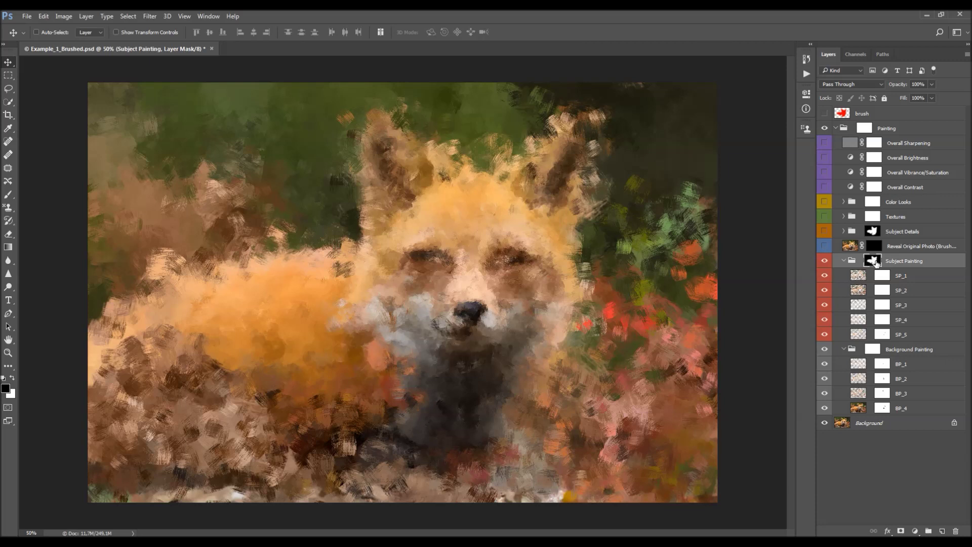
key(b)
key(x)
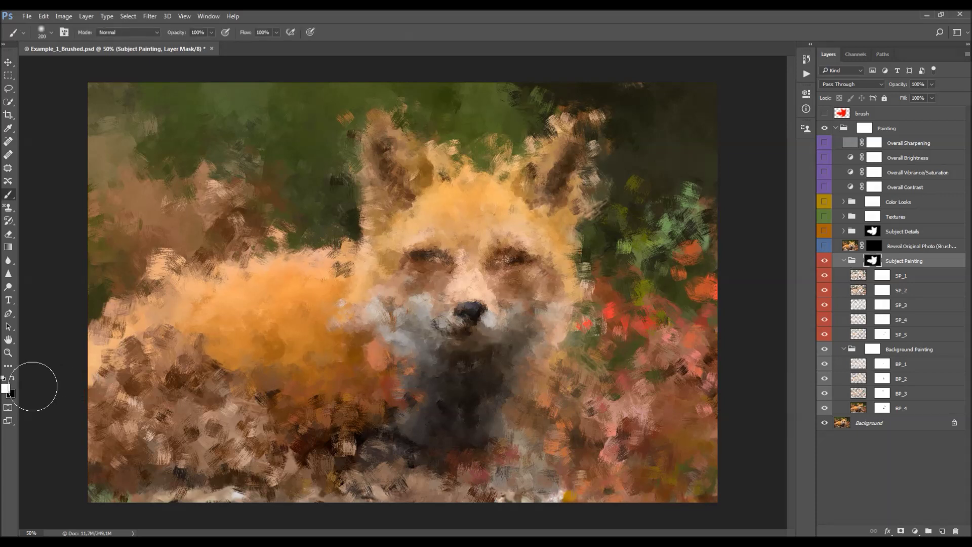
mouse_move(229, 342)
mouse_down()
mouse_move(267, 250)
mouse_move(194, 263)
mouse_move(181, 336)
mouse_move(208, 396)
mouse_move(241, 411)
mouse_move(464, 417)
mouse_move(570, 396)
mouse_move(605, 358)
mouse_up()
- Paint black over the fox's body and chest on the Subject Painting group mask with a 700 px brush
key(bracketright)
key(bracketright)
key(x)
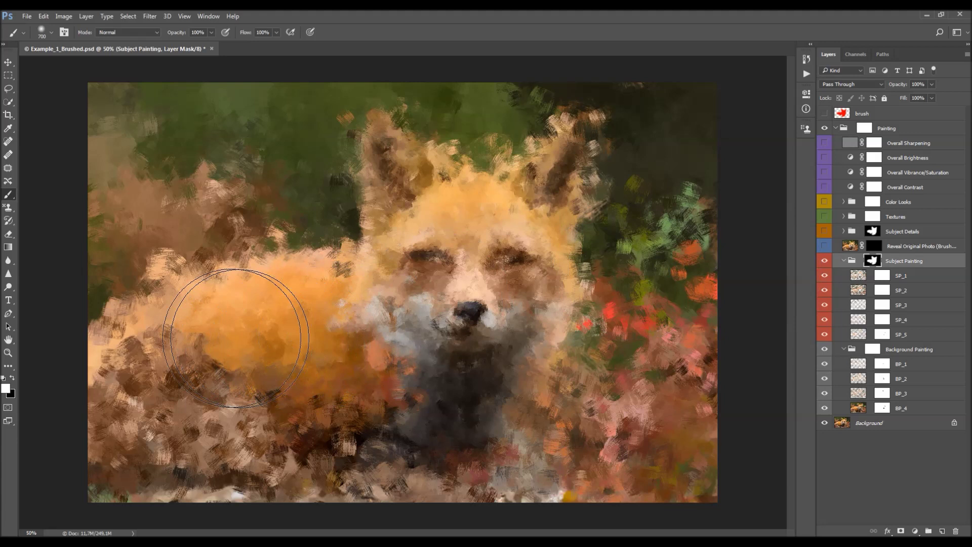
mouse_move(187, 293)
mouse_down()
mouse_move(231, 297)
mouse_move(235, 345)
mouse_move(363, 409)
mouse_move(454, 418)
mouse_move(637, 392)
mouse_up()
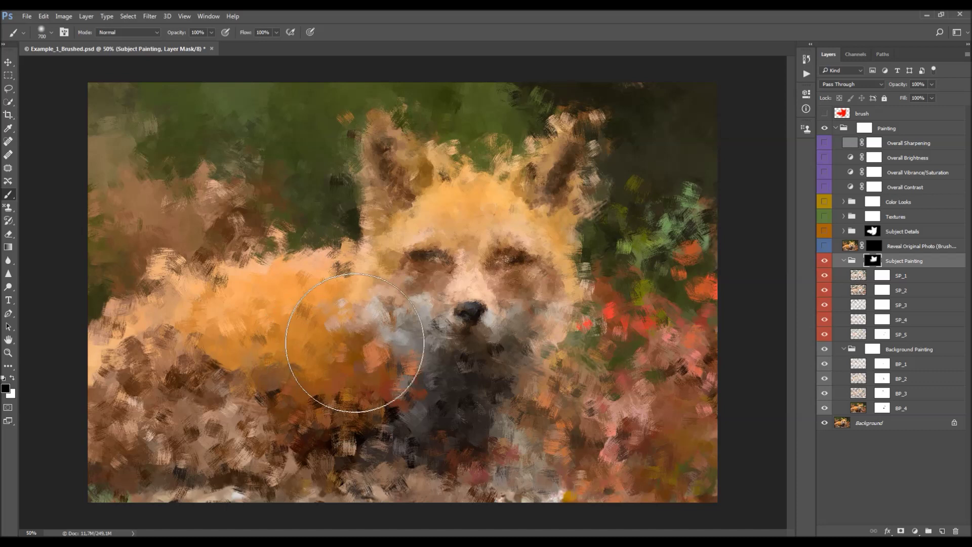
- Restore the painted strokes over the fox's chest and body on the Subject Painting group mask
mouse_move(317, 296)
mouse_down()
mouse_move(234, 311)
mouse_move(523, 360)
mouse_up()
key(v)
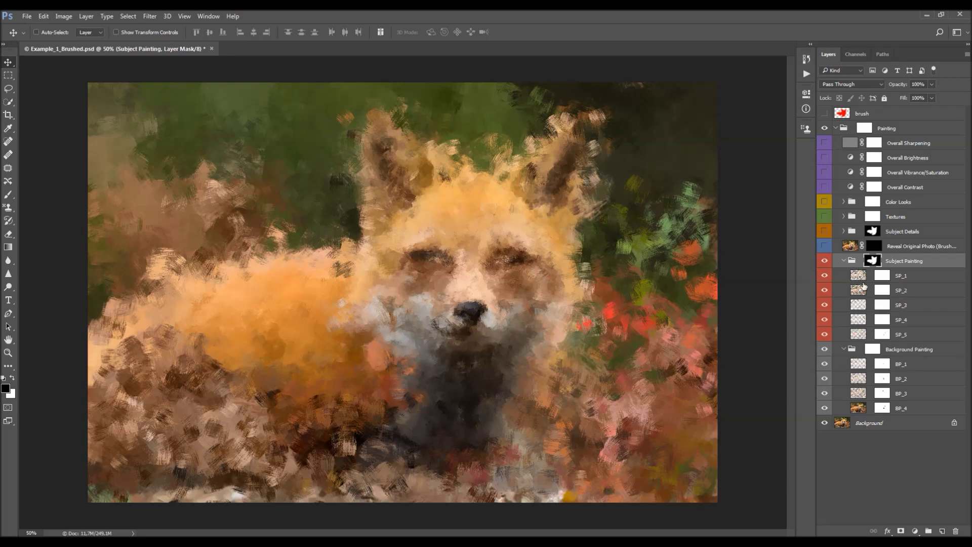
- Show the Reveal Original Photo layer and make its mask active for brushing
click(907, 251)
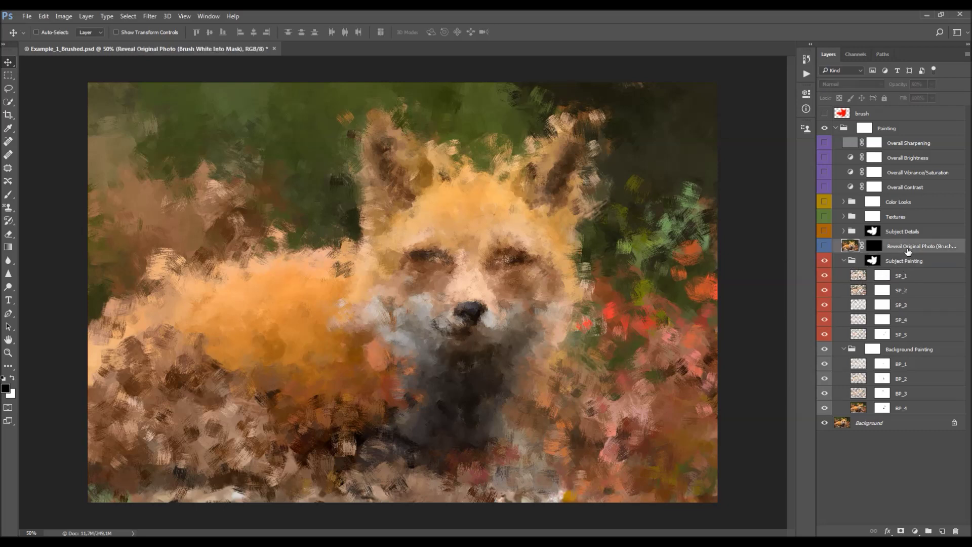
click(830, 246)
double_click(904, 247)
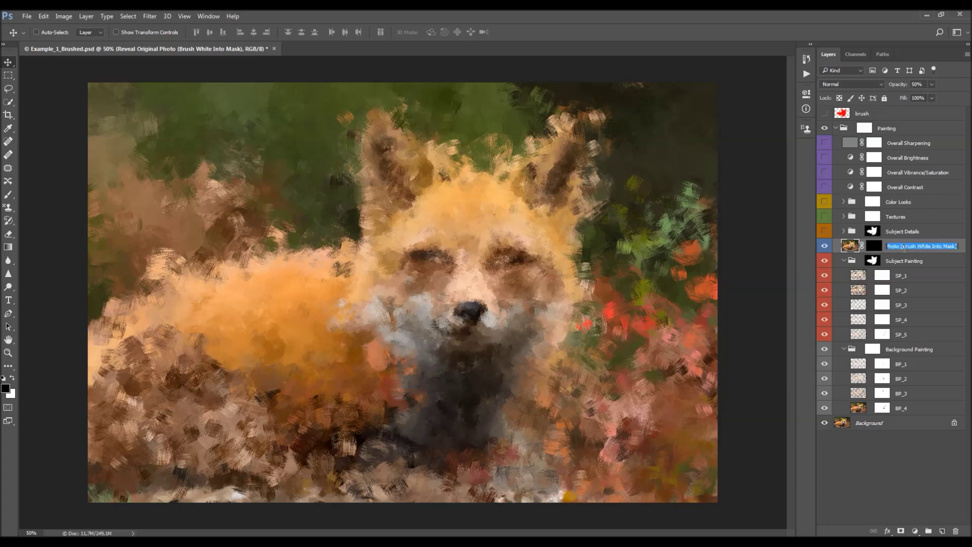
key(Return)
click(879, 247)
key(b)
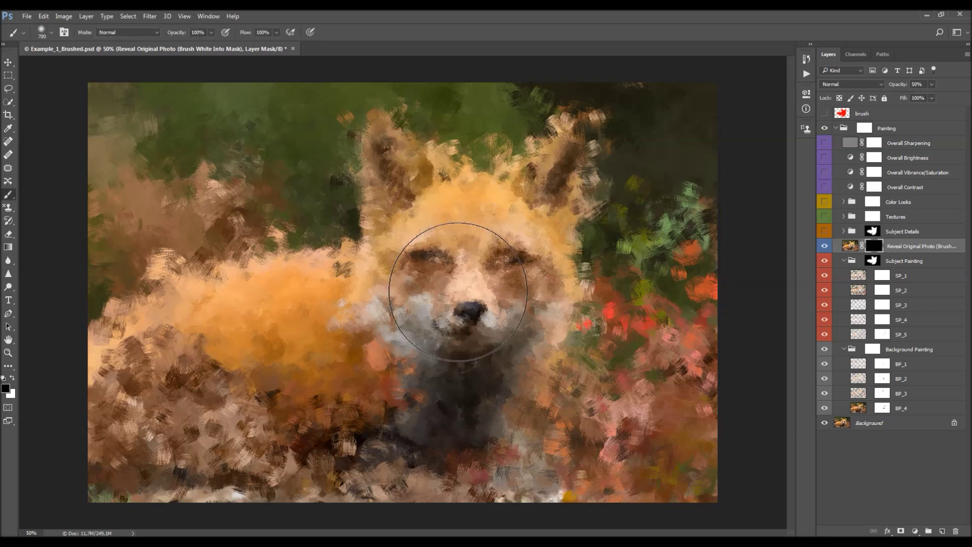
- Paint white over both of the fox's eyes on the Reveal Original Photo mask with a soft 100 px brush
right_click(458, 282)
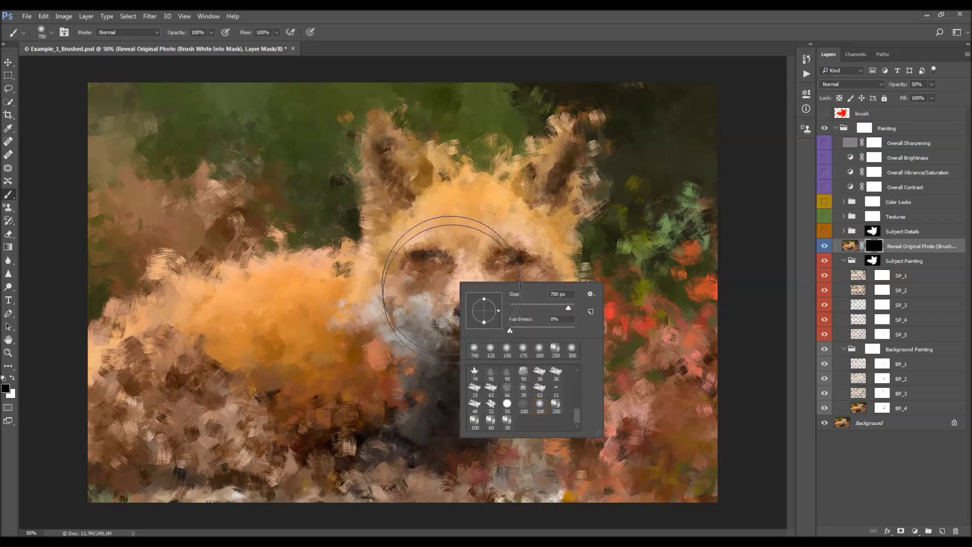
double_click(539, 405)
drag(435, 268, 431, 258)
key(bracketright)
drag(512, 260, 507, 263)
key(bracketleft)
drag(433, 260, 432, 259)
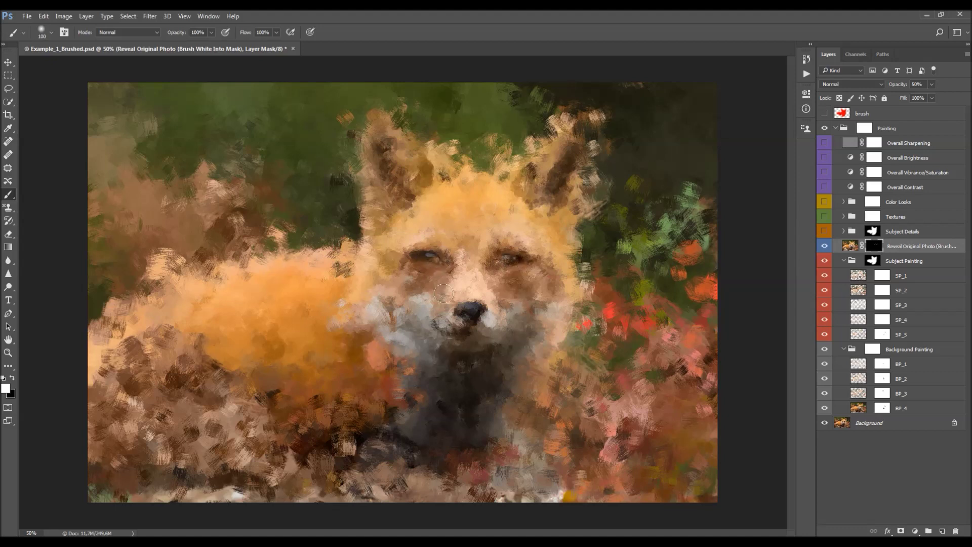
- Paint white over the fox's nose and mouth on the Reveal Original Photo mask with a 125 px brush
key(bracketright)
key(bracketright)
key(bracketright)
key(bracketleft)
key(bracketleft)
mouse_move(465, 312)
mouse_down()
mouse_move(474, 309)
mouse_move(472, 327)
mouse_up()
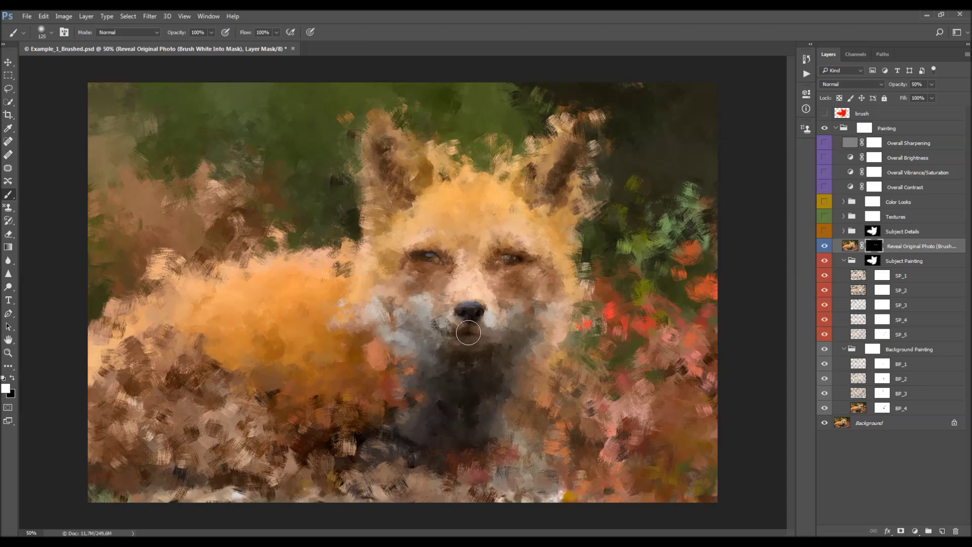
key(v)
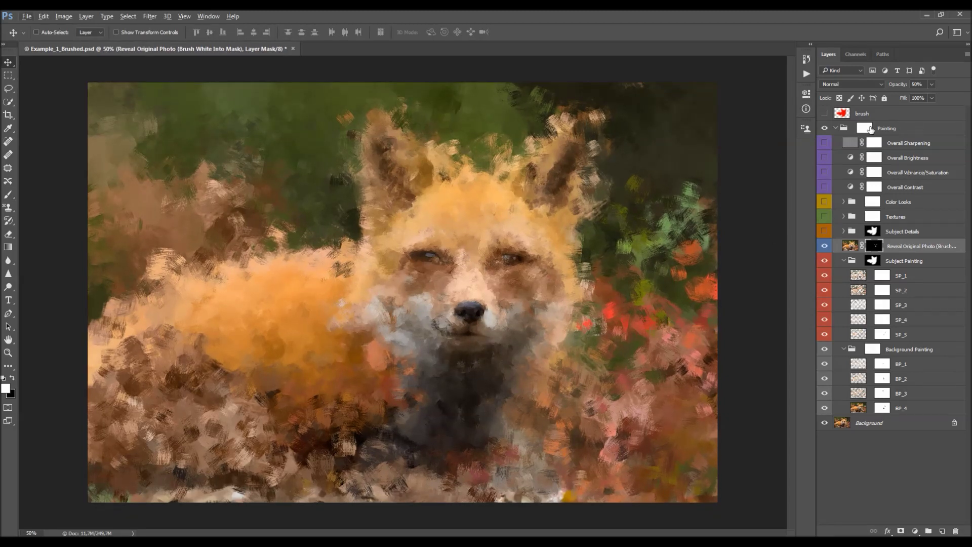
- Set the Reveal Original Photo layer's opacity to 68% and check its visibility
key(0)
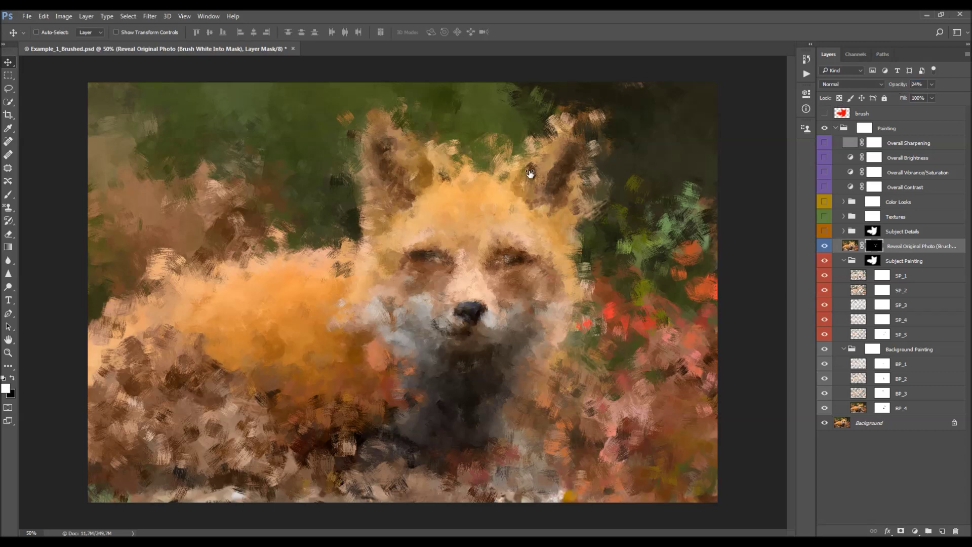
key(4)
key(3)
key(6)
key(8)
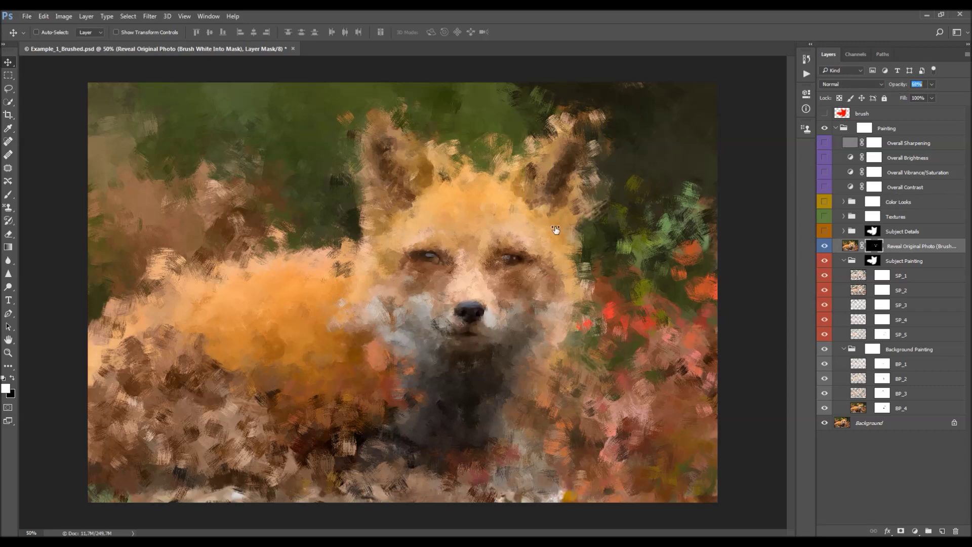
click(825, 247)
- Show the Subject Details group and expand it to reveal its layers
click(904, 234)
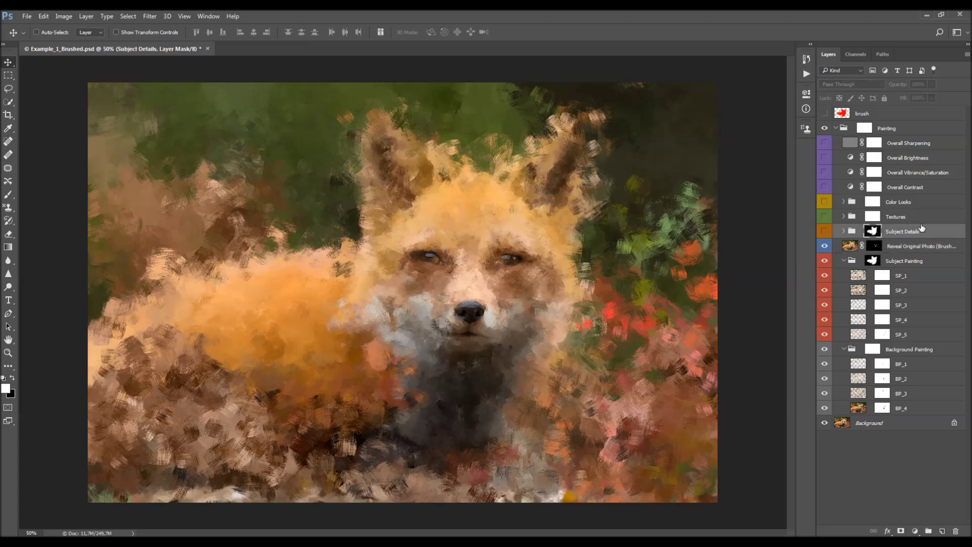
click(826, 231)
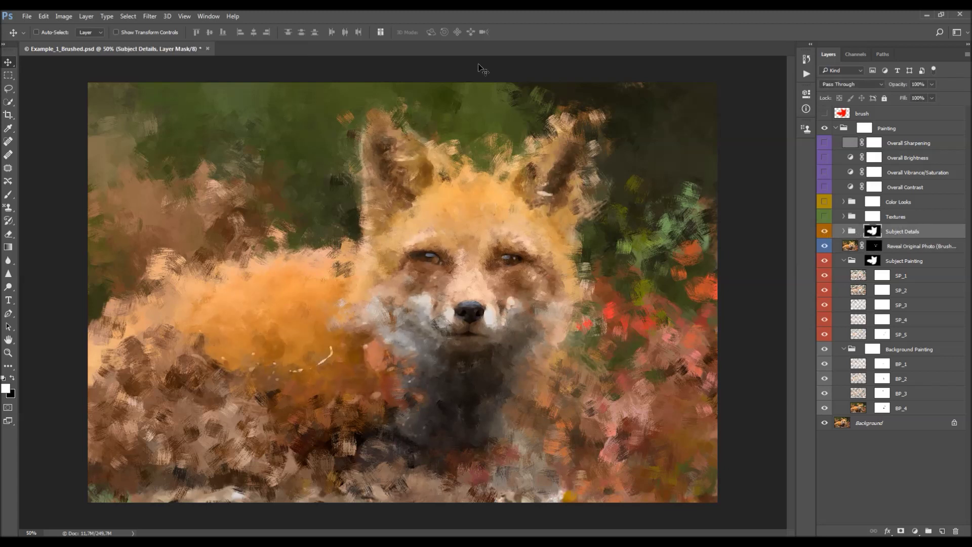
click(826, 234)
click(844, 231)
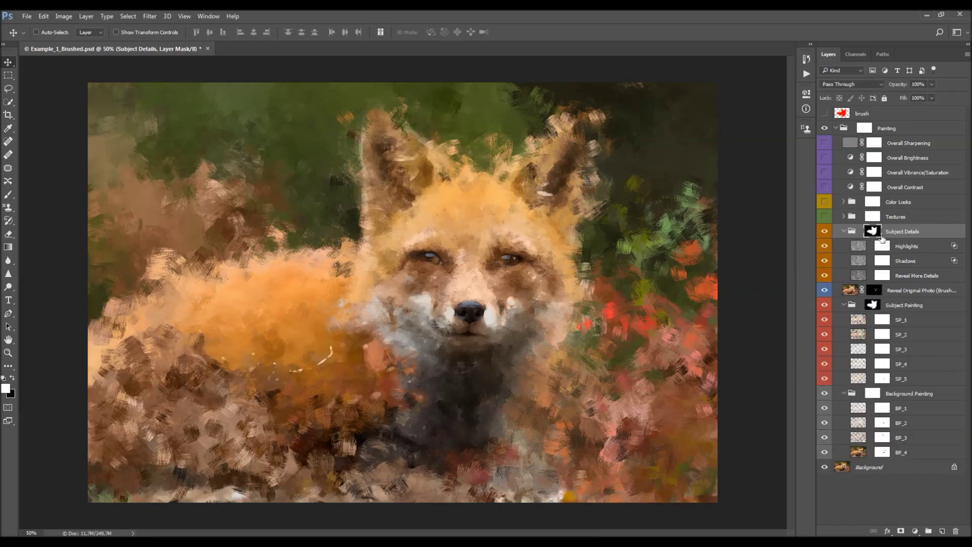
- Compare the image with the Highlights layer off and on, and set that layer's opacity to 69%
click(906, 247)
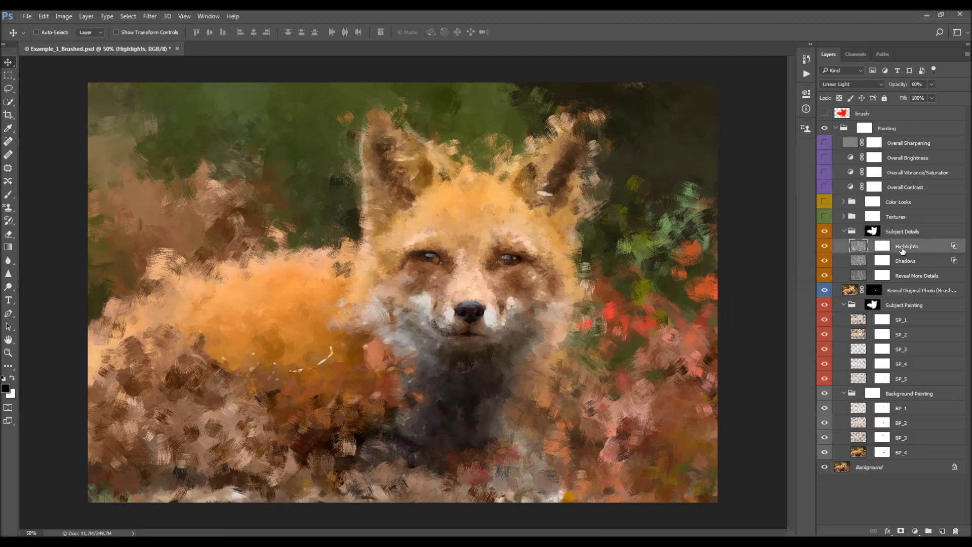
click(824, 246)
click(824, 246)
click(825, 247)
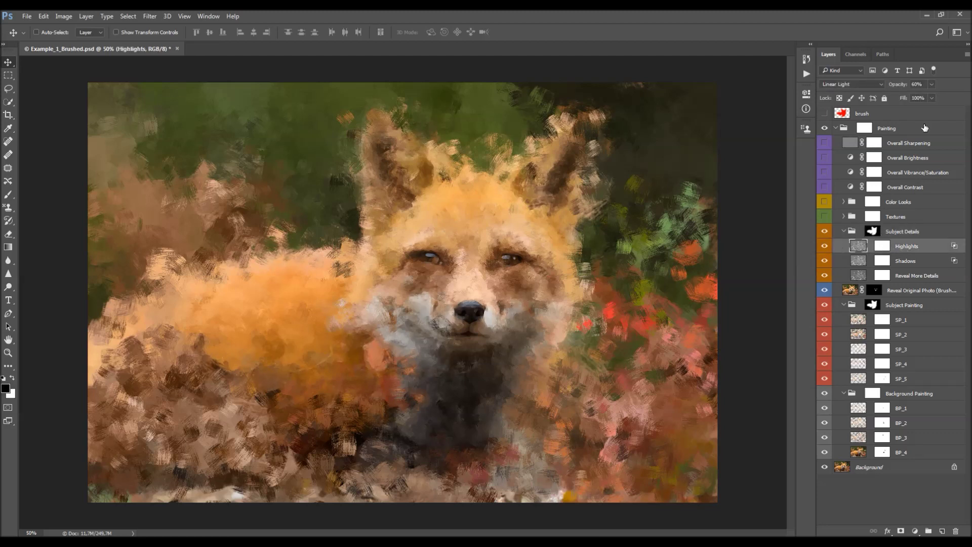
key(0)
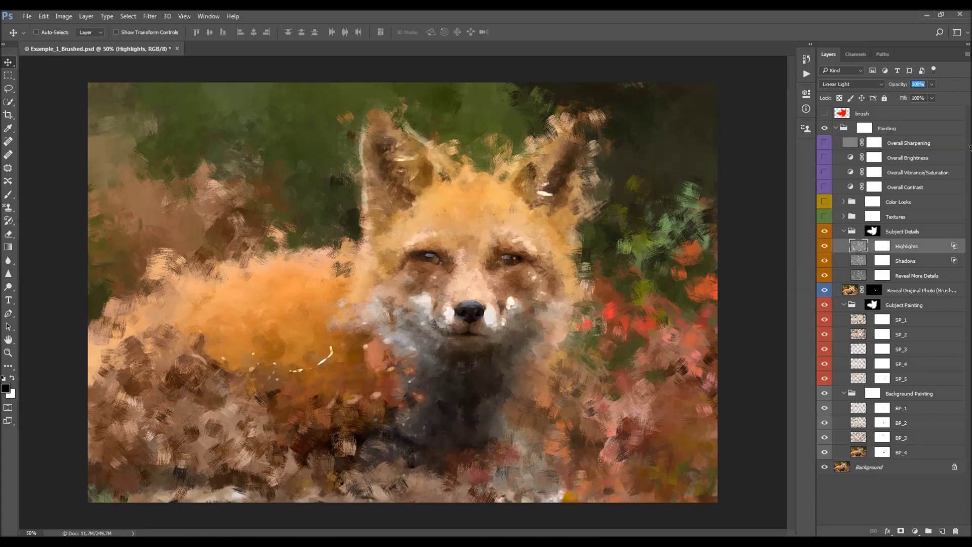
key(0)
key(0)
drag(718, 167, 751, 170)
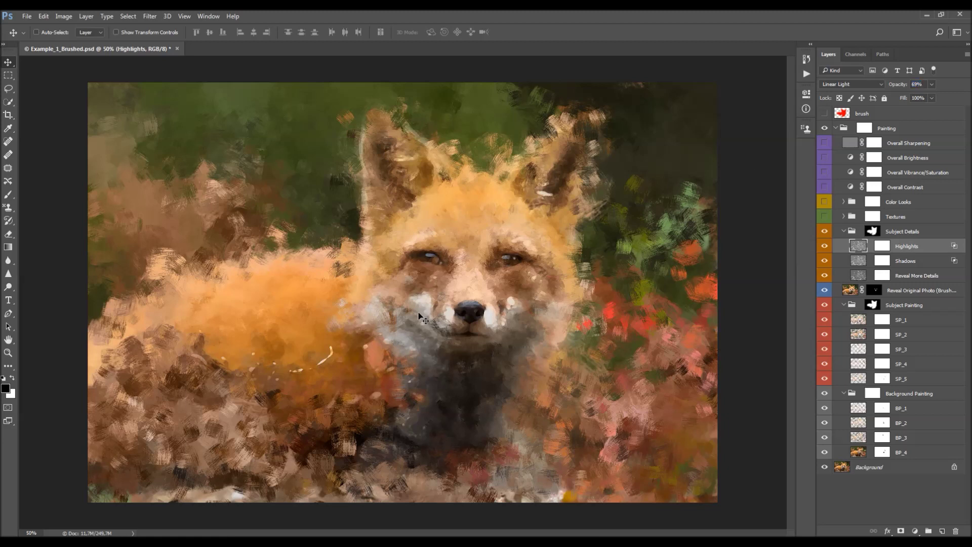
- Paint black over the bright streak on the fox's body on the Highlights layer mask with a 90 px brush
click(881, 247)
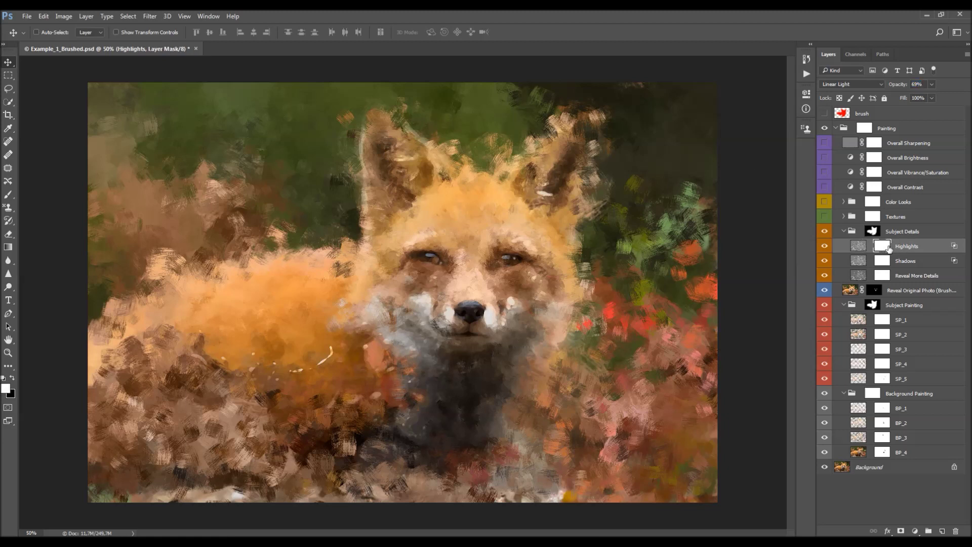
key(b)
key(x)
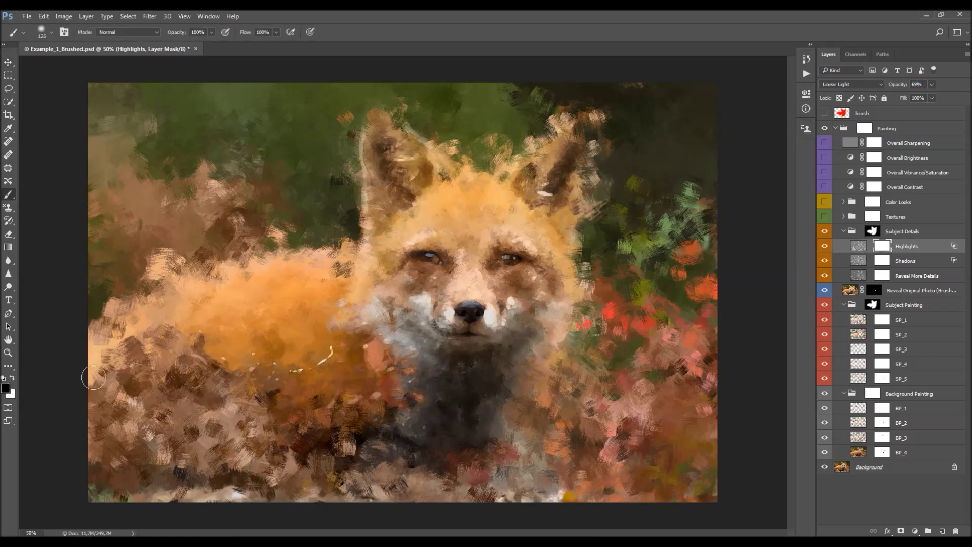
key(bracketleft)
key(bracketleft)
mouse_move(327, 356)
mouse_down()
mouse_move(293, 372)
mouse_move(329, 348)
mouse_up()
key(v)
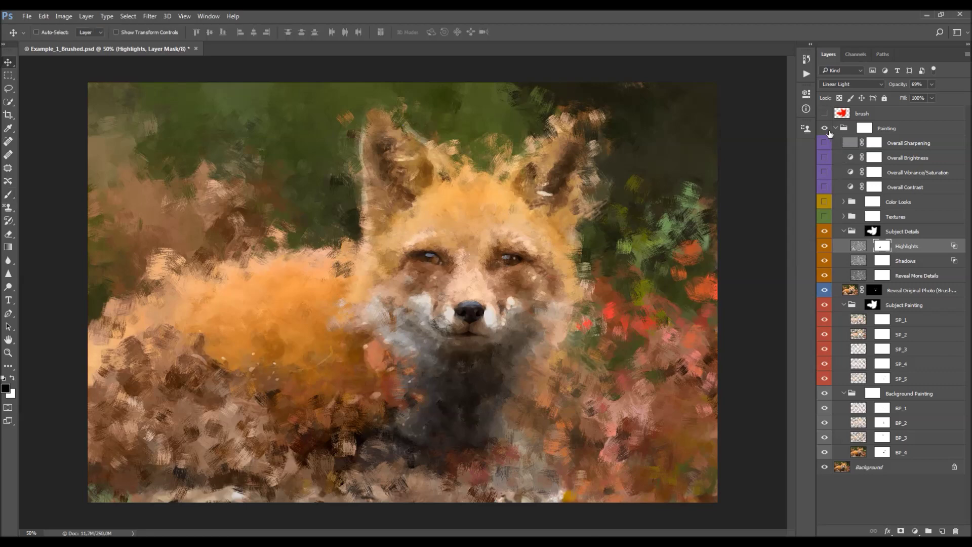
- Compare the image with the Painting group, the Shadows layer and the Highlights layer each switched off and on
click(825, 130)
click(825, 129)
click(918, 266)
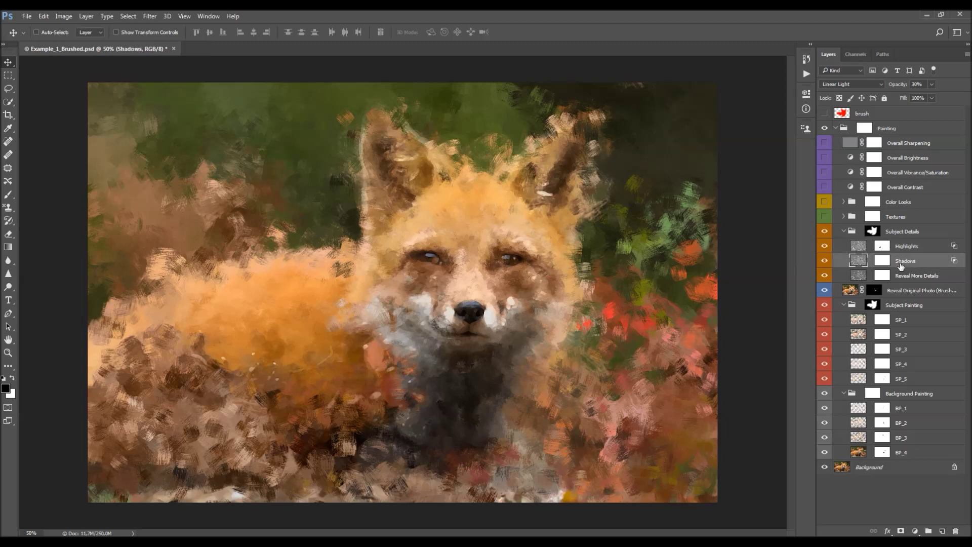
click(824, 260)
click(824, 261)
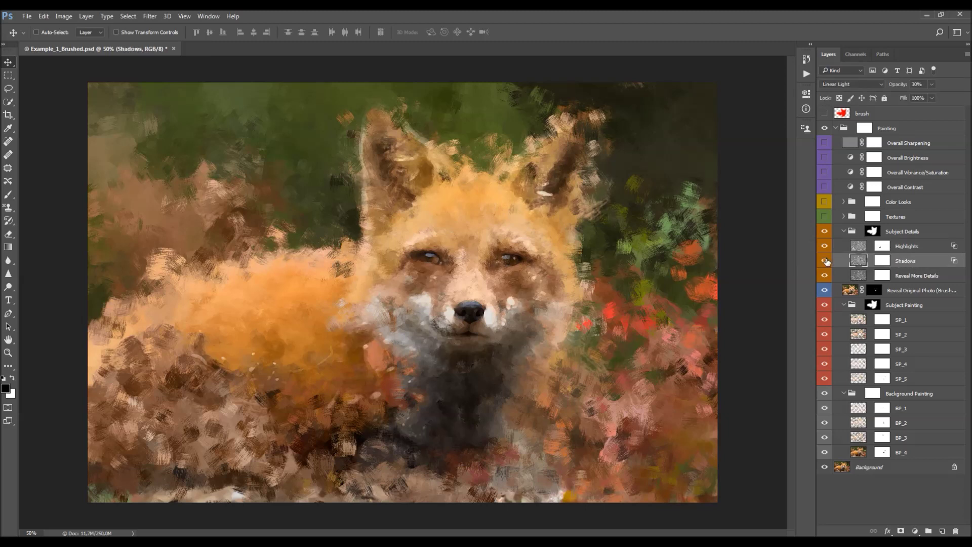
click(824, 247)
click(825, 247)
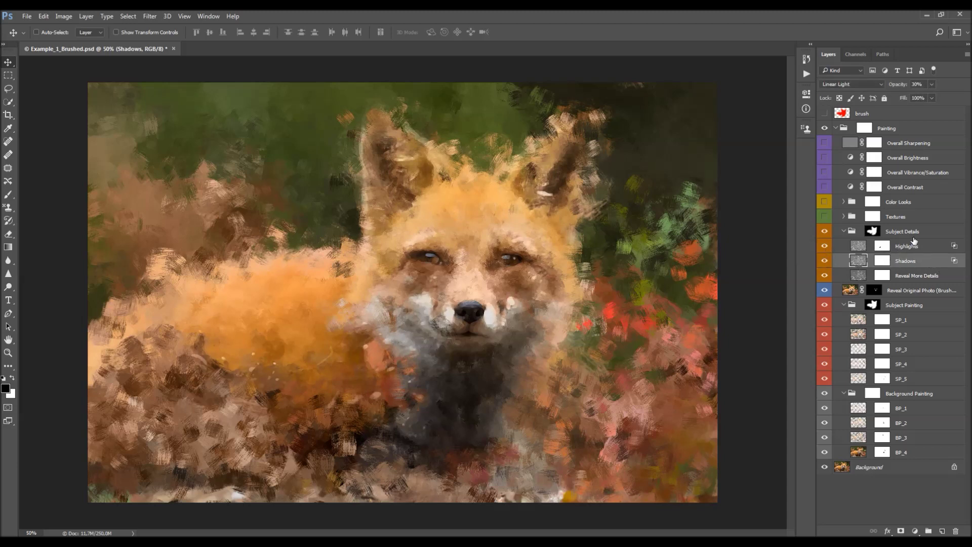
- Inspect the Subject Details and Subject Painting group masks, loading the brush layer's outline as a selection and clearing it
click(871, 232)
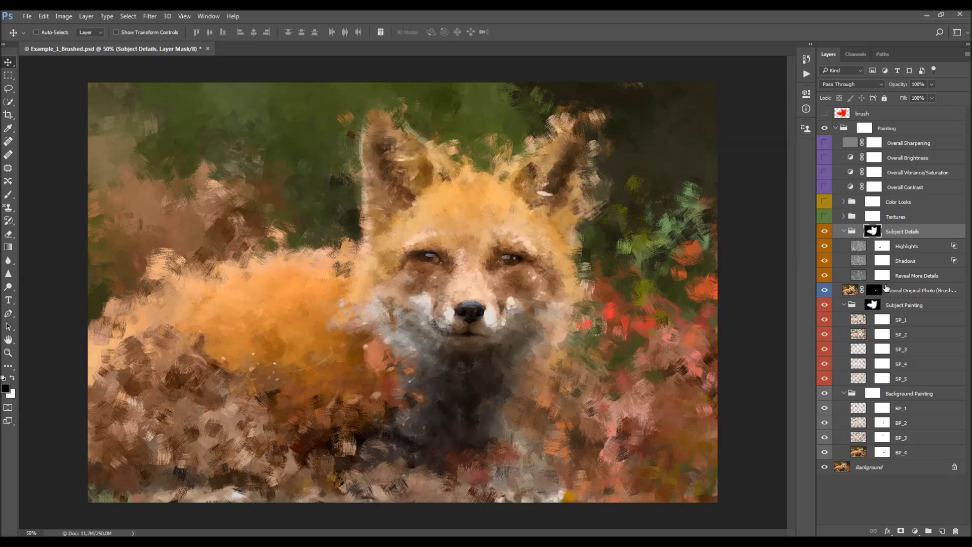
click(871, 305)
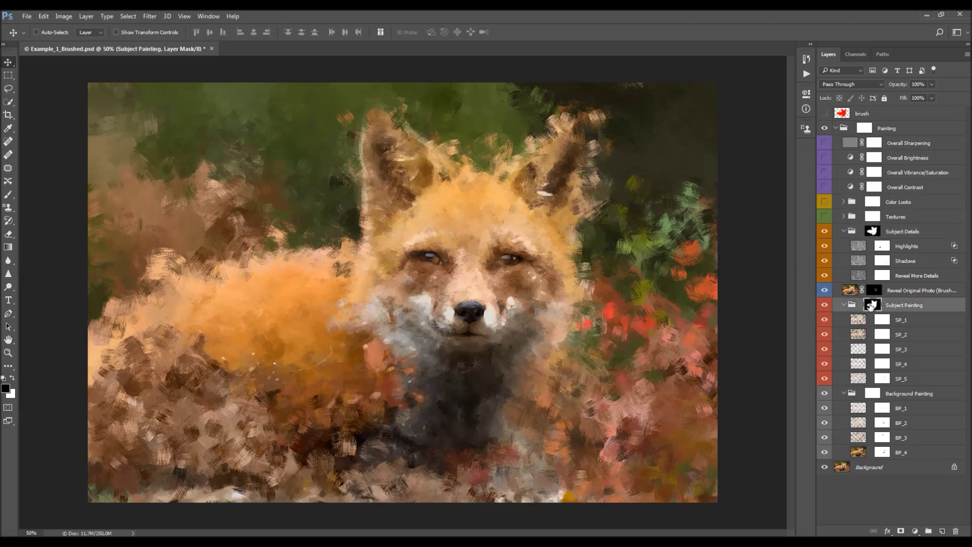
click(871, 231)
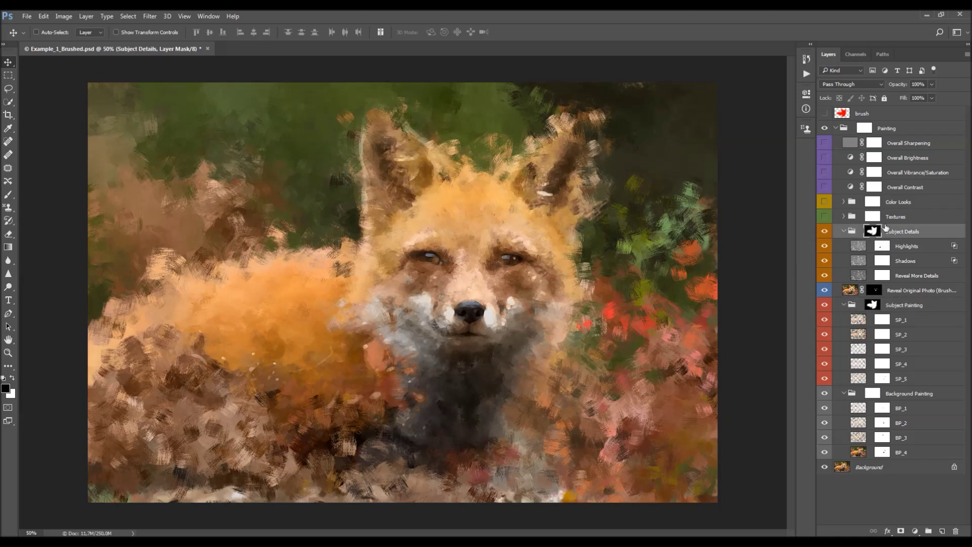
ctrl+click(843, 118)
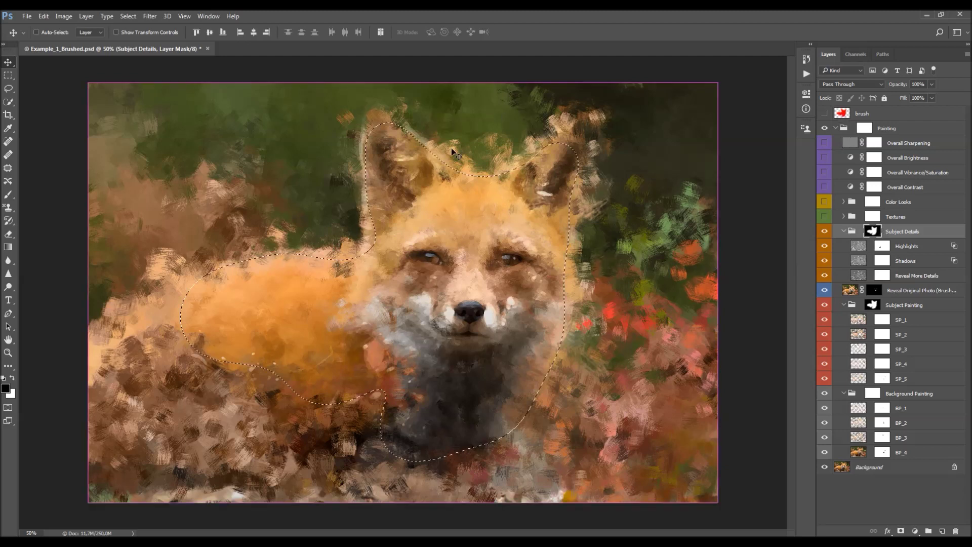
key(ctrl+d)
- Set the Shadows layer's opacity to 38%
click(861, 260)
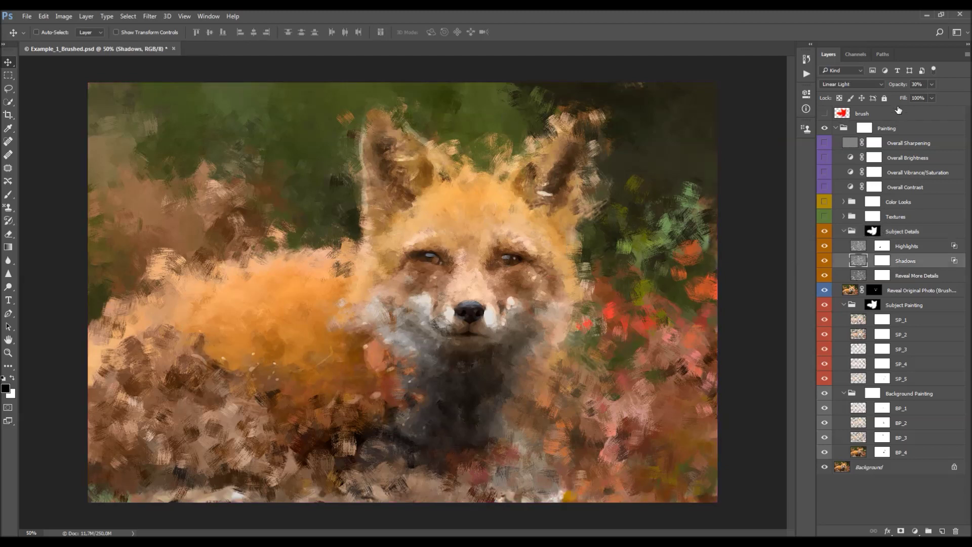
drag(897, 86, 769, 160)
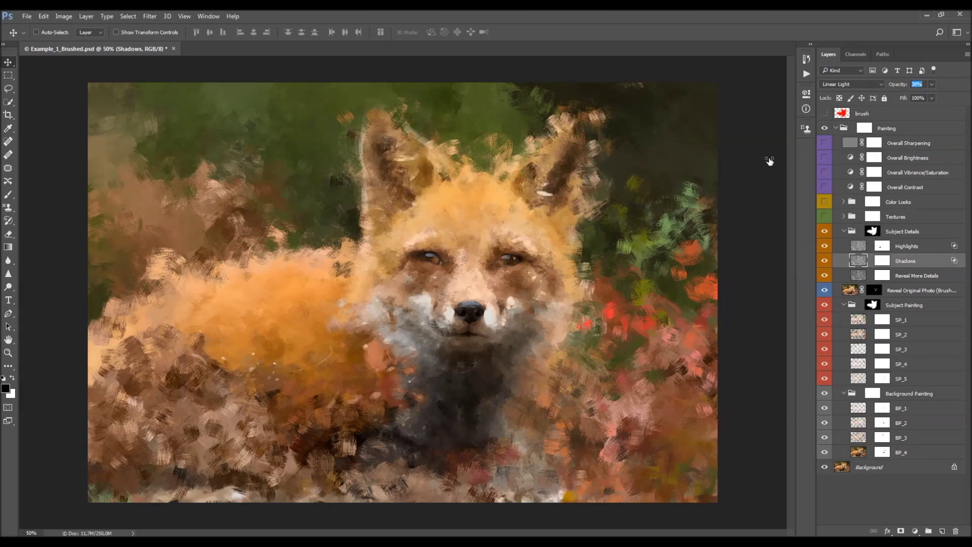
- Compare the image with the Reveal More Details layer off and on, and set that layer's opacity to 22%
click(915, 277)
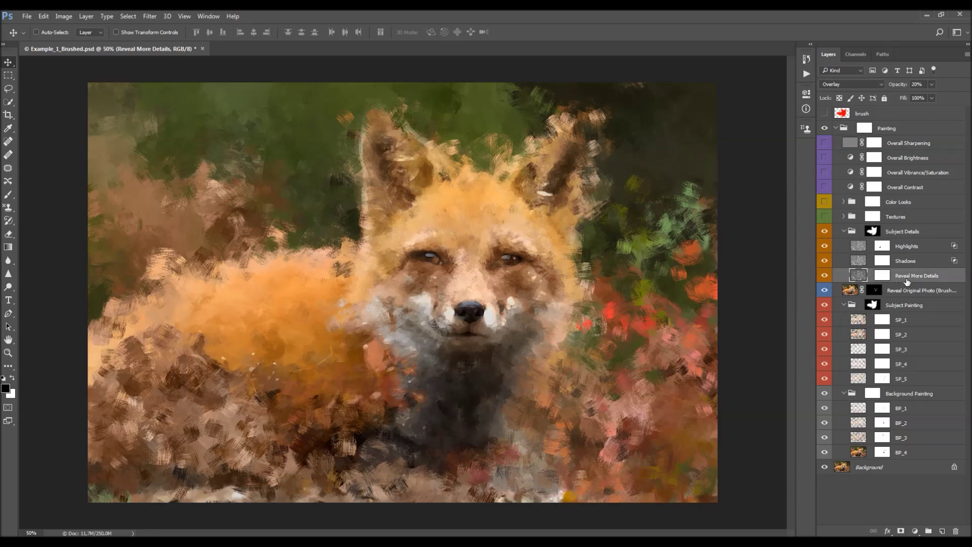
click(826, 276)
click(824, 276)
drag(898, 84, 881, 84)
mouse_move(517, 162)
mouse_down()
mouse_move(969, 165)
mouse_move(672, 179)
mouse_move(681, 179)
mouse_up()
- Paint black over the streak on the fox's body on the Reveal More Details layer mask
click(882, 275)
key(b)
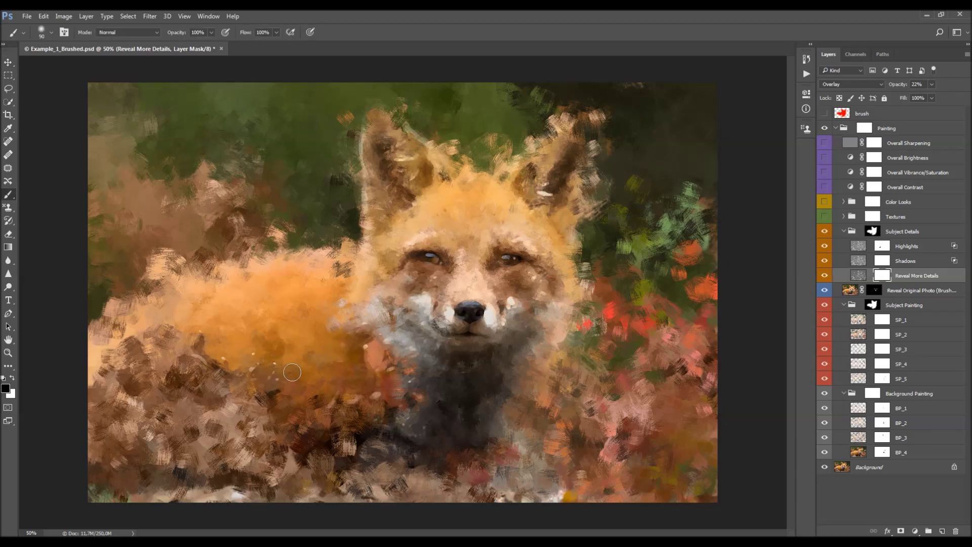
key(v)
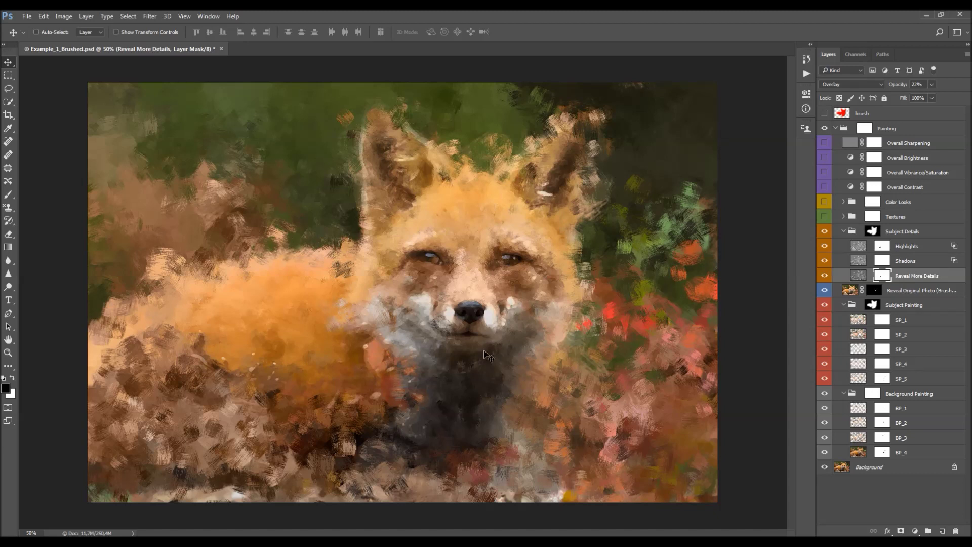
- Ready a 600 px brush on the Subject Details group mask and swap the painting colour to white
click(873, 231)
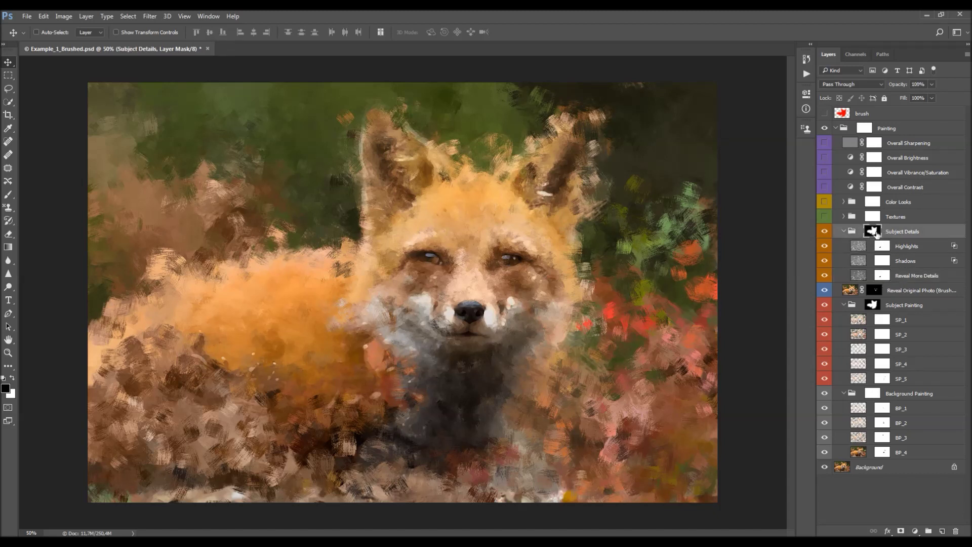
key(b)
key(bracketright)
key(bracketright)
key(bracketright)
mouse_move(403, 253)
mouse_down()
mouse_move(445, 282)
mouse_move(478, 213)
mouse_move(370, 202)
mouse_move(465, 313)
mouse_up()
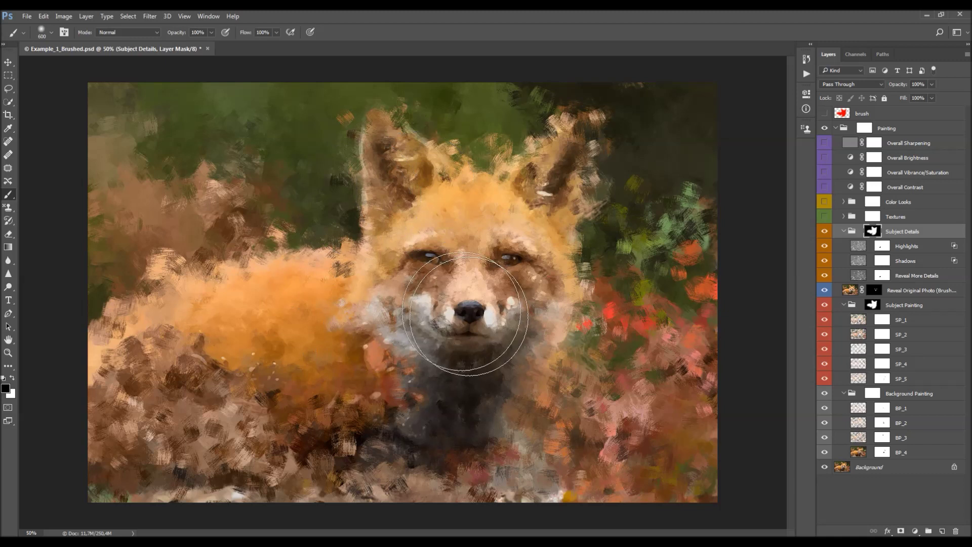
key(x)
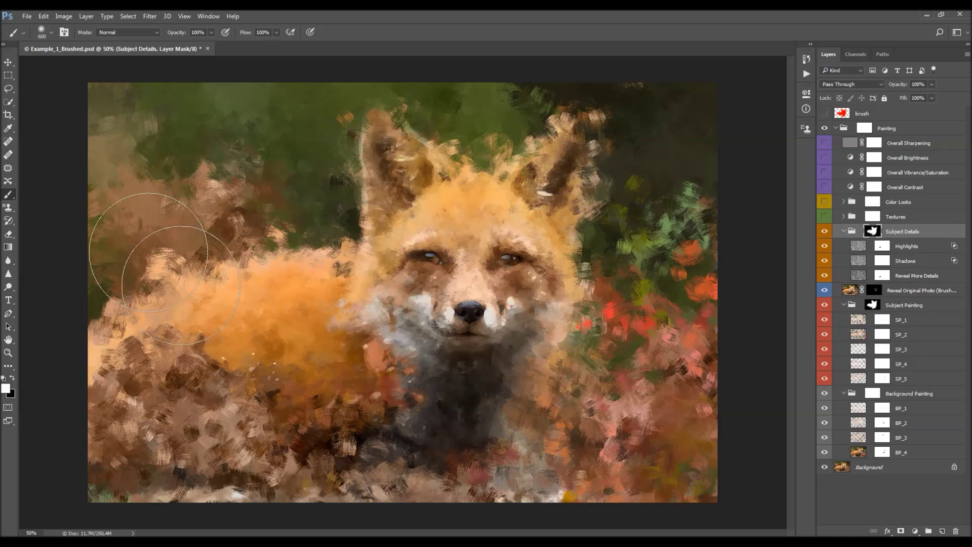
mouse_move(263, 377)
mouse_down()
mouse_move(266, 224)
mouse_move(213, 135)
mouse_move(655, 184)
mouse_move(623, 412)
mouse_move(306, 415)
mouse_move(172, 436)
mouse_up()
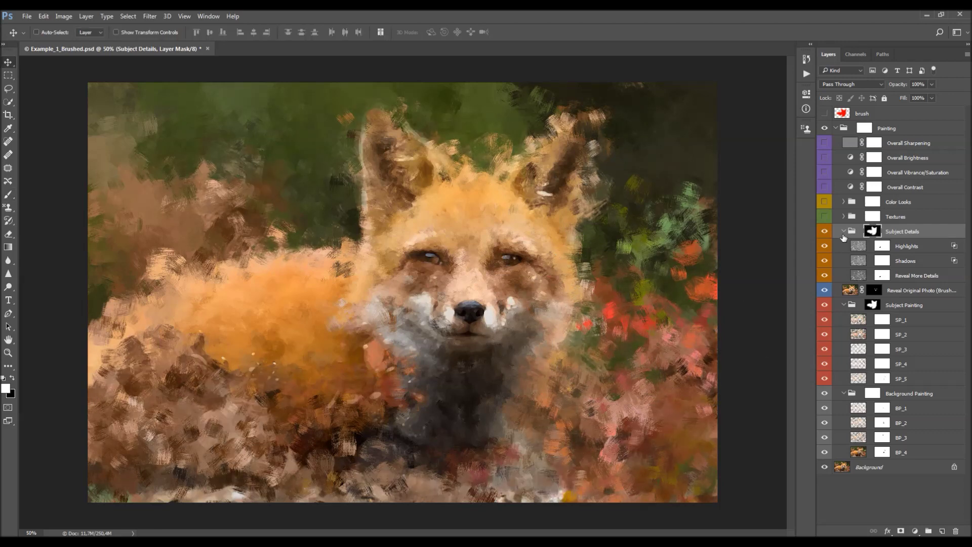
- Collapse the Subject Details, Subject Painting and Background Painting groups, then show and expand the Textures group
click(843, 231)
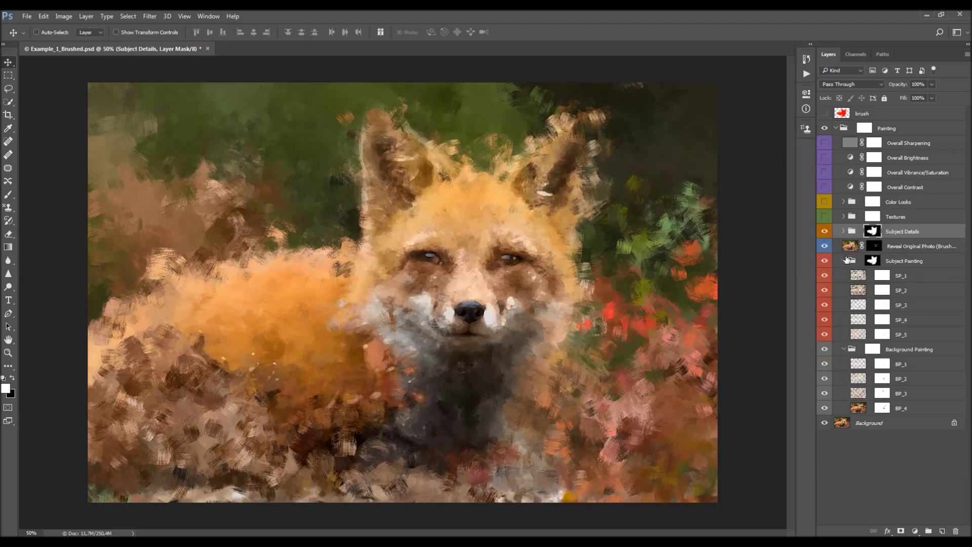
click(843, 261)
click(844, 276)
click(902, 221)
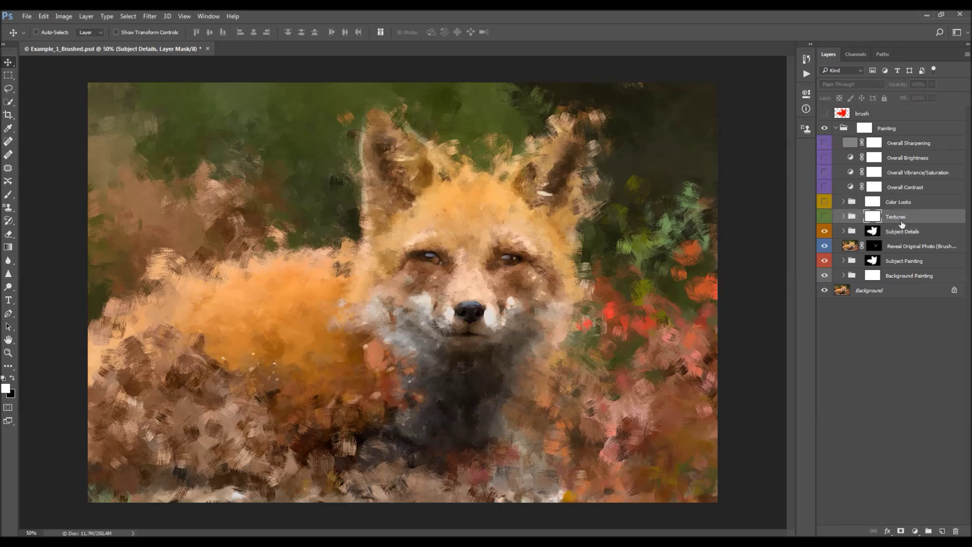
click(825, 217)
click(843, 216)
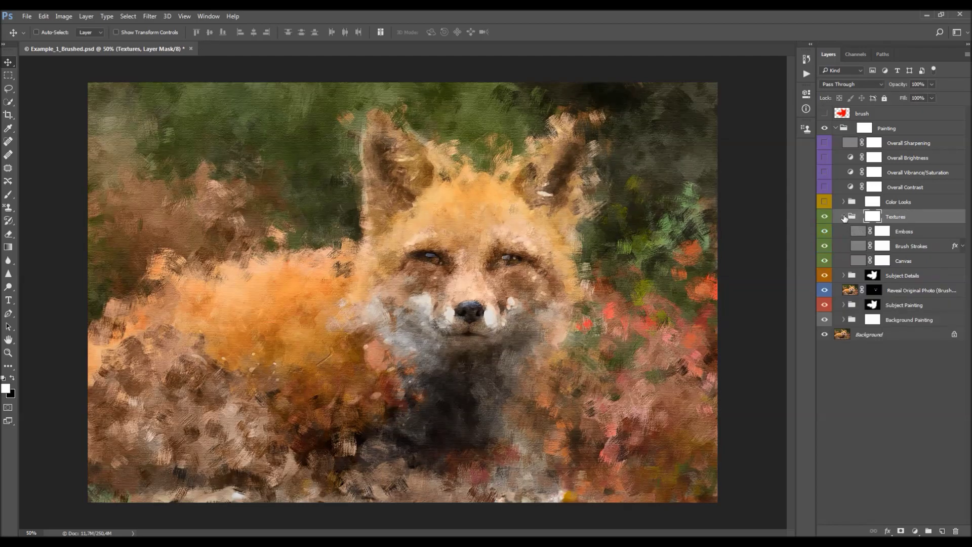
- Hide the Emboss and Brush Strokes texture layers and compare the image with the Canvas layer off and on
click(910, 234)
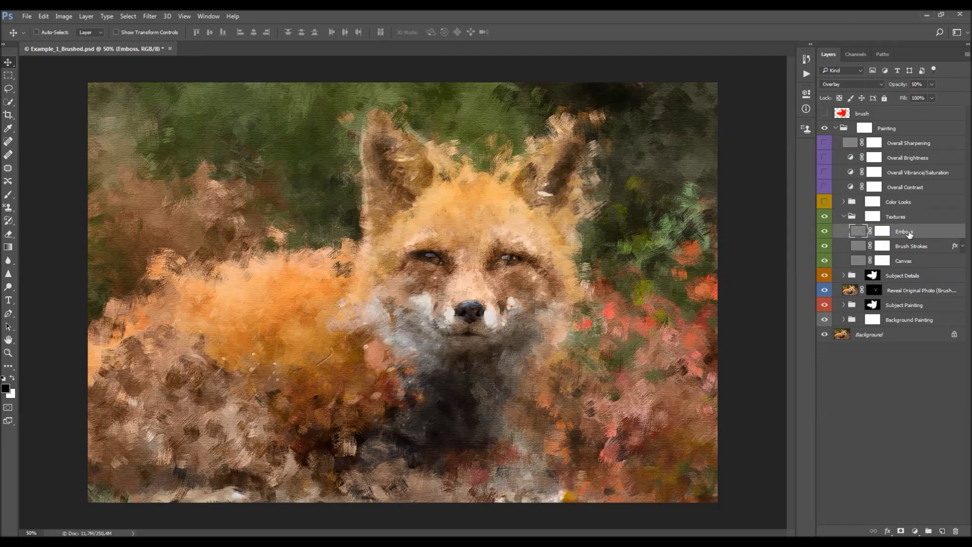
click(825, 232)
click(825, 246)
click(836, 262)
click(824, 261)
click(823, 261)
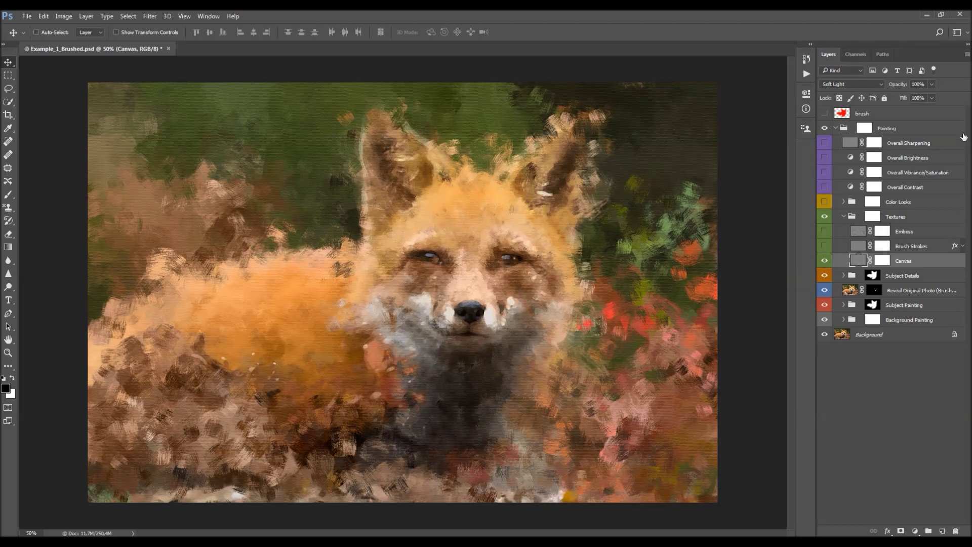
- Show the Brush Strokes texture layer and compare the image with it off and on
click(903, 85)
key(Return)
click(906, 247)
click(825, 246)
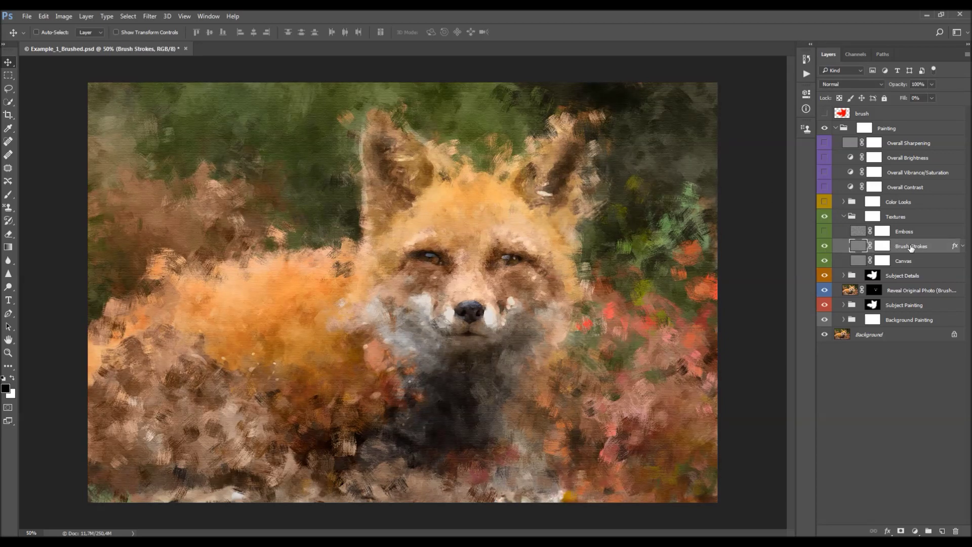
click(824, 246)
click(825, 247)
- Try out the opacity and scale of the Brush Strokes layer's Pattern Overlay and discard the changes
click(962, 248)
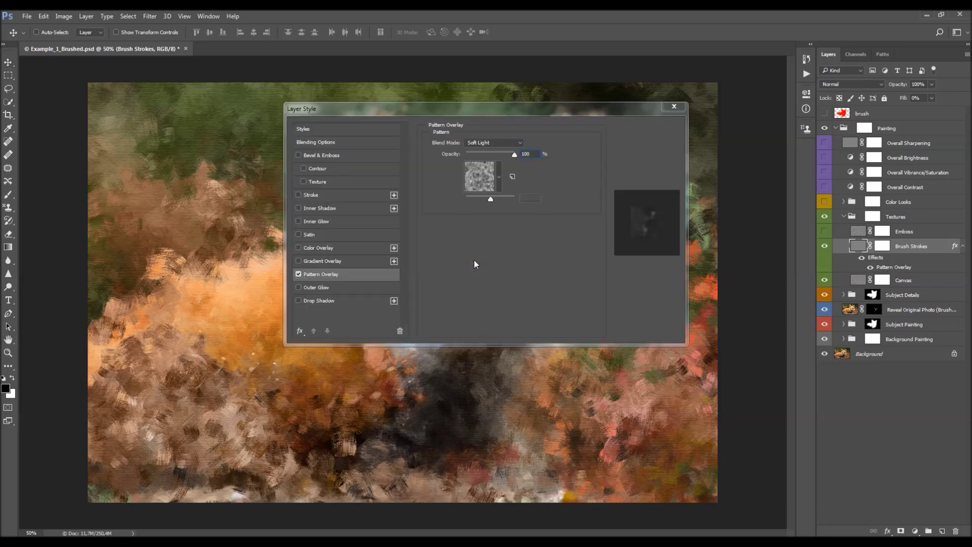
drag(529, 109, 777, 152)
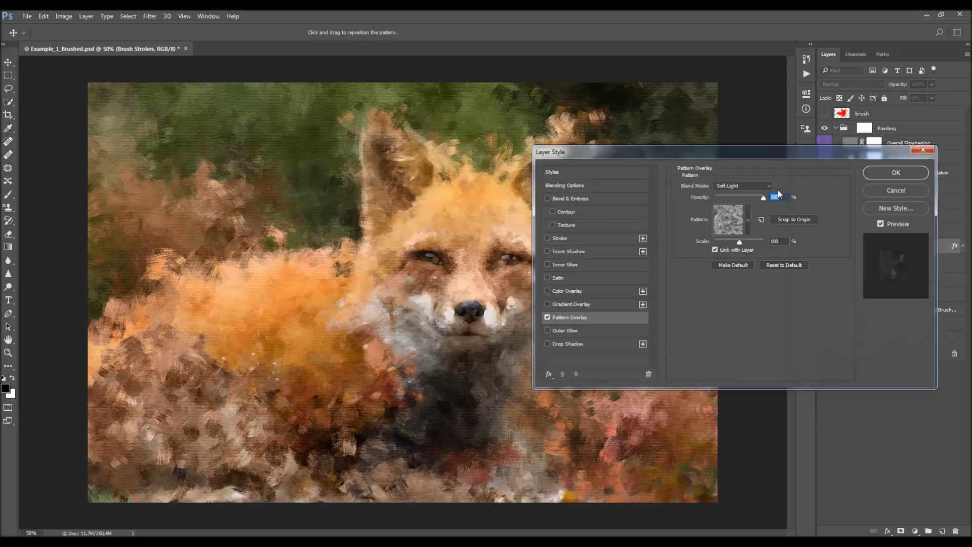
drag(730, 196, 784, 199)
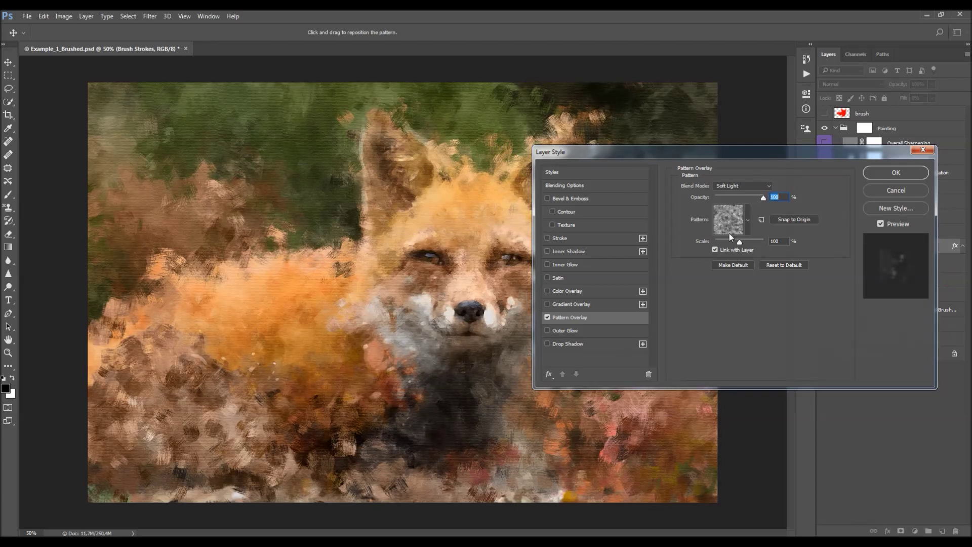
mouse_move(740, 243)
mouse_down()
mouse_move(730, 243)
mouse_move(752, 242)
mouse_move(740, 242)
mouse_up()
click(896, 193)
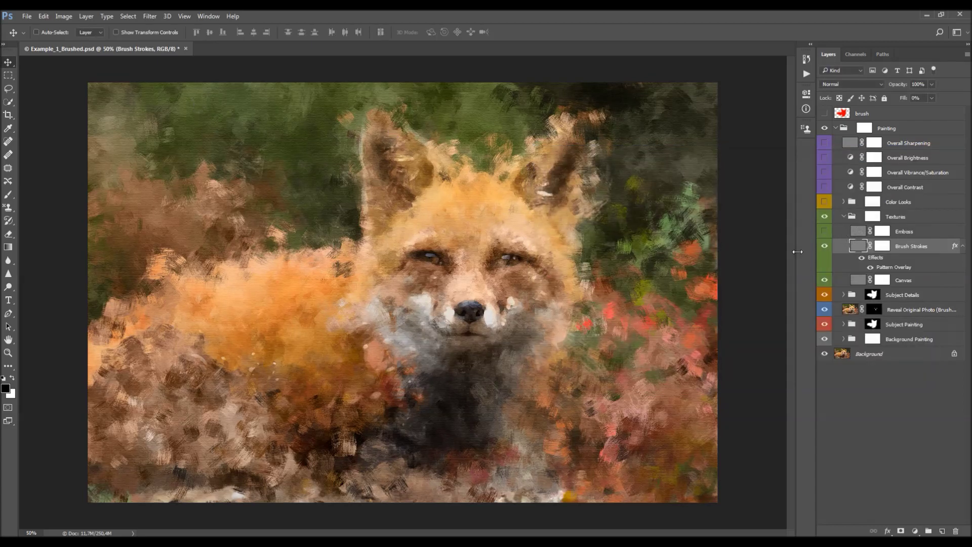
- Compare the image with the Brush Strokes layer off and on, and review its Pattern Overlay settings
click(824, 246)
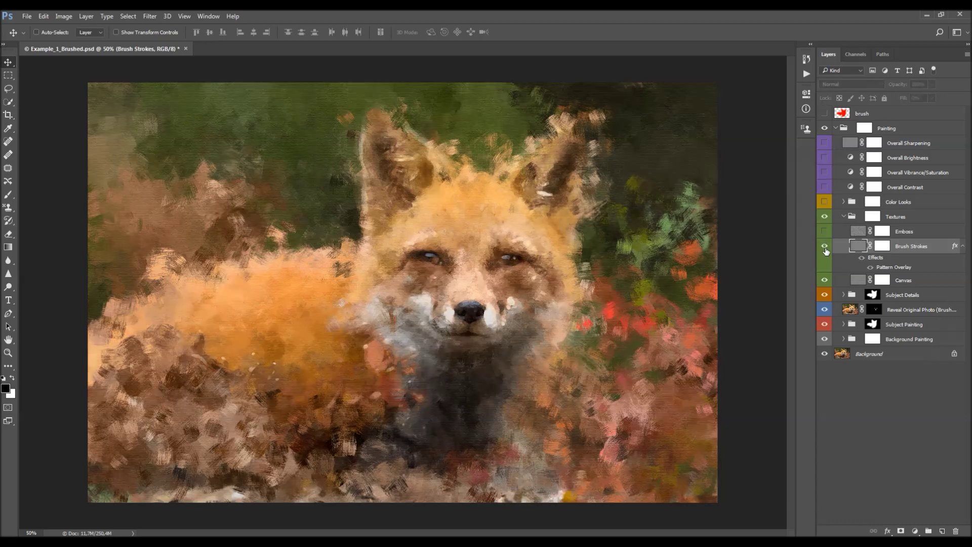
click(824, 246)
click(824, 246)
click(823, 246)
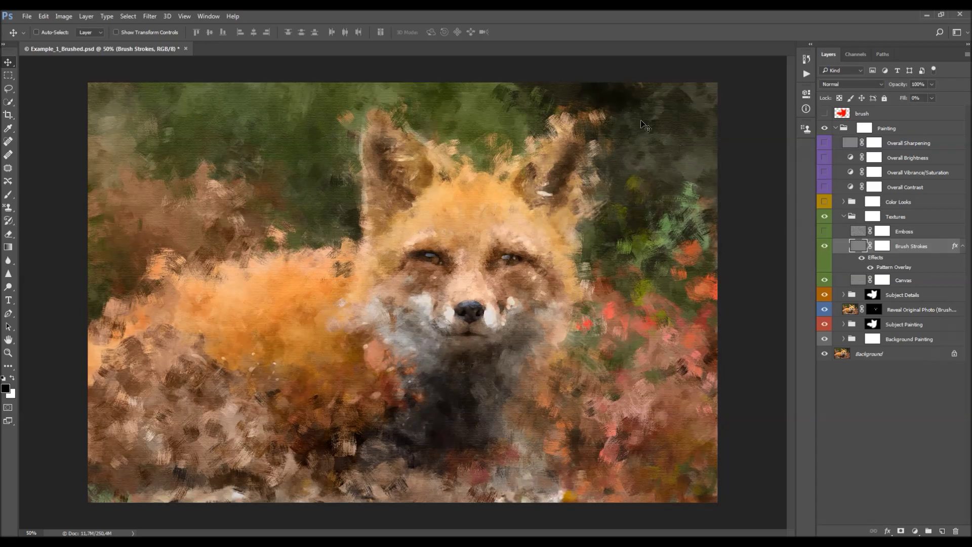
click(961, 247)
click(961, 248)
double_click(900, 267)
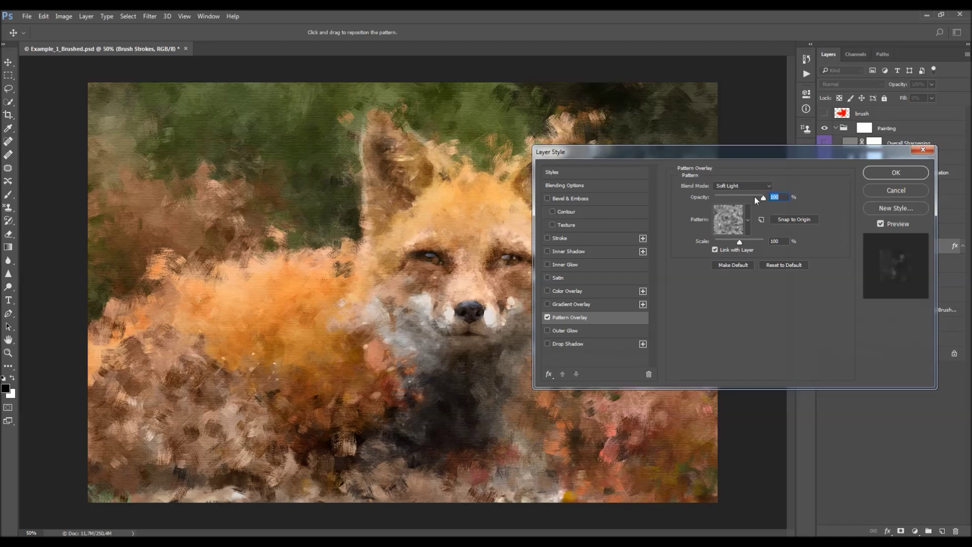
click(891, 193)
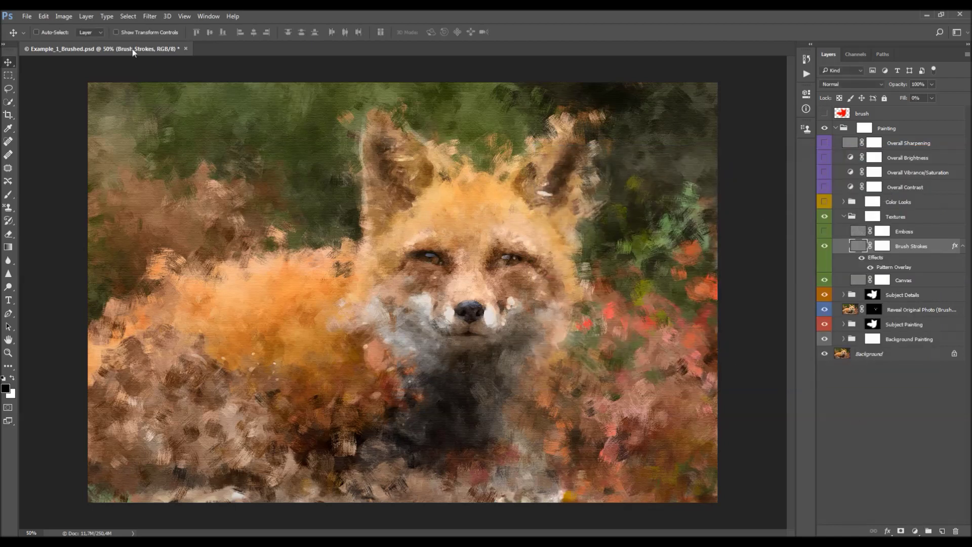
- Add a Levels adjustment layer clipped to the Brush Strokes layer and try out its output levels
click(87, 16)
mouse_move(155, 151)
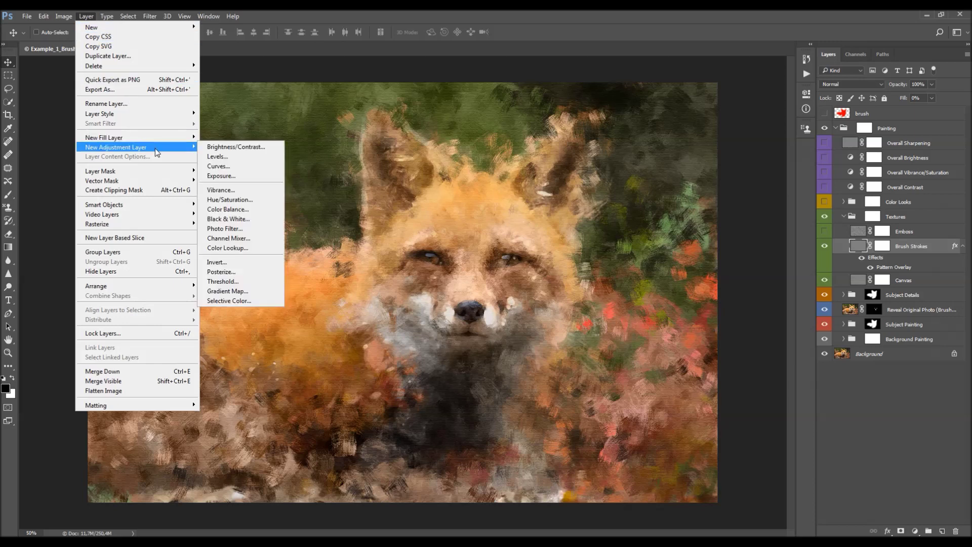
click(216, 157)
click(568, 184)
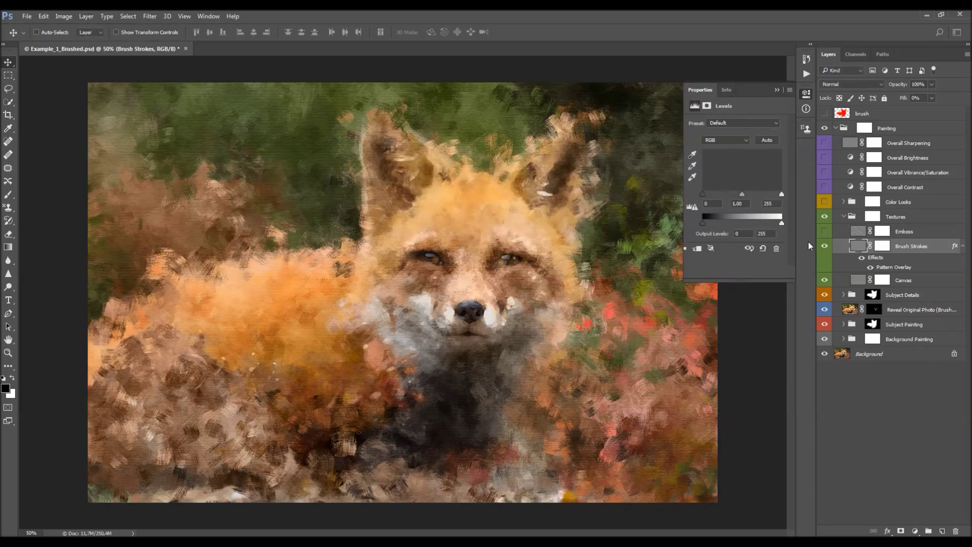
drag(856, 245, 856, 236)
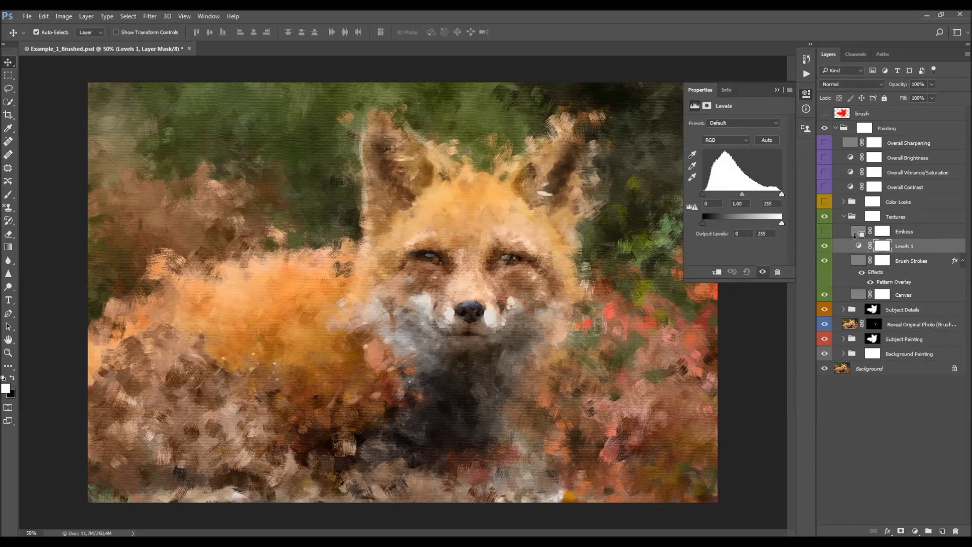
alt+click(859, 237)
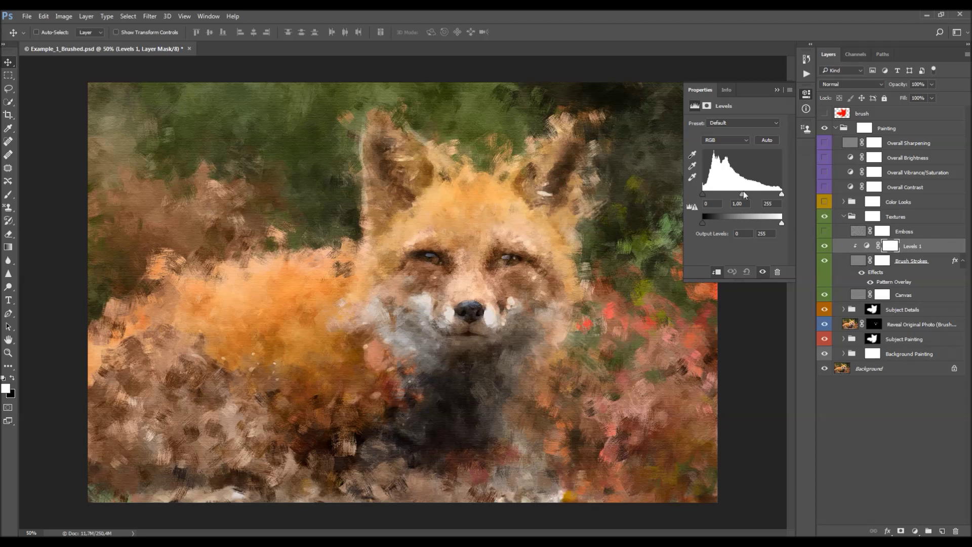
drag(704, 226, 694, 229)
mouse_move(781, 224)
mouse_down()
mouse_move(761, 224)
mouse_move(796, 230)
mouse_up()
- Rasterize the Brush Strokes layer's style and set the layer's blend mode to Soft Light
click(908, 260)
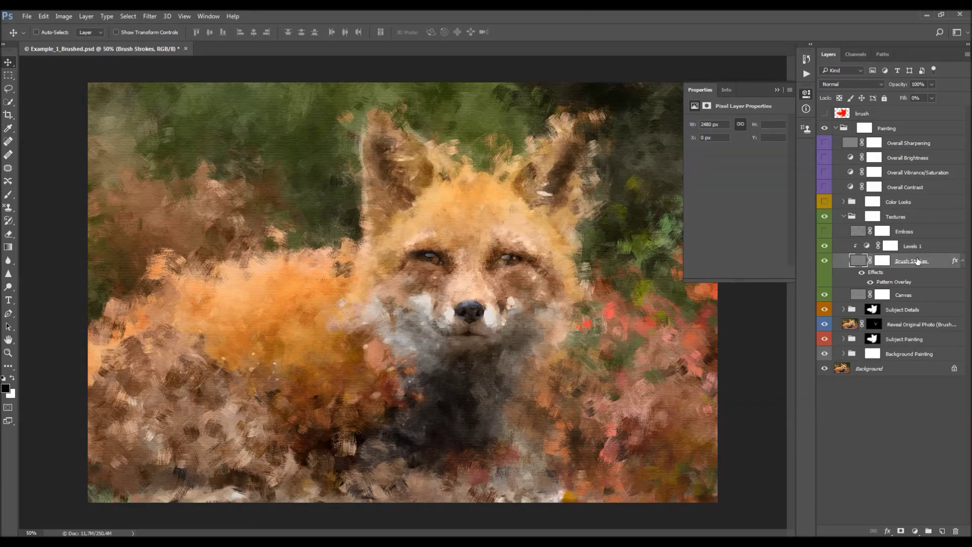
right_click(934, 260)
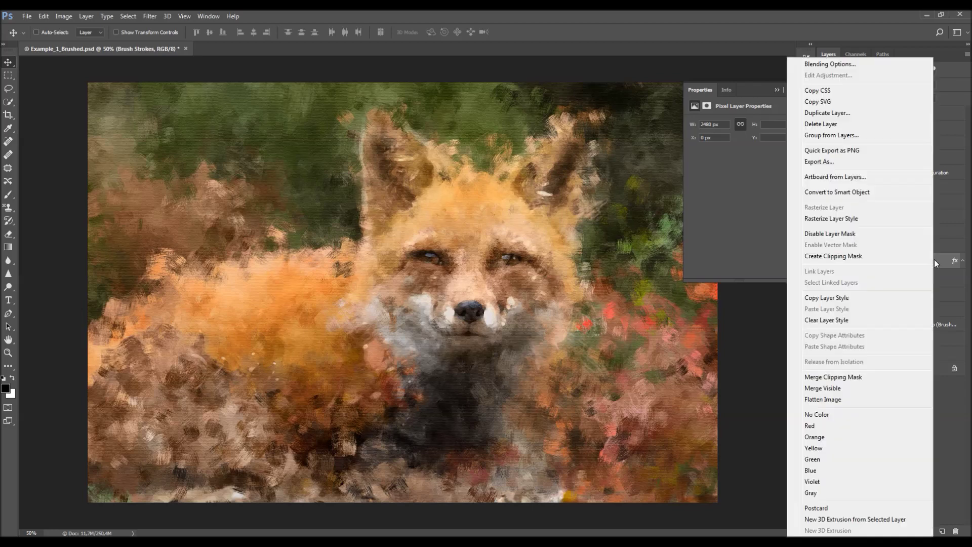
click(843, 219)
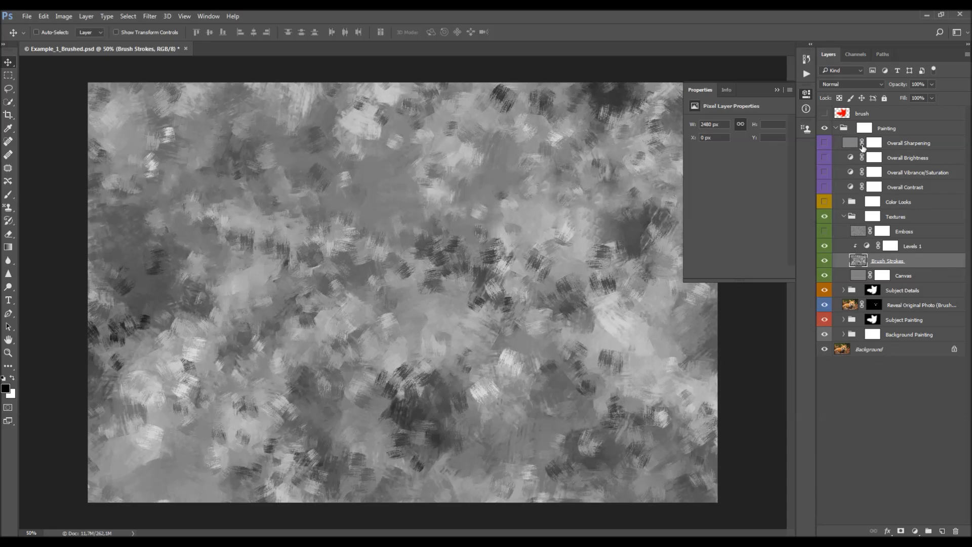
click(855, 84)
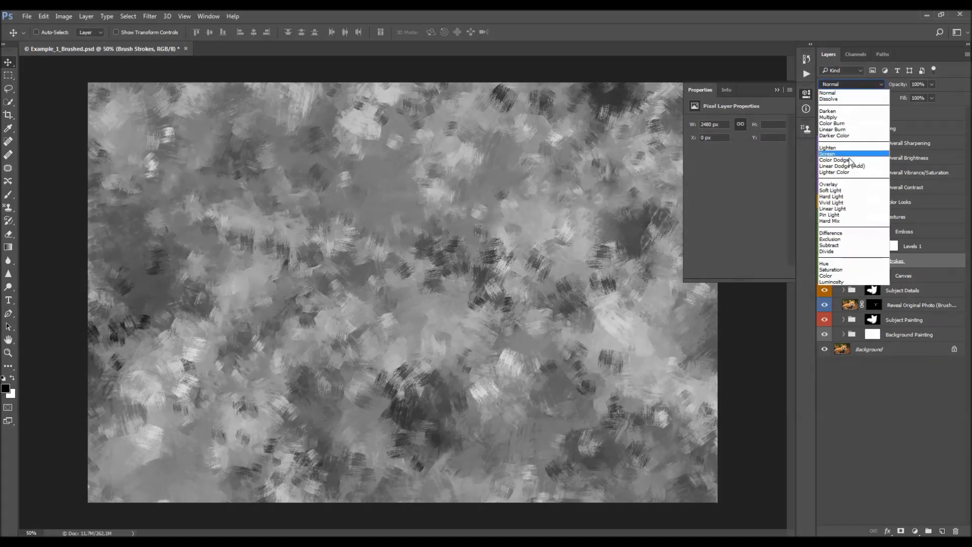
click(842, 190)
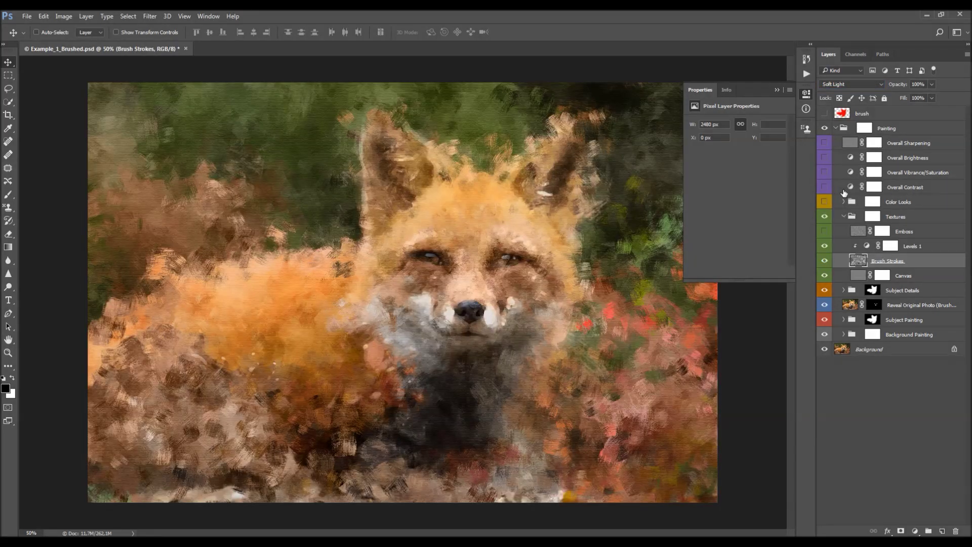
- Try stronger input levels on the clipped Levels layer, such as black 38 and midtone 0.67, and revert them
click(867, 247)
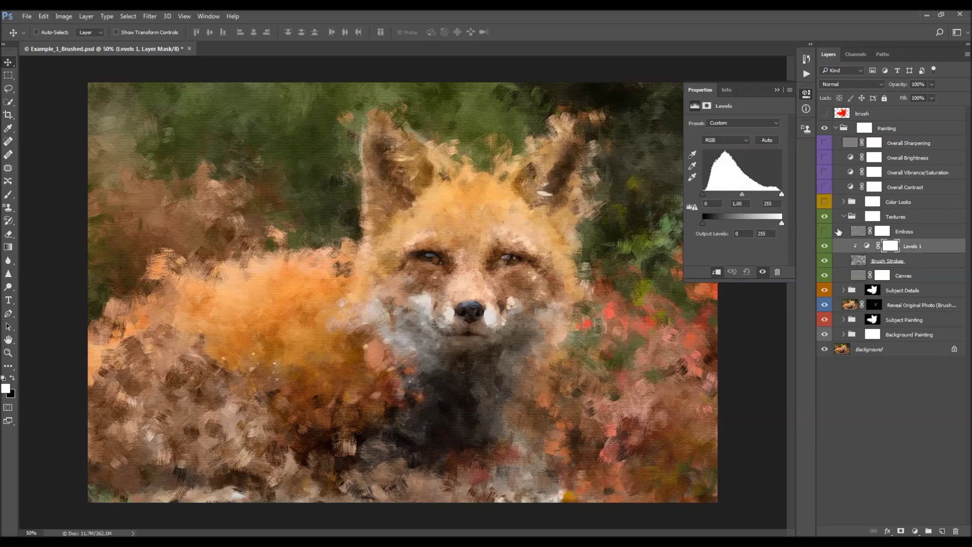
drag(742, 194, 725, 198)
click(747, 271)
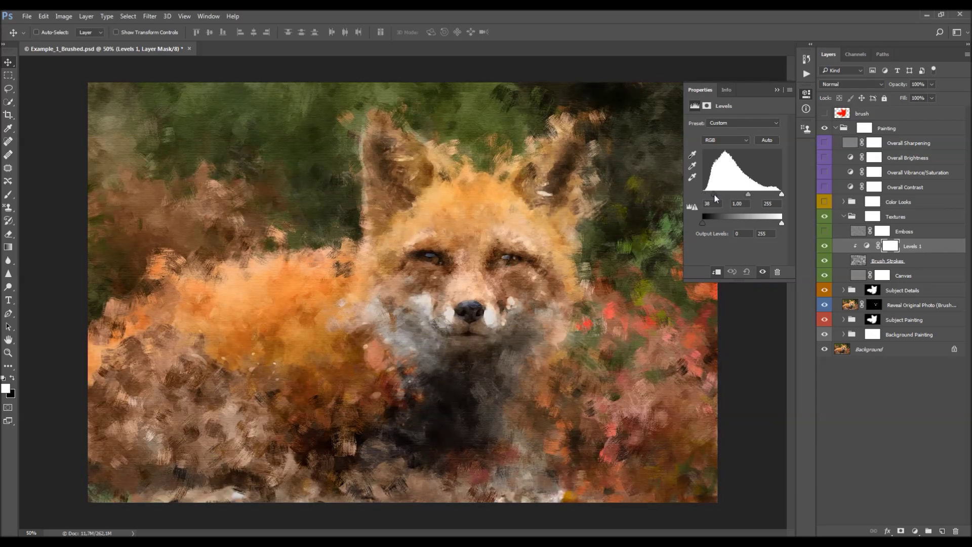
drag(714, 195, 692, 198)
drag(782, 197, 753, 197)
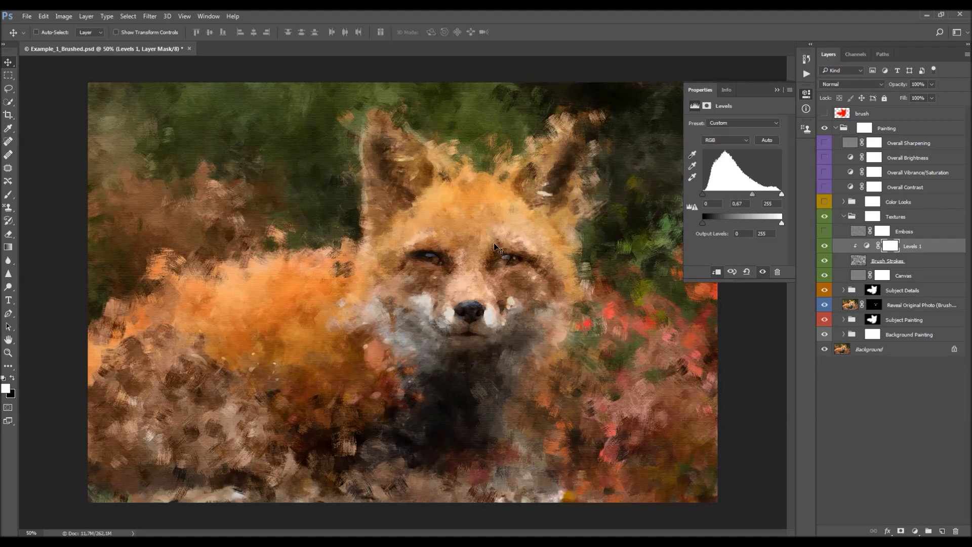
key(ctrl+z)
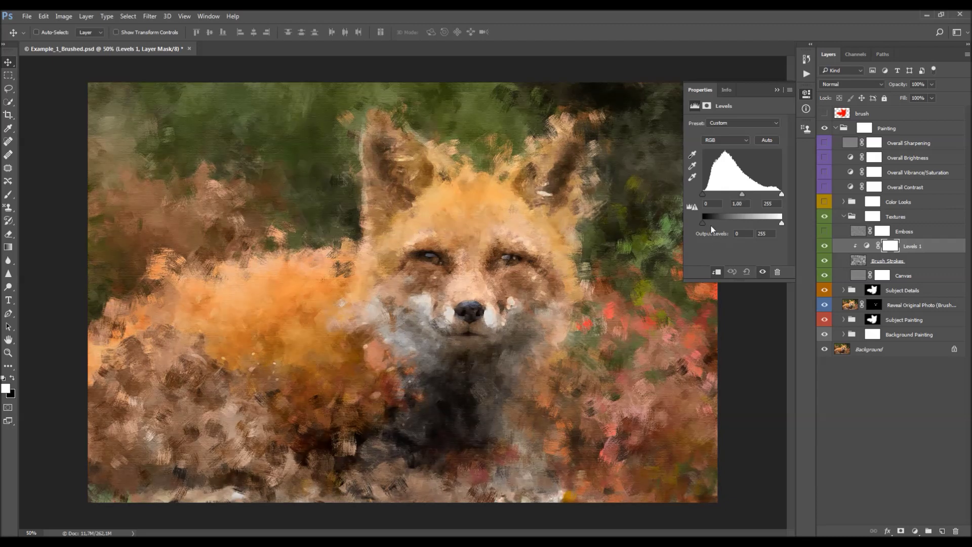
- Try out the black and white output levels of the clipped Levels layer
mouse_move(702, 223)
mouse_down()
mouse_move(721, 223)
mouse_move(703, 223)
mouse_up()
mouse_move(782, 223)
mouse_down()
mouse_move(757, 224)
mouse_move(798, 226)
mouse_up()
drag(780, 223, 773, 223)
drag(779, 224, 779, 223)
- Compare the image with the Levels 1 layer and the Brush Strokes layer each off and on
click(825, 246)
click(824, 246)
click(824, 246)
click(824, 246)
click(824, 260)
click(824, 260)
click(775, 90)
- Merge the Levels 1 adjustment and the Brush Strokes layer into one layer
click(912, 246)
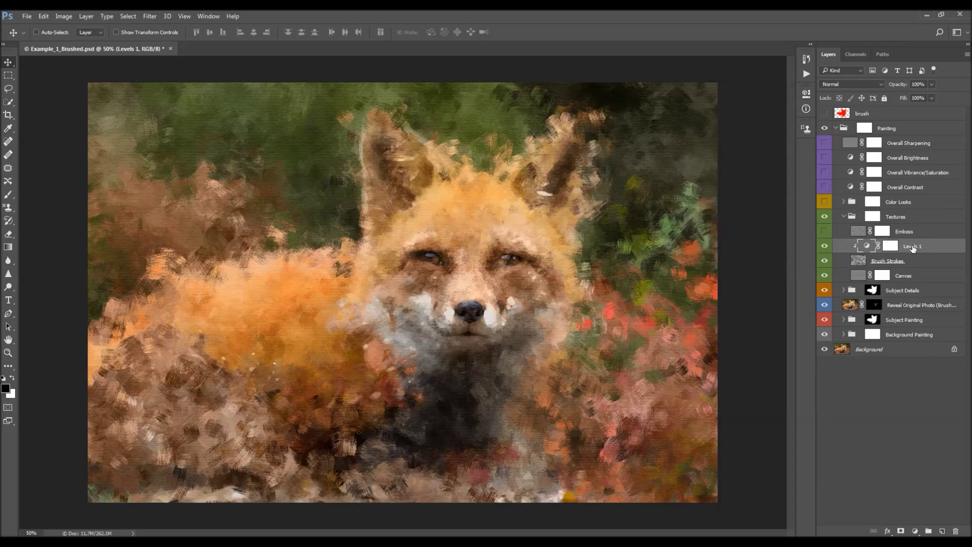
click(912, 261)
click(927, 250)
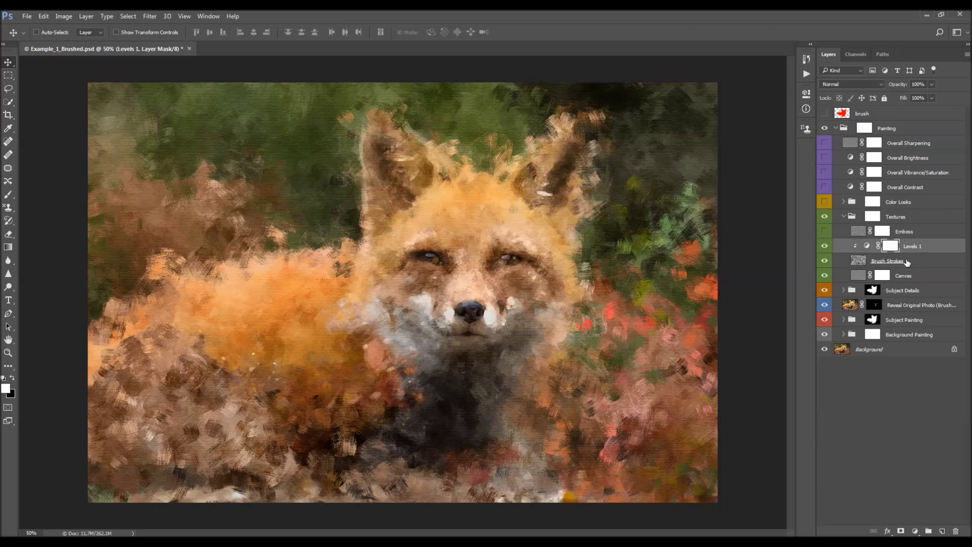
shift+click(914, 261)
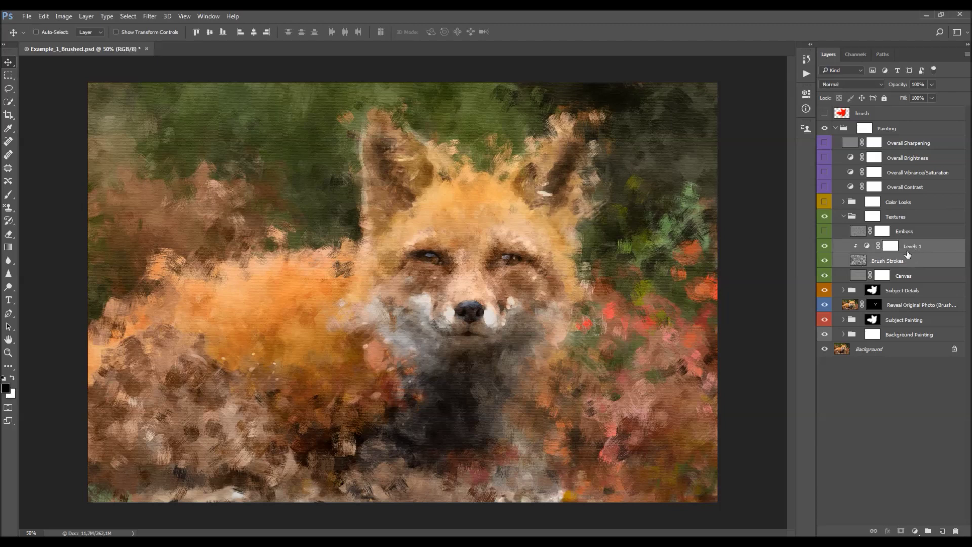
key(ctrl+e)
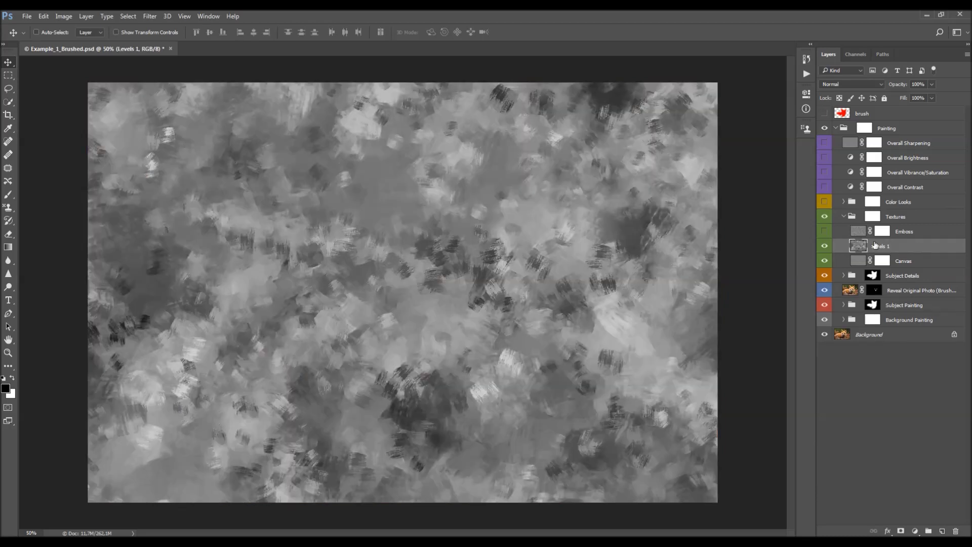
- Set the merged texture layer's blend mode to Soft Light and rename the layer Brush Strokes
click(841, 85)
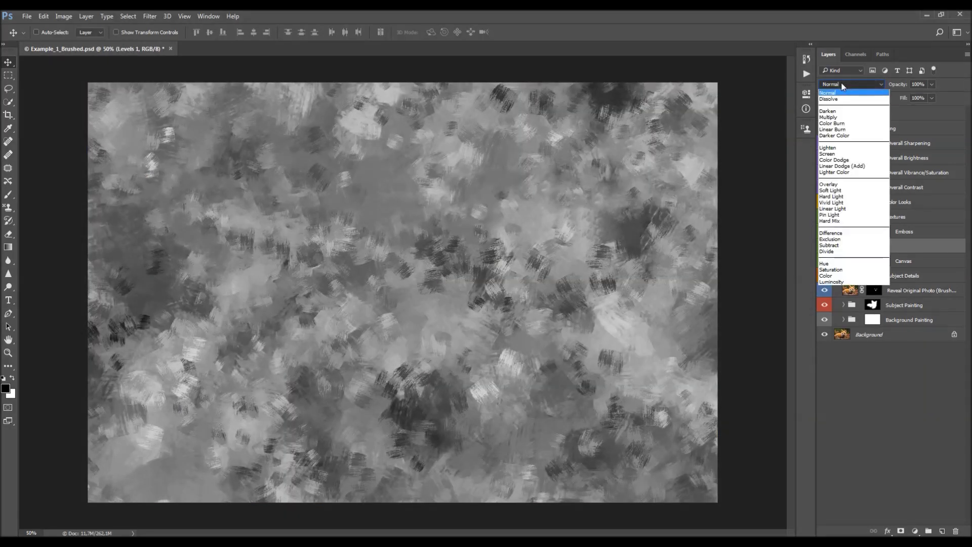
click(843, 191)
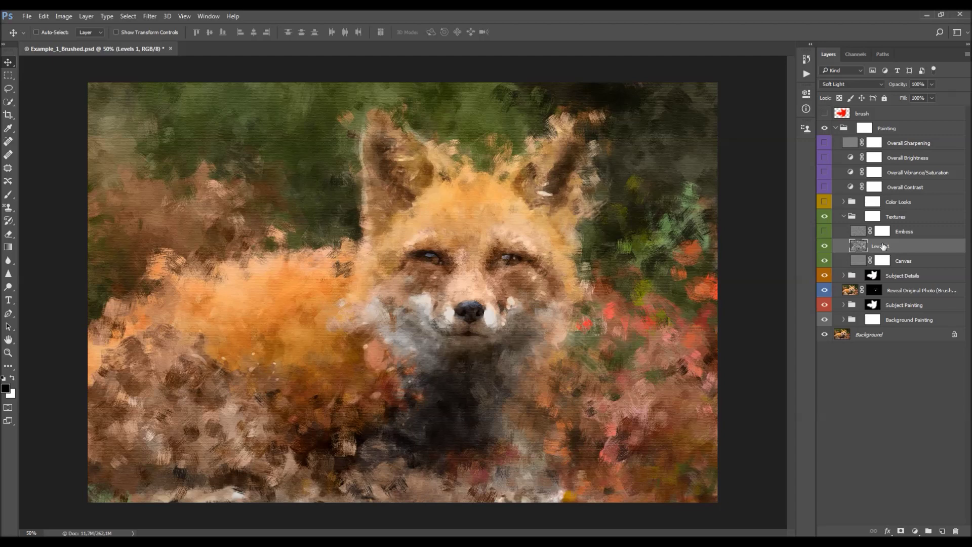
double_click(880, 246)
text(Brush Strokes)
key(Return)
- Look at the actions contained in the Painting action set, including the one that updates the emboss
click(807, 74)
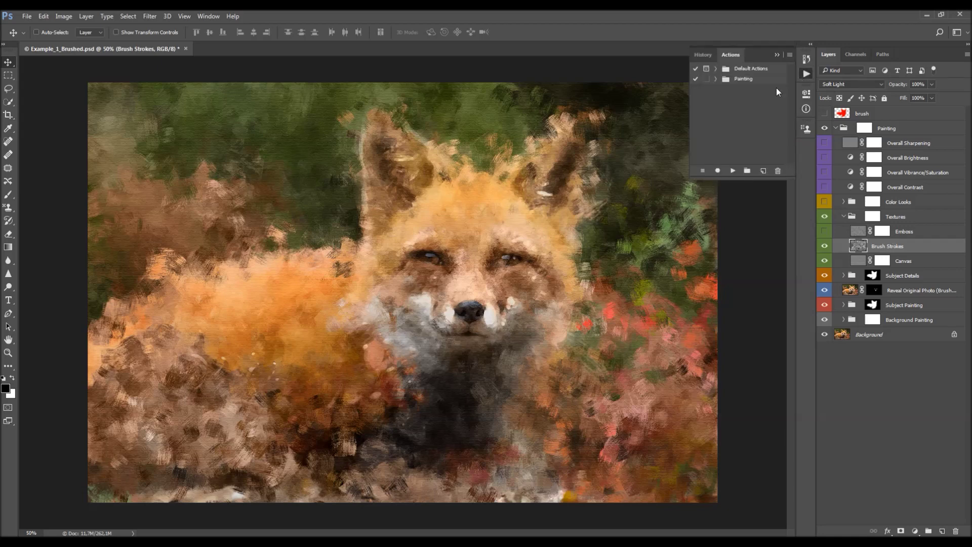
click(715, 79)
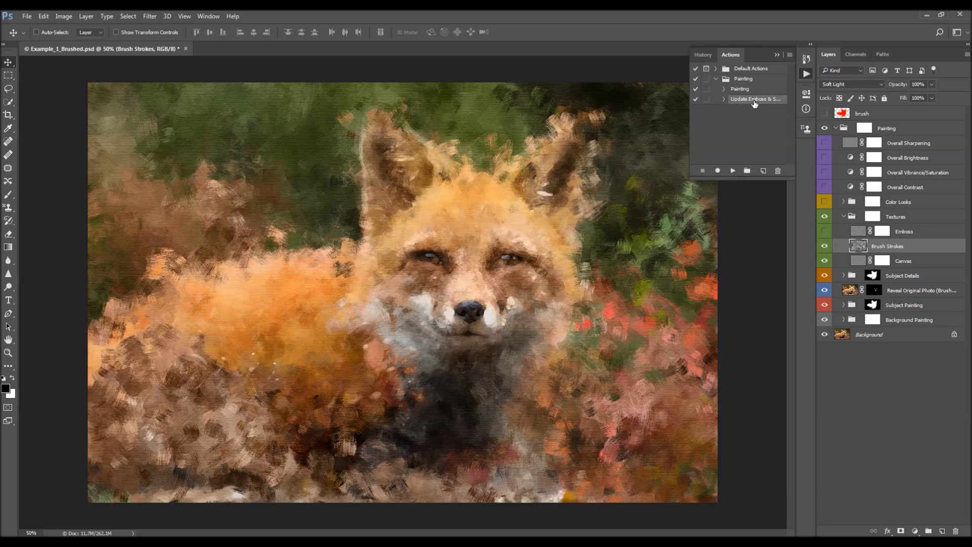
click(743, 89)
click(776, 55)
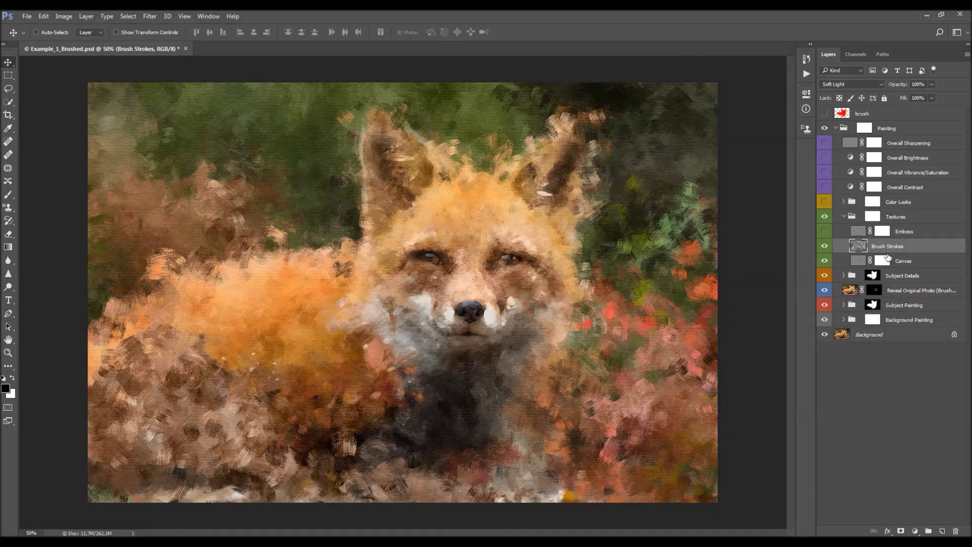
- Compare the image with the Emboss layer on and off, and view the Painting action set again
click(916, 237)
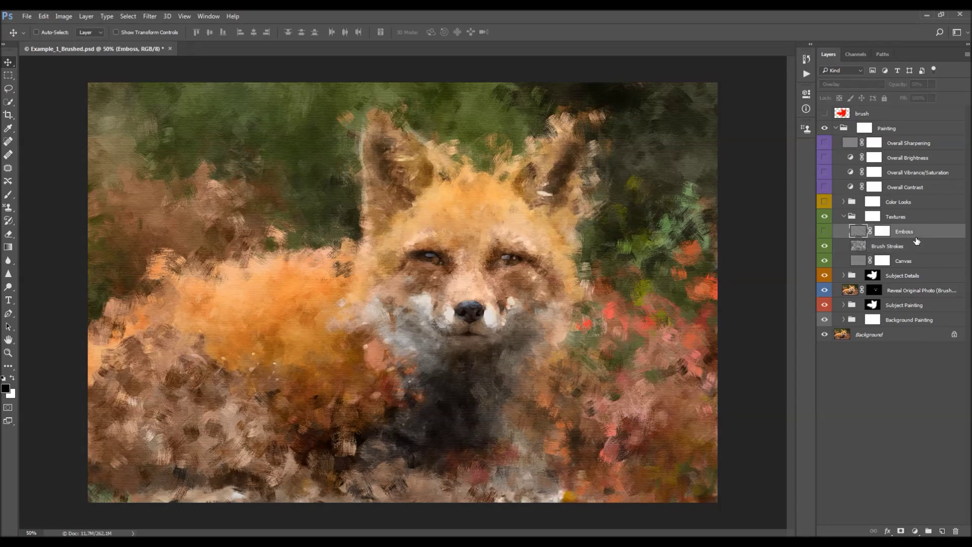
click(824, 231)
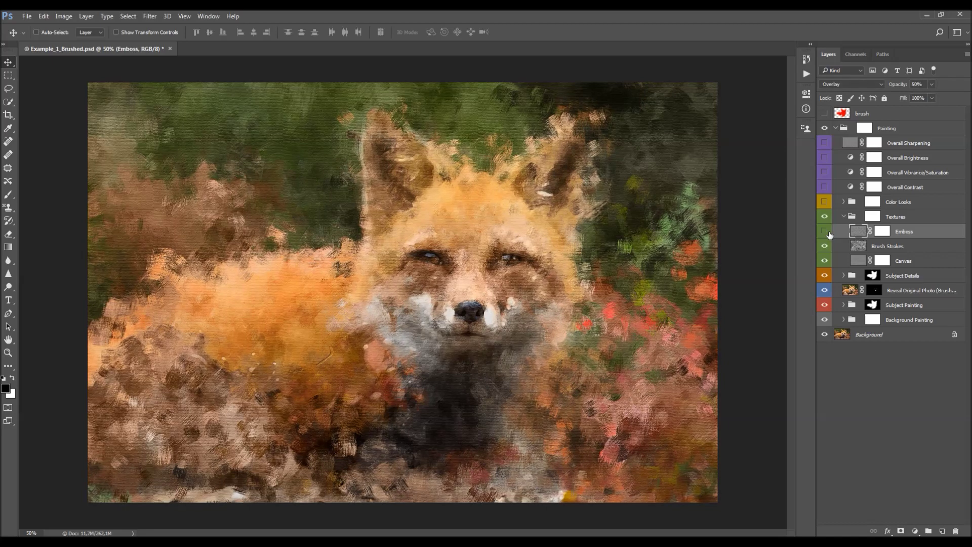
click(825, 232)
key(alt+bracketleft)
key(alt+bracketleft)
key(alt+bracketleft)
key(alt+bracketleft)
key(alt+bracketleft)
key(alt+bracketright)
key(alt+bracketright)
key(alt+bracketright)
click(914, 231)
click(824, 233)
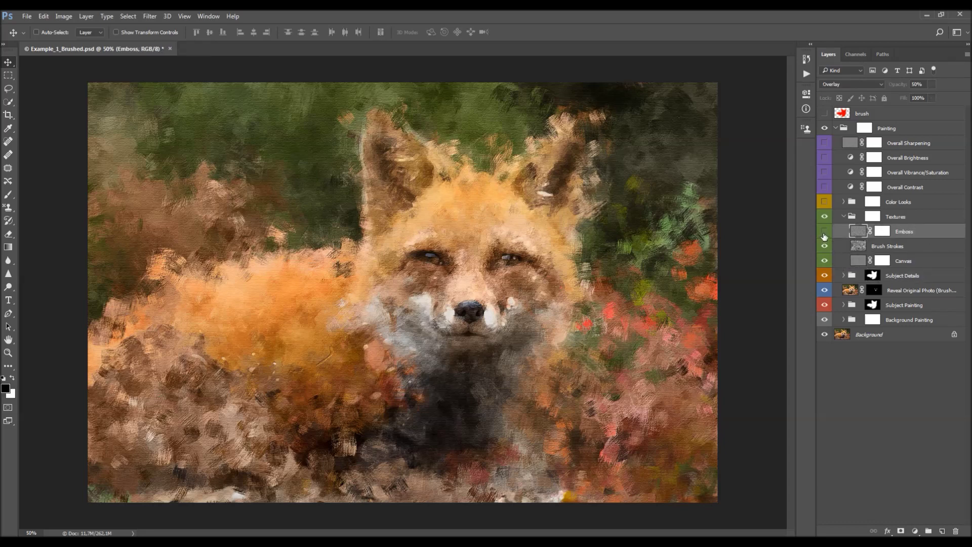
click(807, 74)
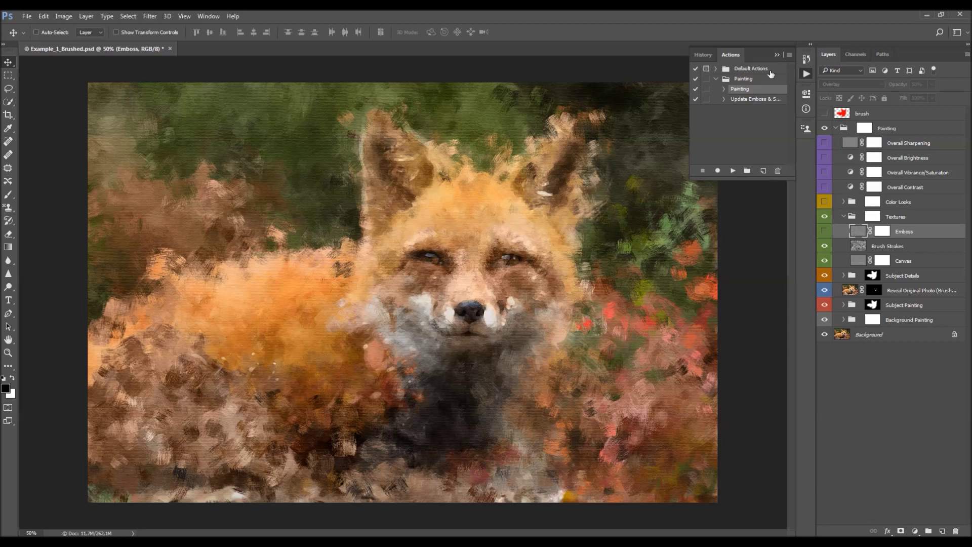
click(776, 55)
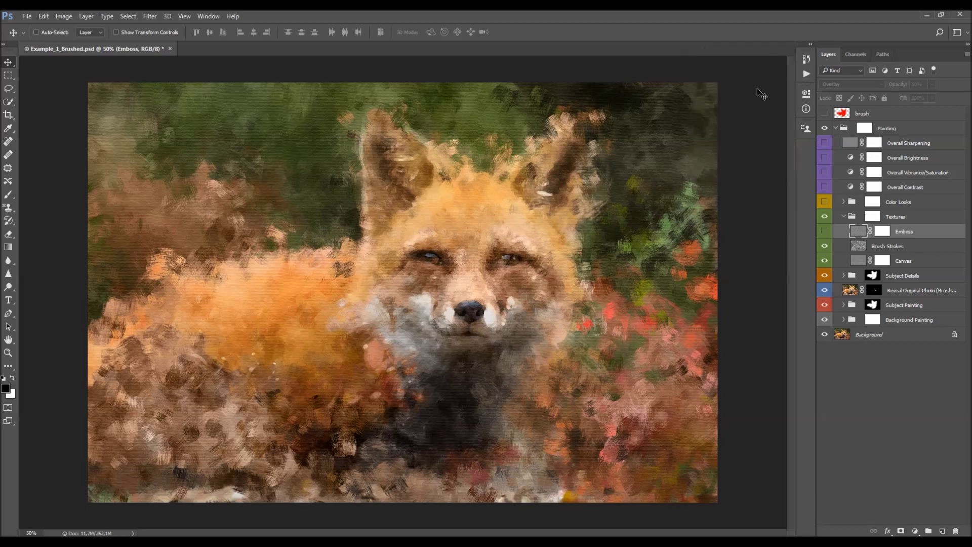
- Collapse the Textures group, make the Color Looks group visible and expand it to view its layers
click(843, 216)
click(888, 201)
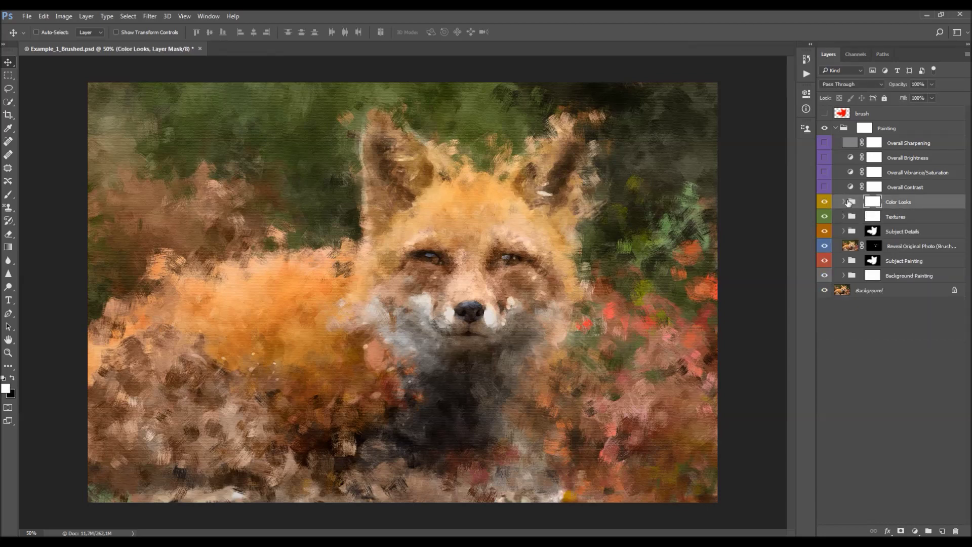
click(843, 201)
scroll(907, 248, down, 4)
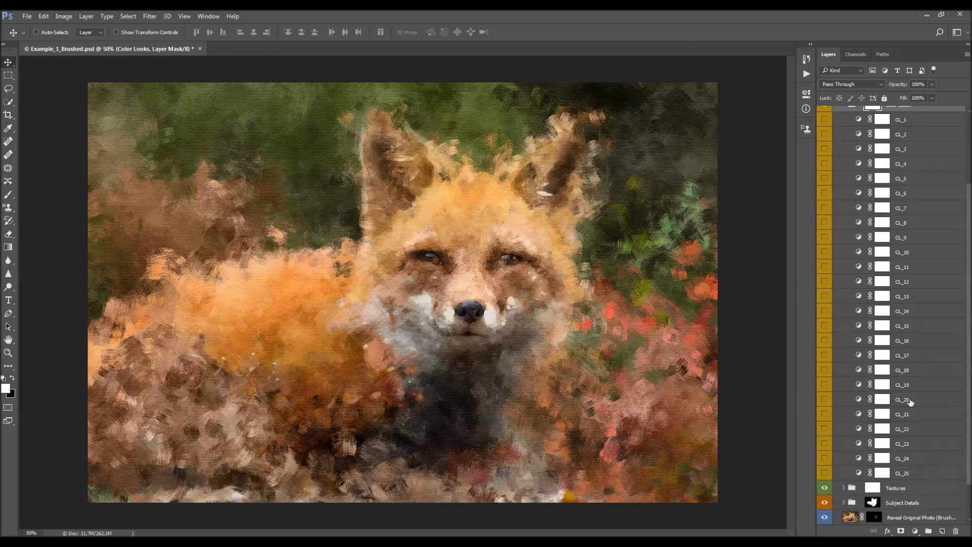
scroll(906, 400, up, 4)
scroll(903, 254, up, 1)
- Preview the CL_2 and CL_9 color looks one at a time, hiding each again
click(911, 233)
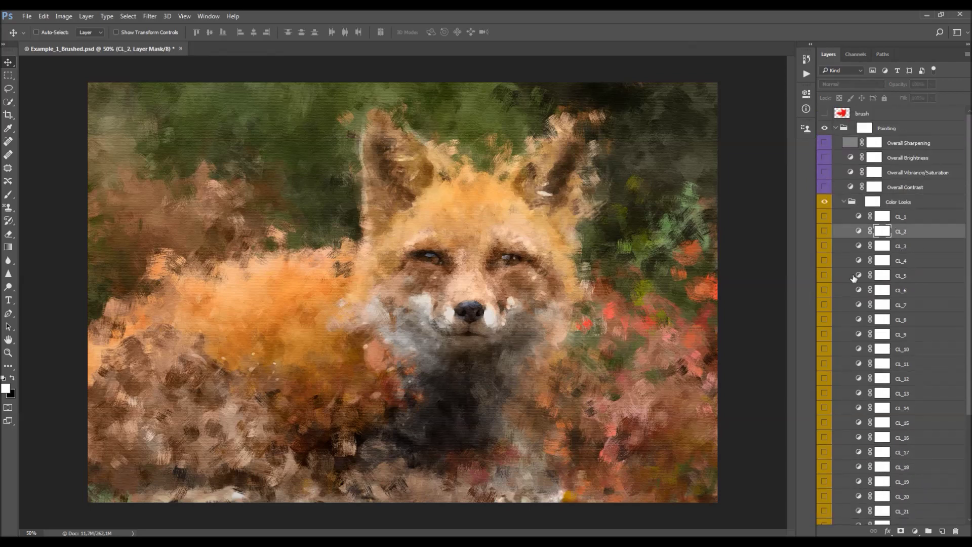
click(824, 232)
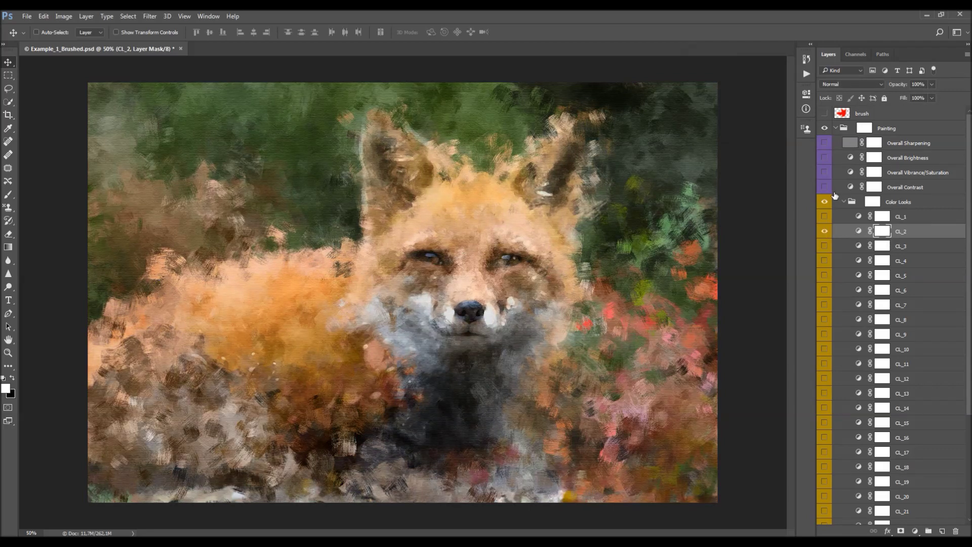
click(824, 231)
scroll(828, 243, down, 2)
click(835, 278)
click(824, 276)
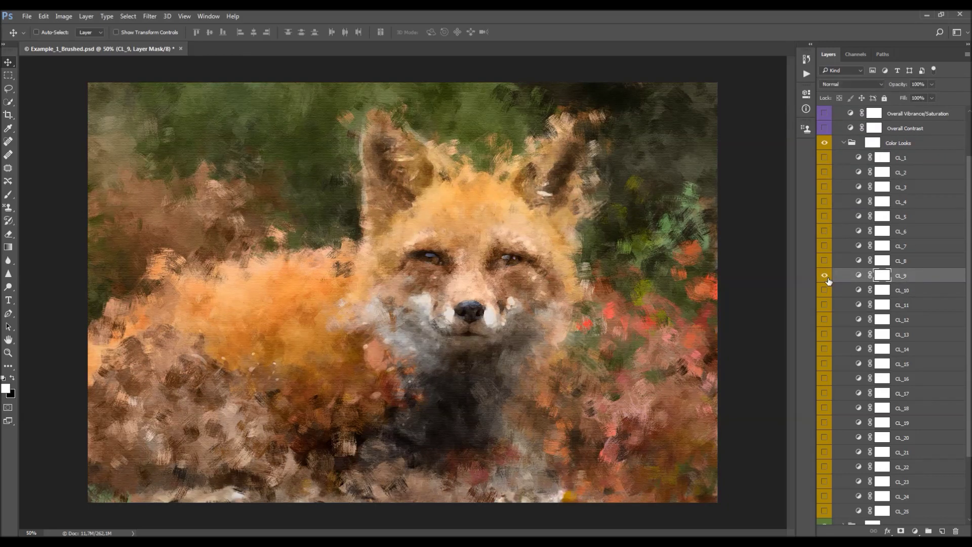
click(825, 276)
scroll(923, 274, up, 2)
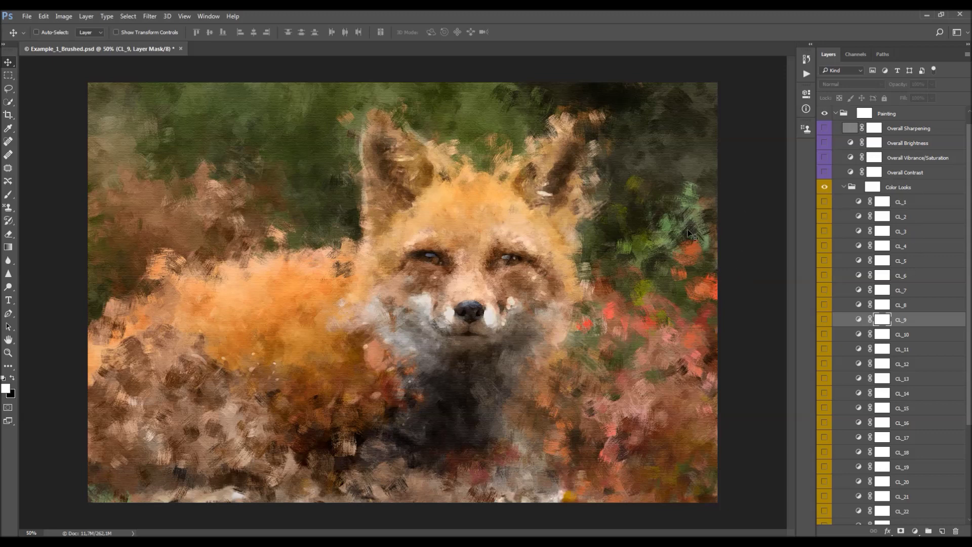
- Show the CL_1 color look and lower its opacity to 26%
click(919, 205)
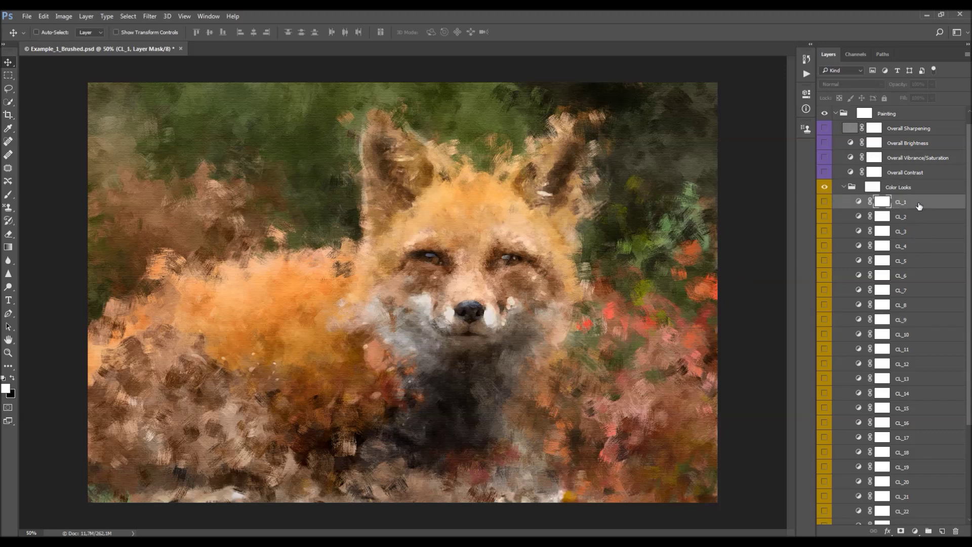
click(825, 201)
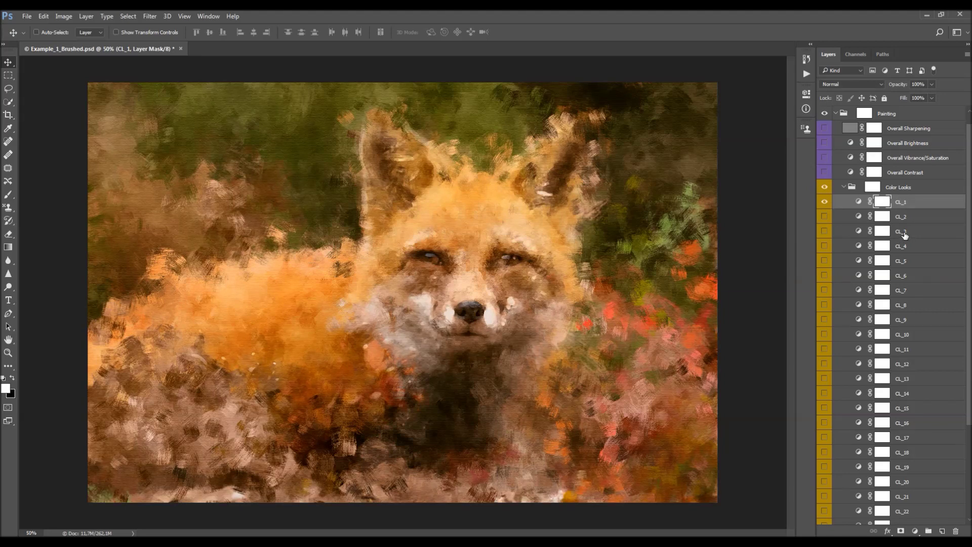
drag(899, 85, 753, 116)
scroll(895, 269, down, 4)
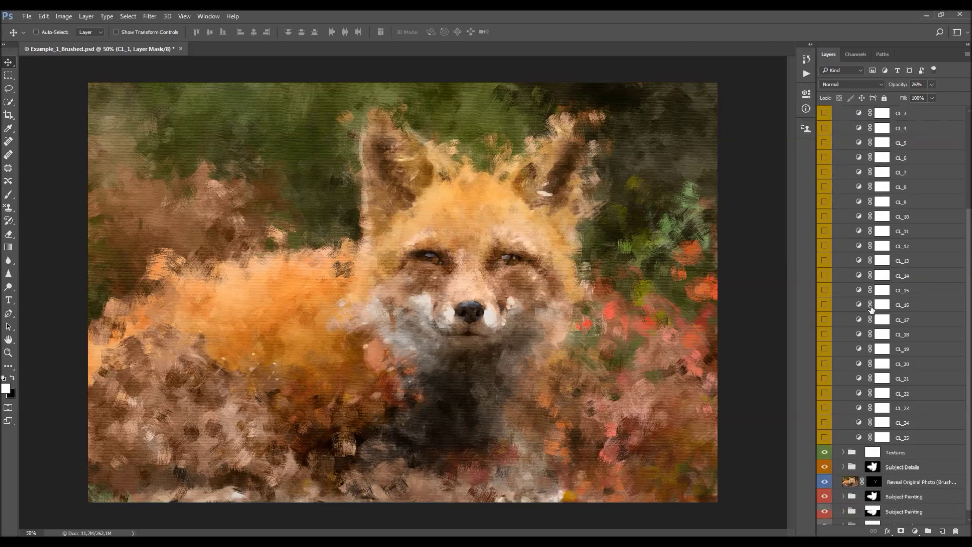
- Show the CL_20 color look and set its opacity to 51%
click(824, 363)
click(913, 364)
drag(899, 84, 726, 117)
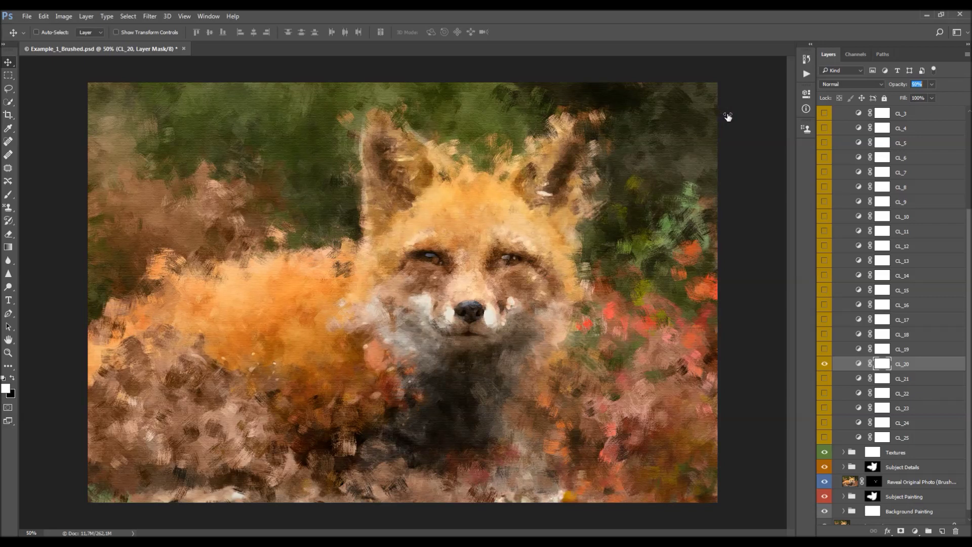
drag(727, 116, 730, 118)
scroll(902, 257, down, 1)
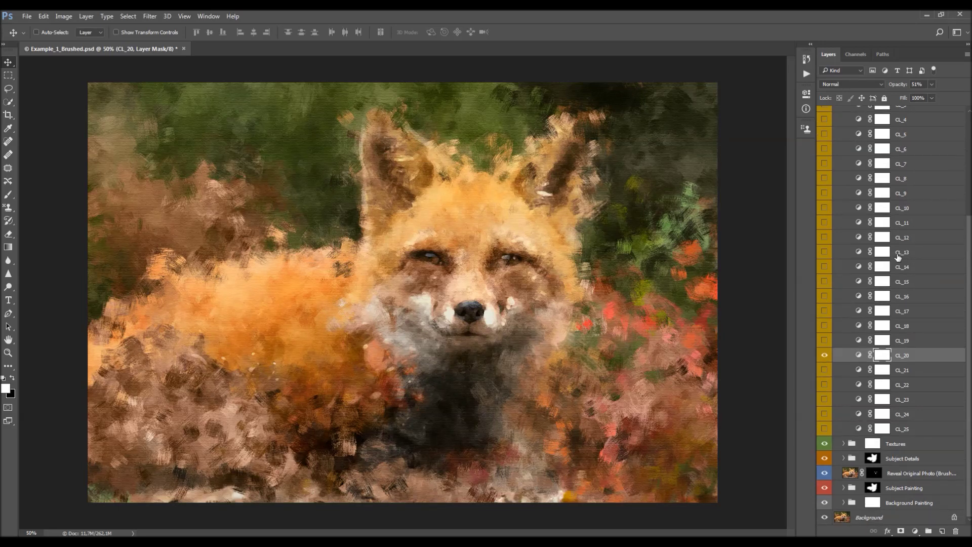
- Show the CL_25 color look at full opacity and collapse the Color Looks group
click(906, 431)
click(825, 429)
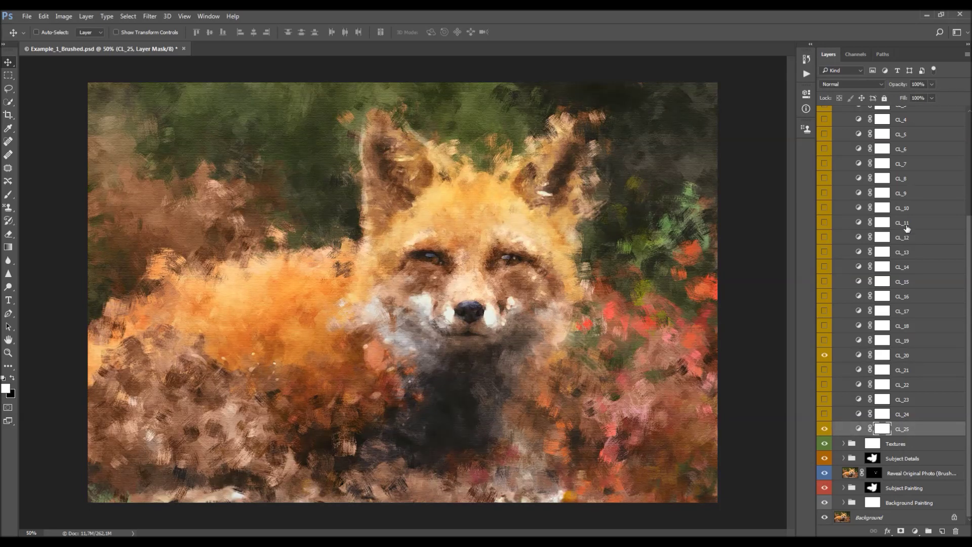
scroll(904, 226, up, 5)
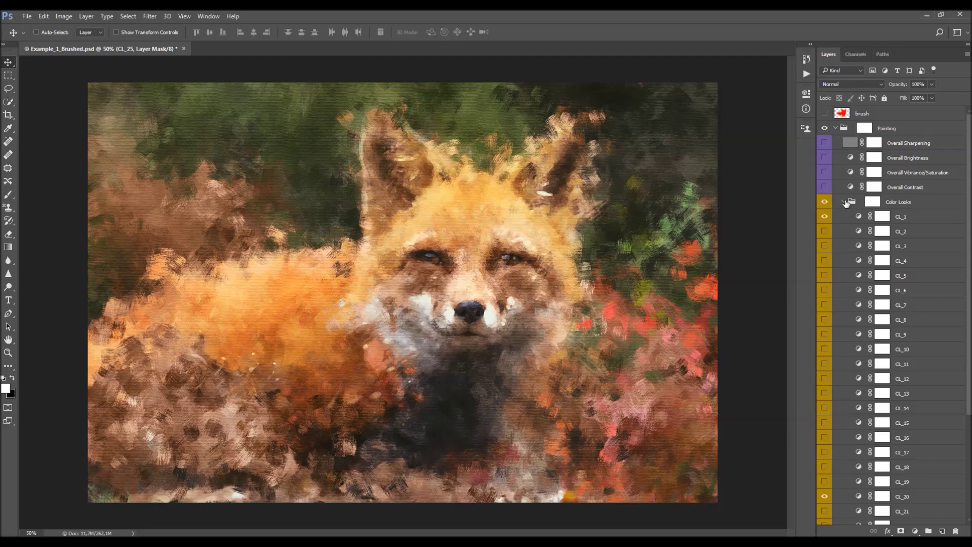
click(844, 202)
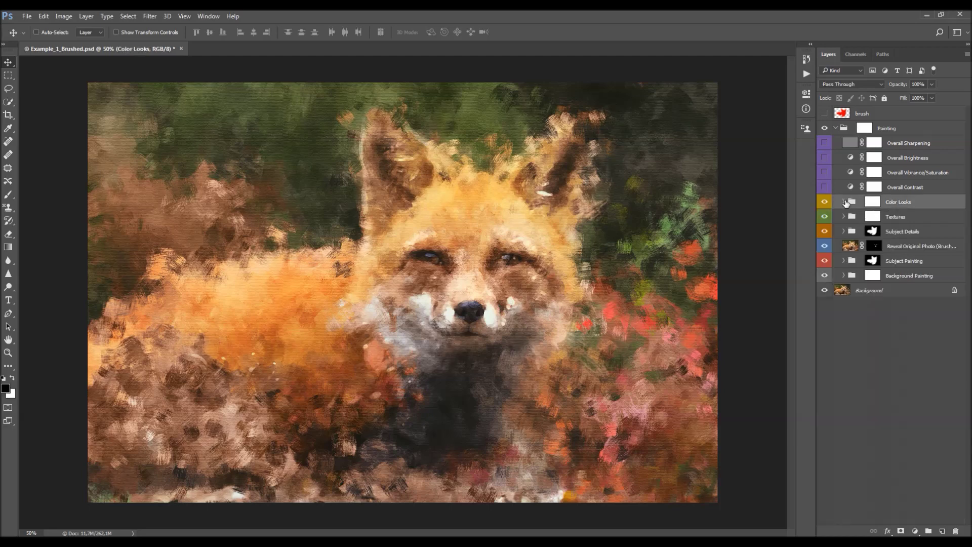
- Expand the Subject Painting and Background Painting groups and compare the image with Subject Painting off and on
click(843, 261)
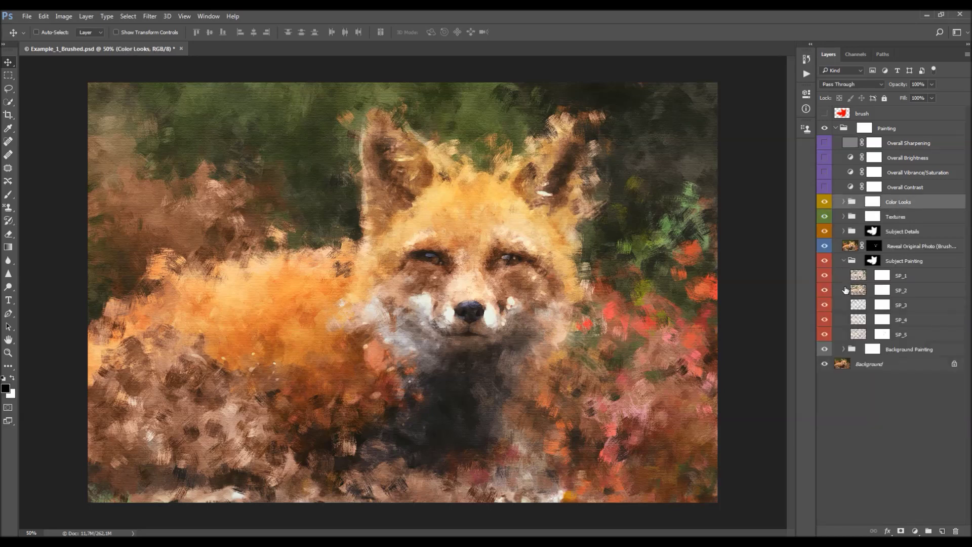
click(843, 349)
click(825, 262)
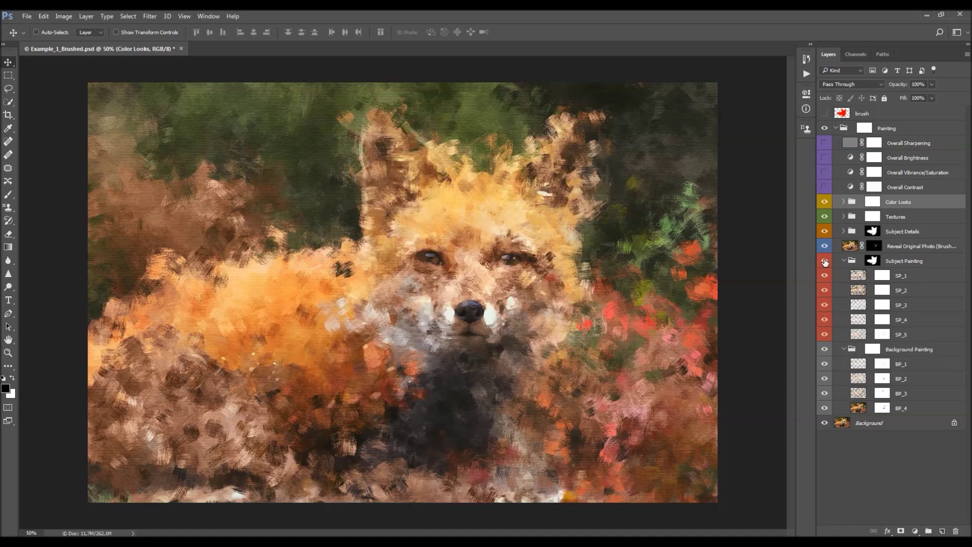
click(825, 261)
- Check what each Background Painting layer from BP_4 up to BP_1 contributes by hiding and showing it
click(825, 407)
click(825, 393)
click(825, 393)
click(825, 378)
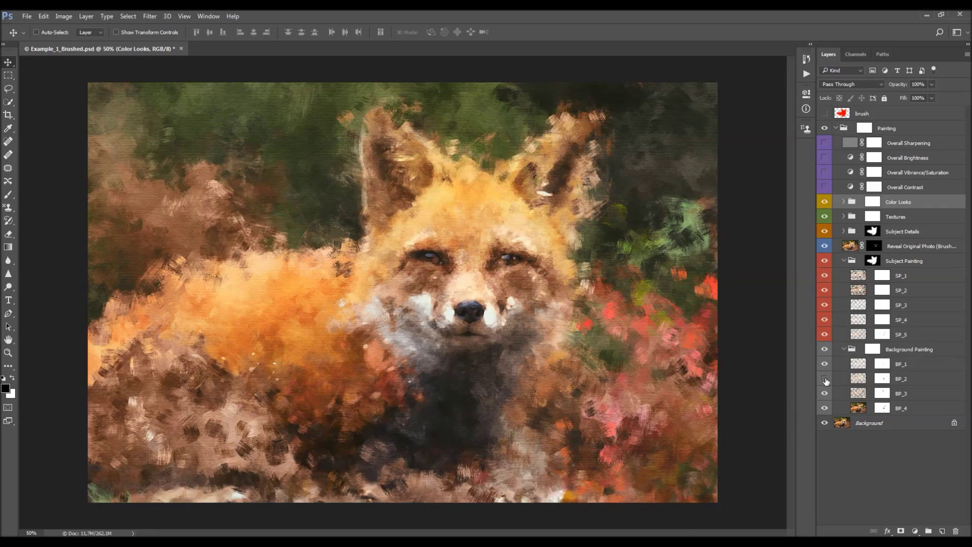
click(825, 364)
click(825, 364)
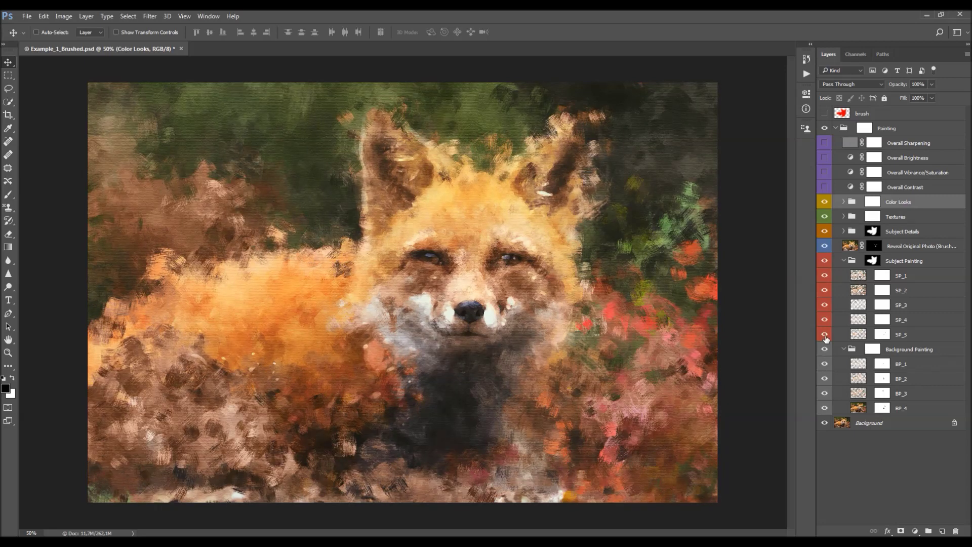
- Check what the individual SP layers and the whole Subject Painting group contribute by hiding and showing them
click(825, 320)
click(825, 320)
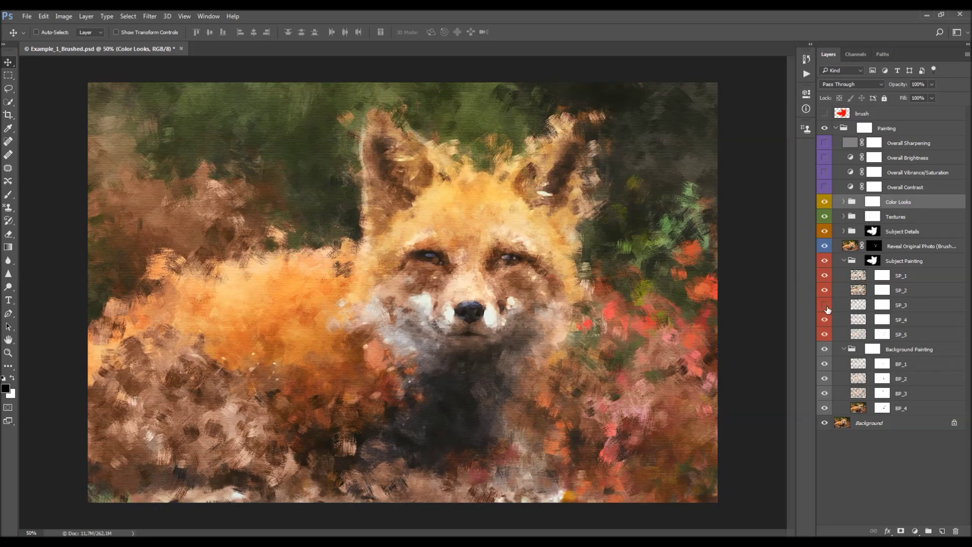
click(825, 291)
click(825, 290)
click(825, 276)
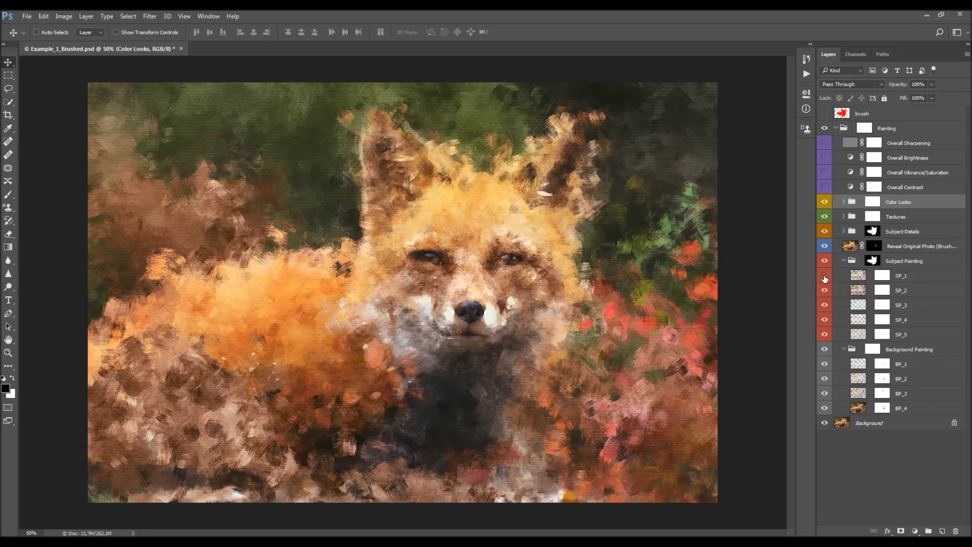
click(825, 276)
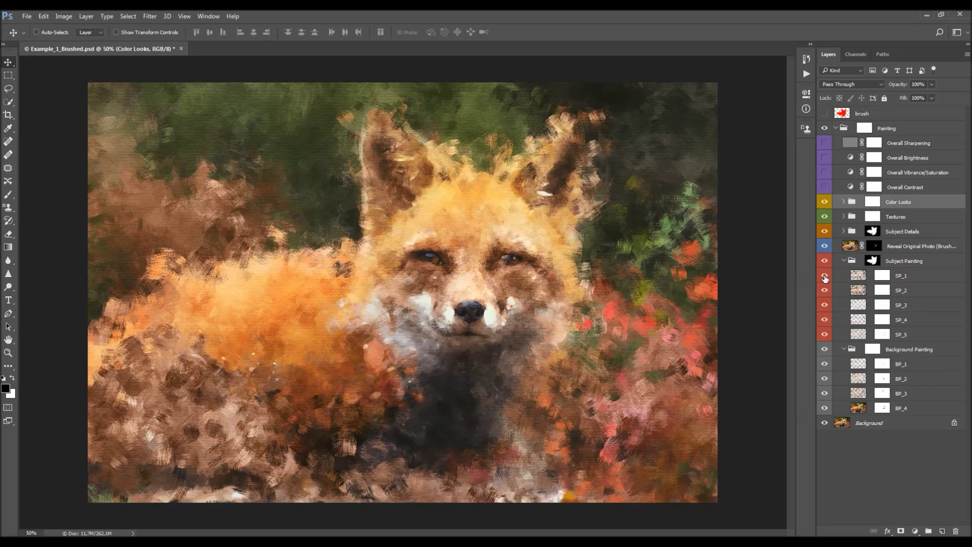
click(824, 261)
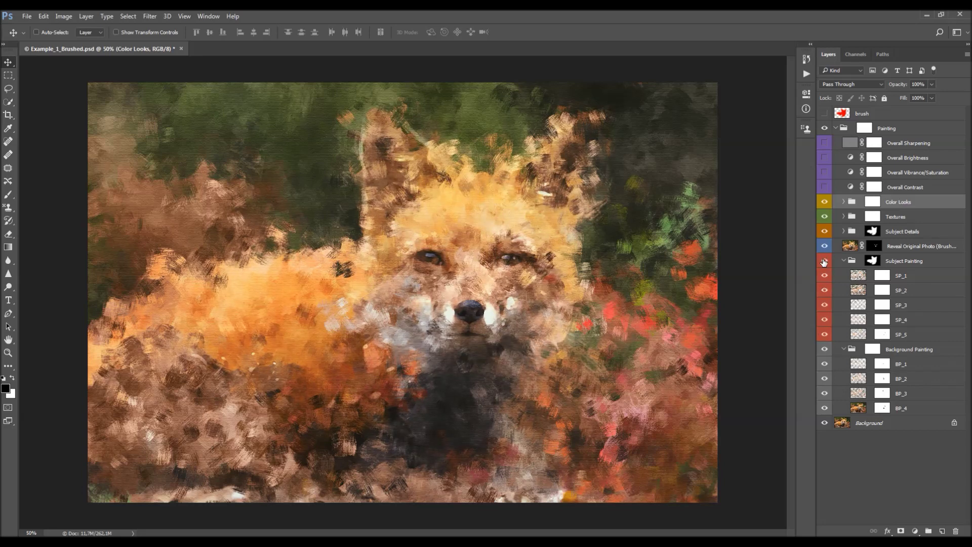
click(824, 261)
- Ready the mask of the Reveal Original Photo layer for painting with a white brush reduced to size 100
click(874, 246)
key(b)
key(x)
key(bracketleft)
key(bracketleft)
key(bracketleft)
key(bracketleft)
key(bracketleft)
key(bracketleft)
key(bracketleft)
key(bracketleft)
key(bracketleft)
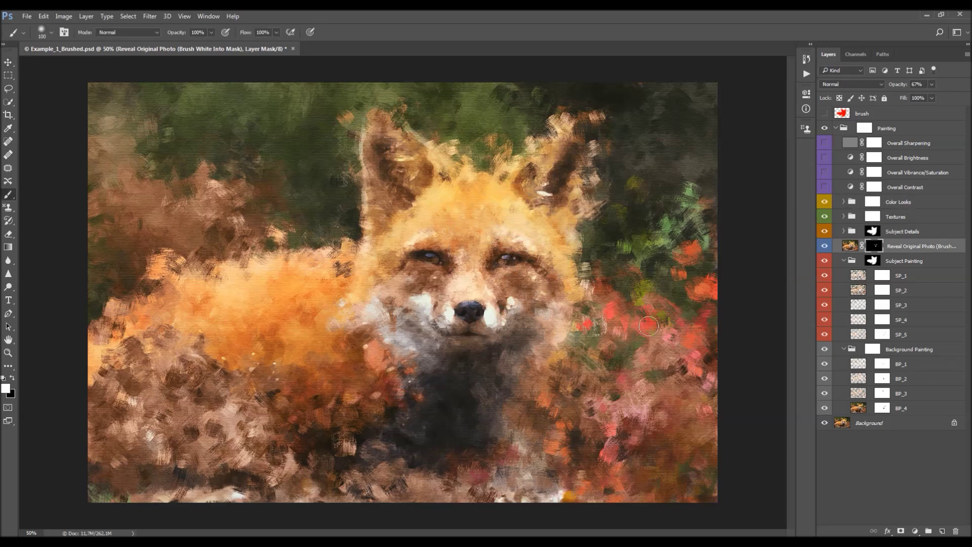
key(v)
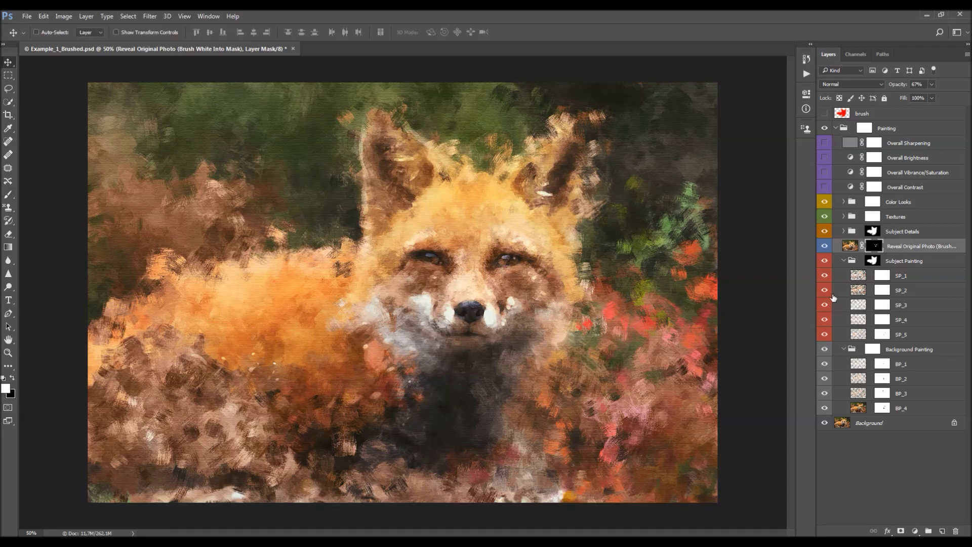
- Compare the image with the Subject Painting group hidden and shown, and select the Overall Contrast layer's mask
click(825, 261)
click(825, 262)
click(874, 187)
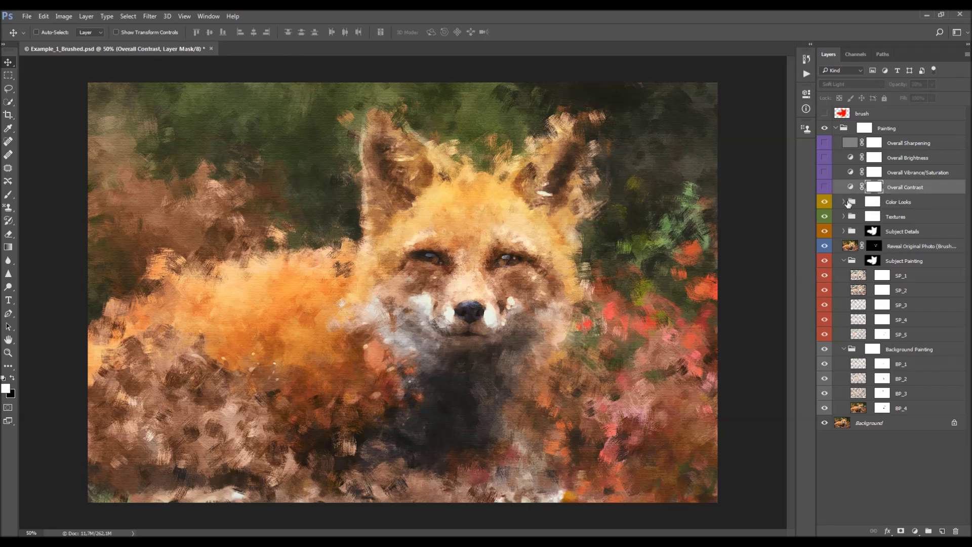
- Collapse the Subject and Background Painting groups, turn on the Overall Contrast layer at 32% opacity, and compare the image with and without it
click(843, 260)
click(843, 275)
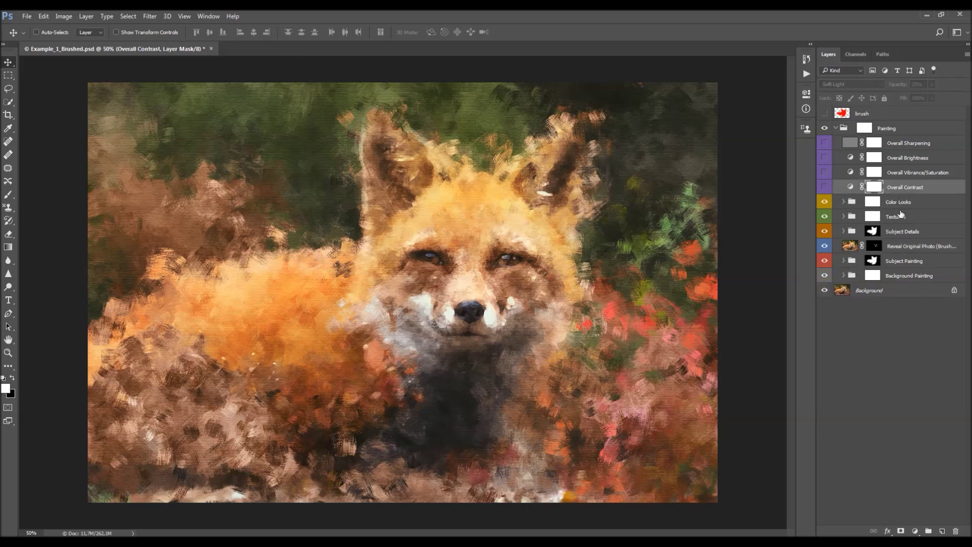
click(825, 187)
mouse_move(901, 87)
mouse_down()
mouse_move(967, 161)
mouse_move(726, 181)
mouse_move(742, 181)
mouse_up()
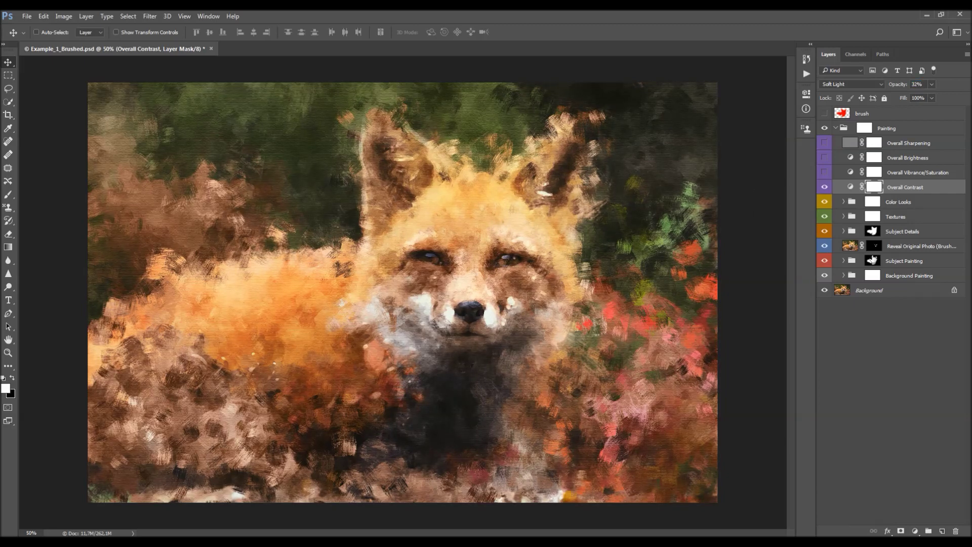
click(825, 188)
click(825, 187)
- Turn on the Overall Vibrance/Saturation layer and set its vibrance to +27 and saturation to +14
click(825, 173)
click(904, 175)
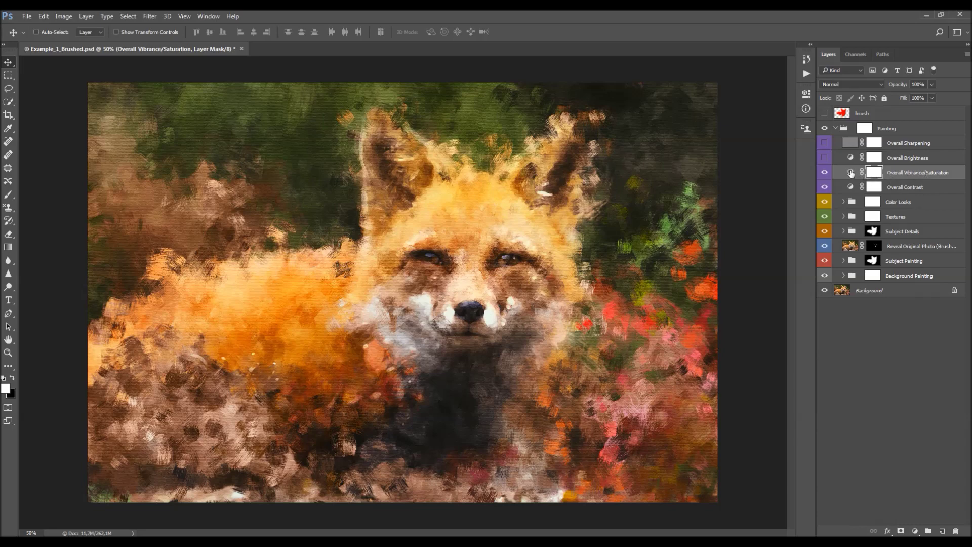
double_click(851, 174)
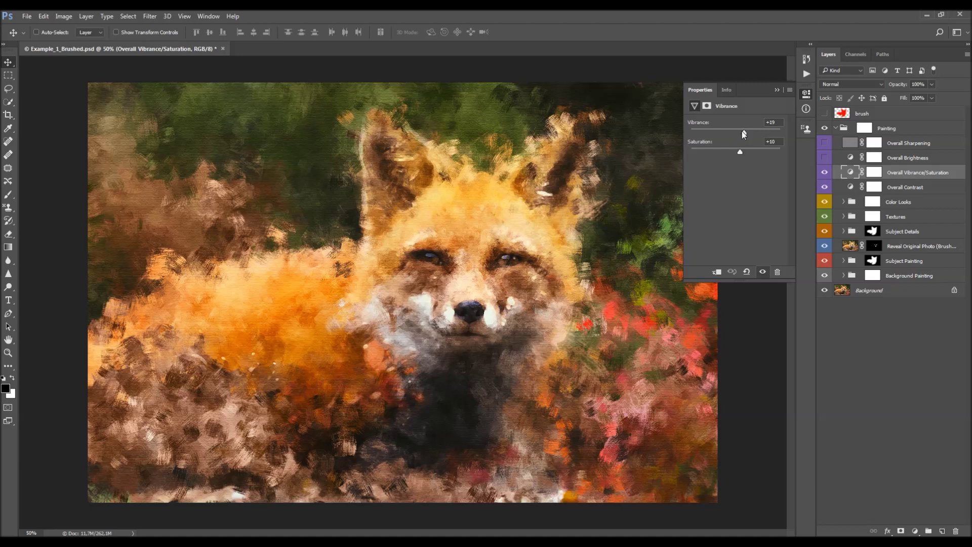
drag(746, 131, 748, 130)
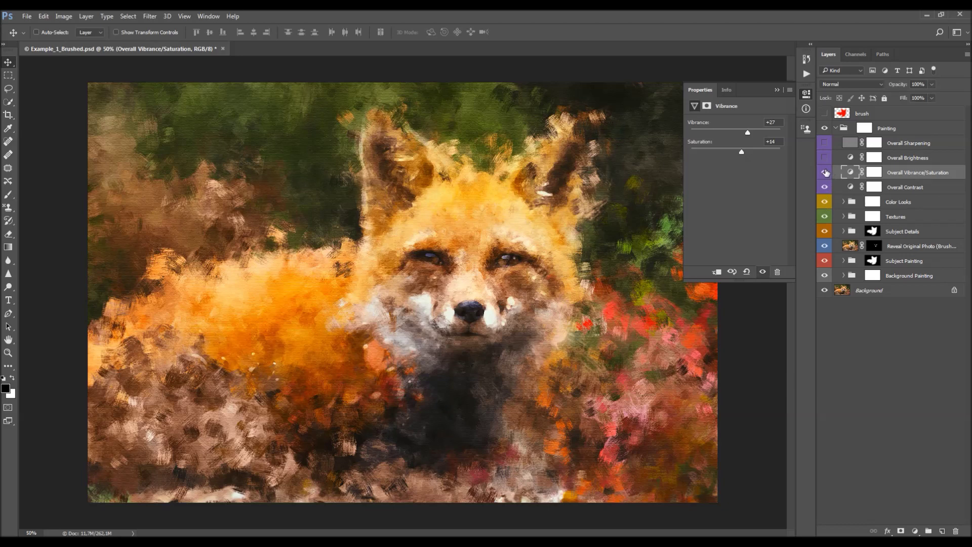
- Turn on the Overall Brightness layer, try out its Levels sliders, and compare the image with the layer hidden and shown
click(923, 158)
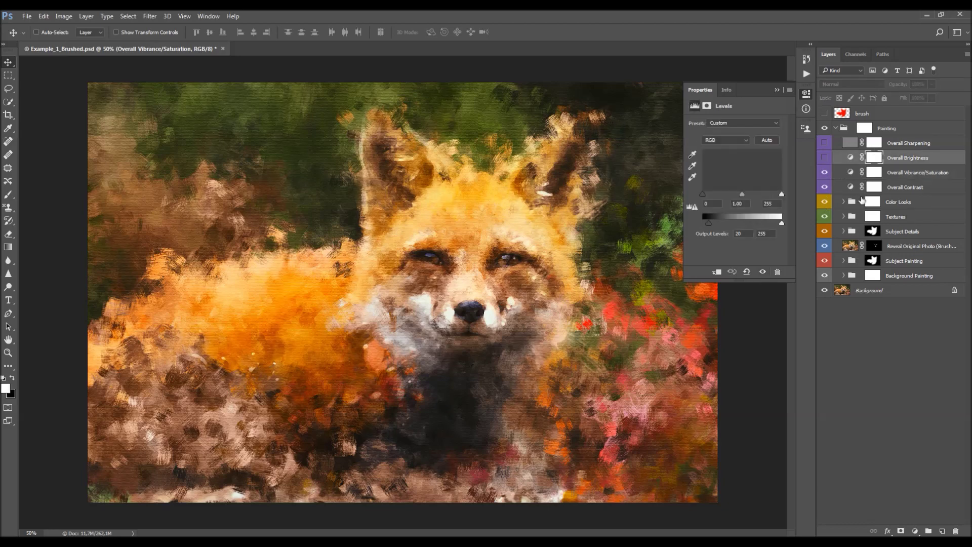
click(825, 158)
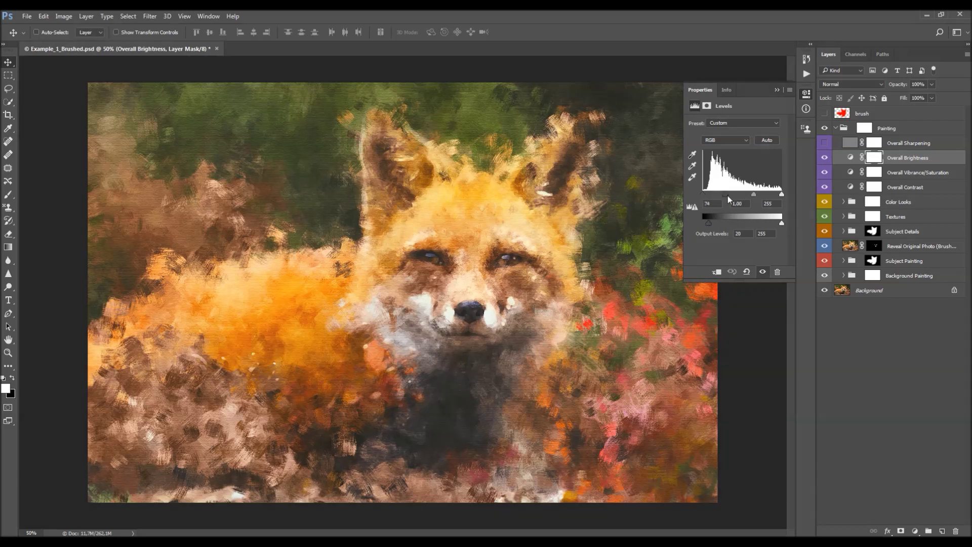
drag(781, 195, 783, 195)
click(824, 157)
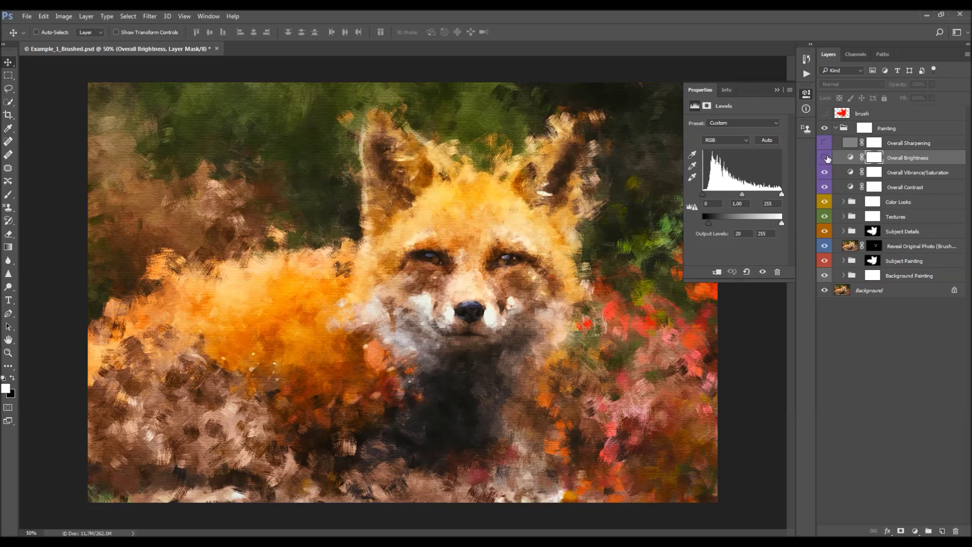
click(824, 157)
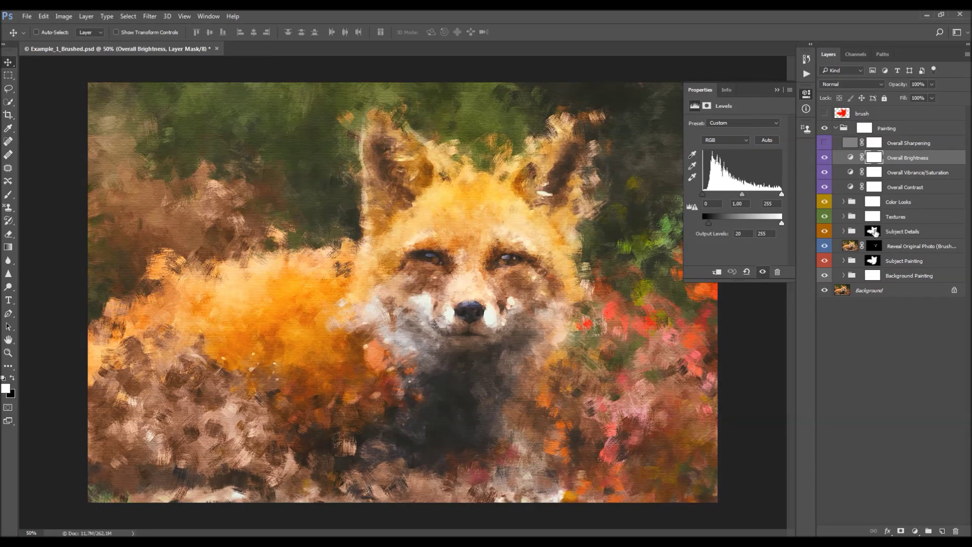
- Turn on the Overall Sharpening layer and compare the image with it hidden and shown
click(903, 143)
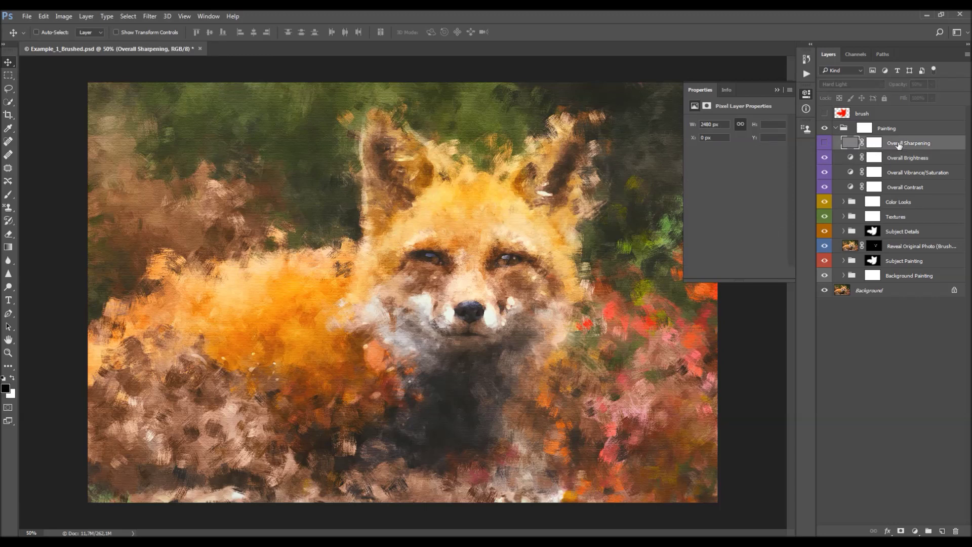
click(824, 143)
click(777, 90)
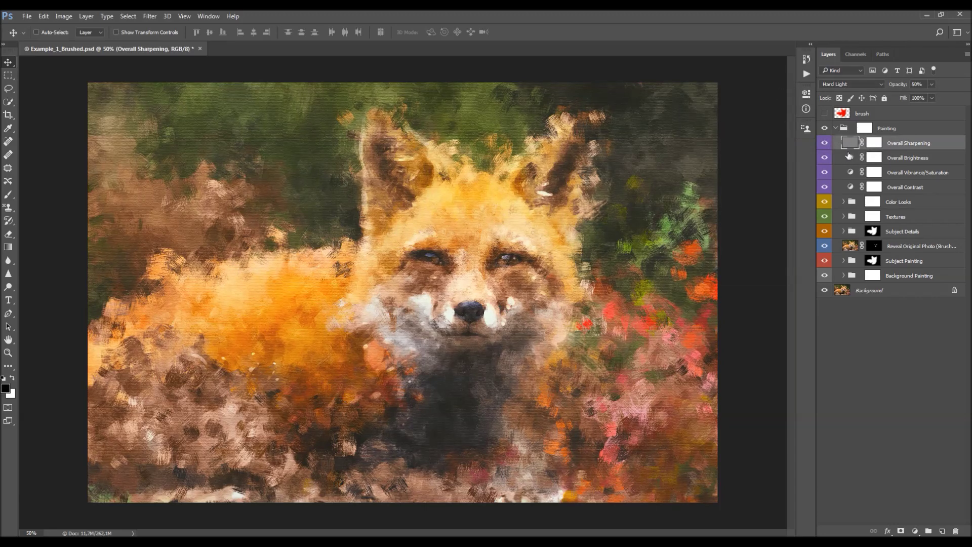
click(824, 143)
click(824, 143)
- Expand the Textures group and look over the Emboss layer and the Overall Sharpening layer
click(844, 217)
click(920, 233)
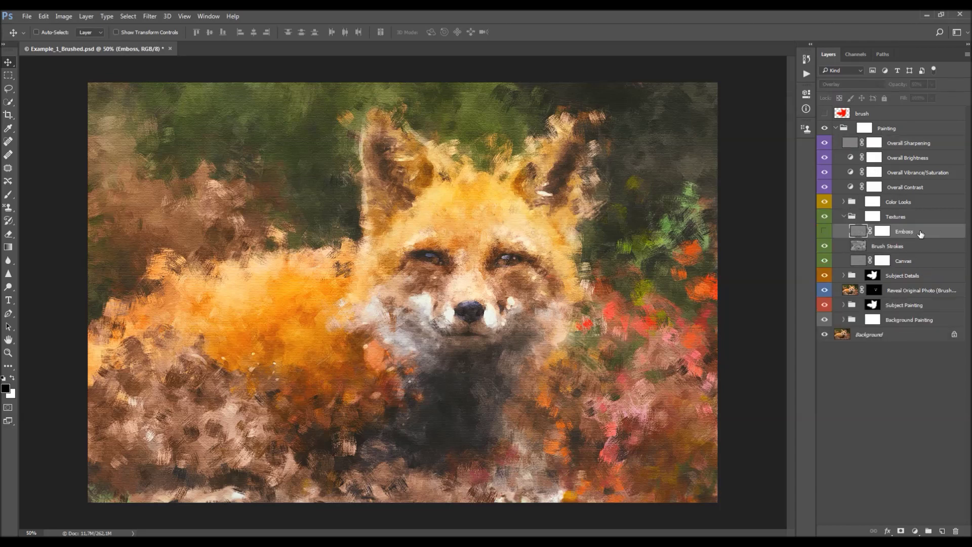
click(825, 234)
click(904, 147)
click(901, 233)
click(904, 144)
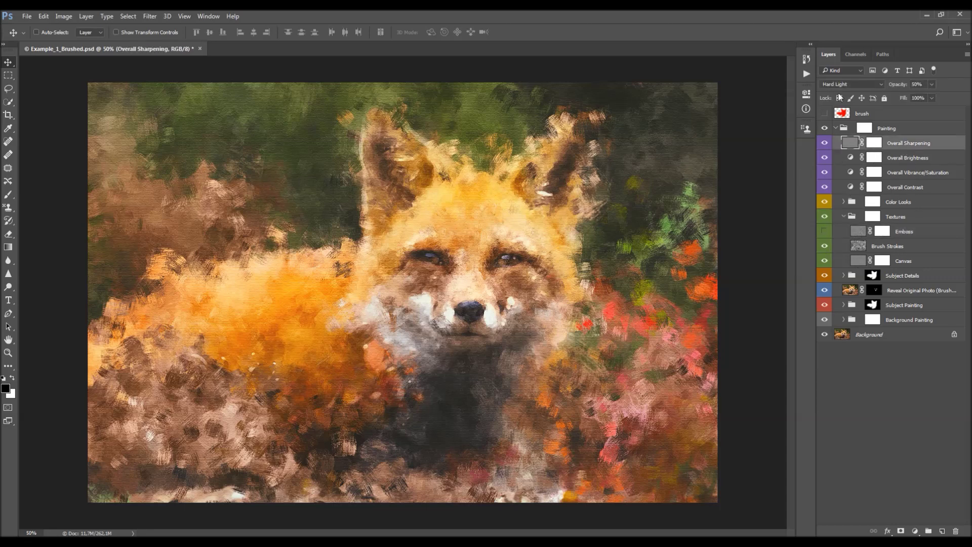
- Run the Update Emboss & Sharpening action from the Painting set
click(806, 74)
click(736, 100)
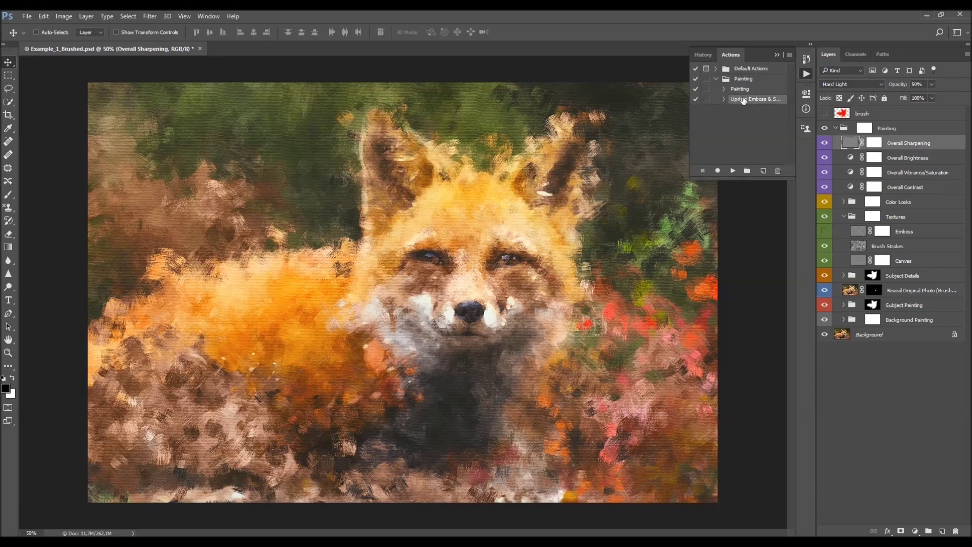
drag(690, 175, 653, 227)
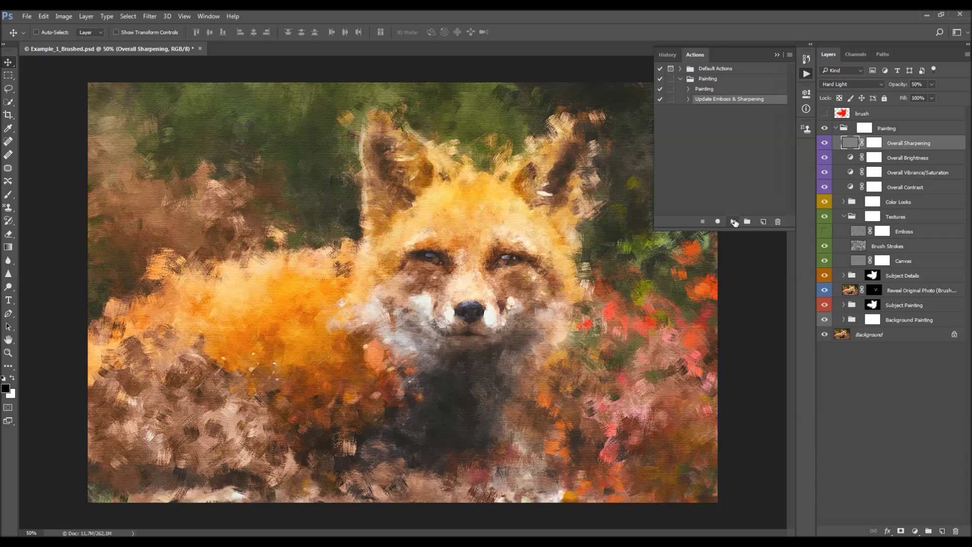
click(733, 221)
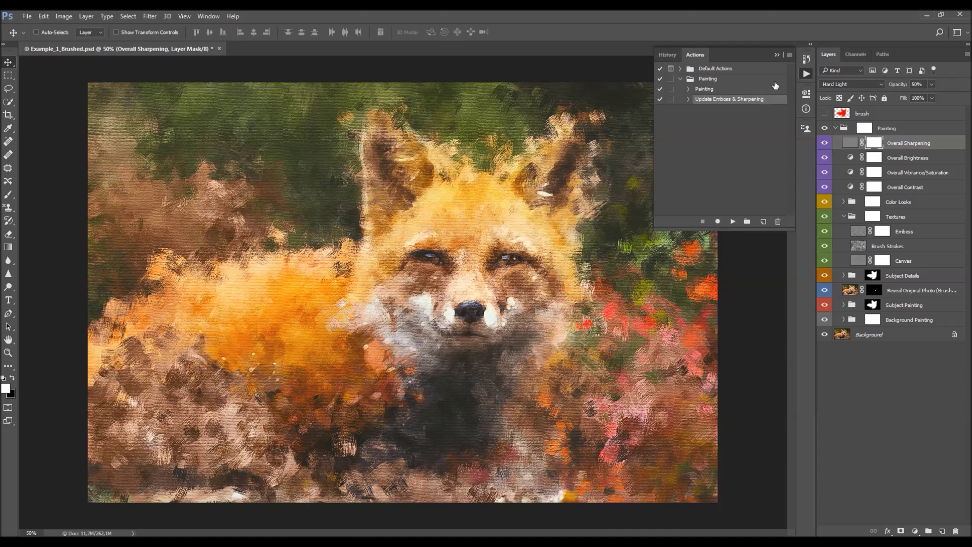
click(777, 55)
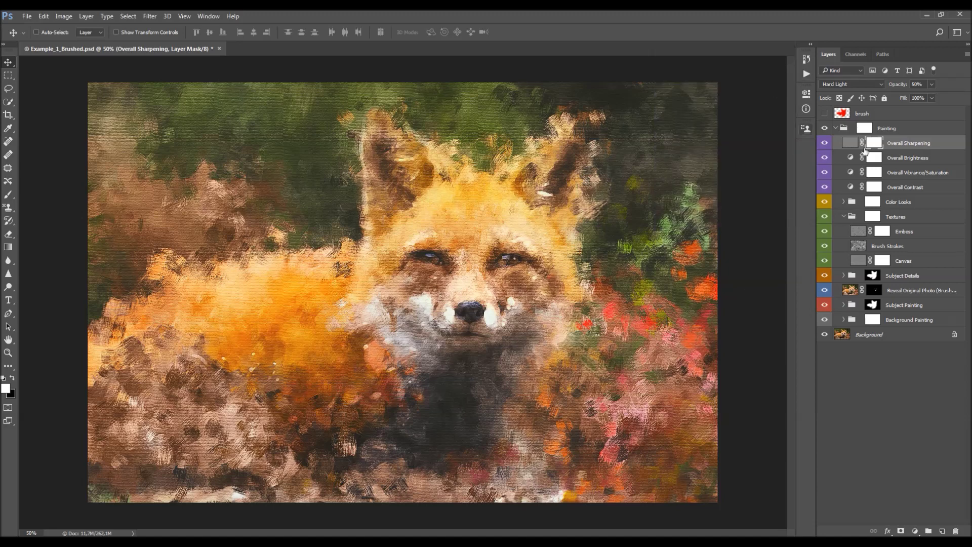
- Hide the Overall Sharpening layer and try different opacities for the updated Emboss layer, including 0%
click(904, 231)
click(824, 143)
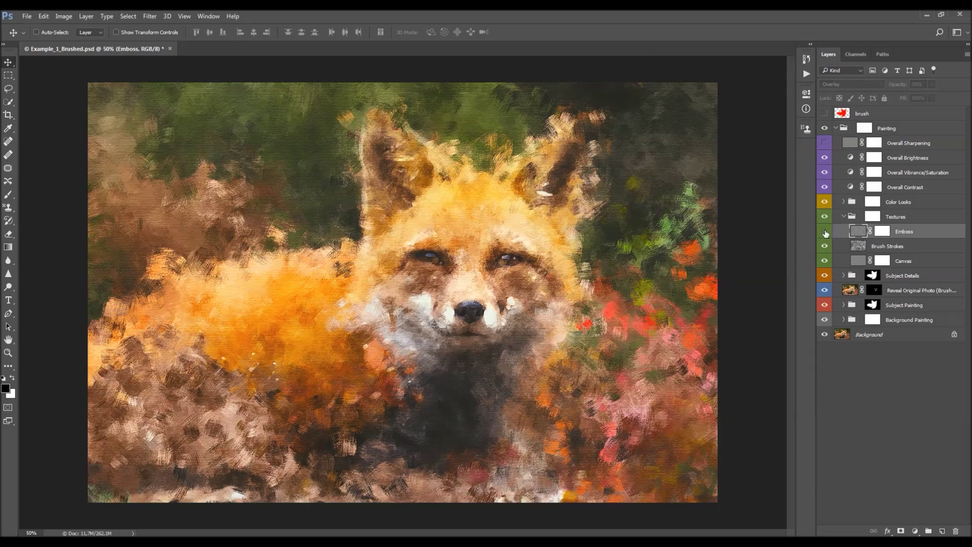
drag(902, 87, 929, 90)
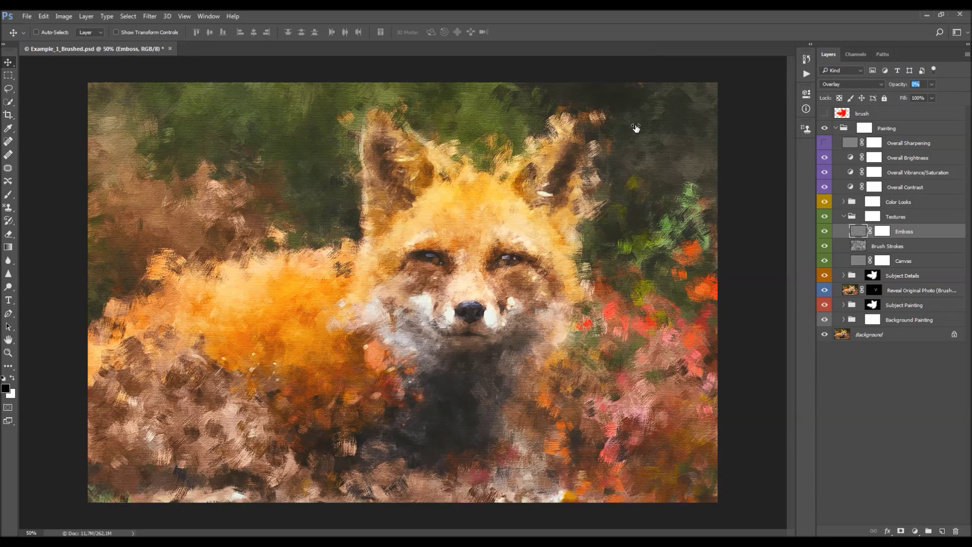
text(9)
key(Return)
key(5)
- Show the Overall Sharpening layer again, try its opacity at 100%, and compare the image with the layer hidden and shown
click(909, 143)
click(824, 142)
key(0)
key(0)
key(0)
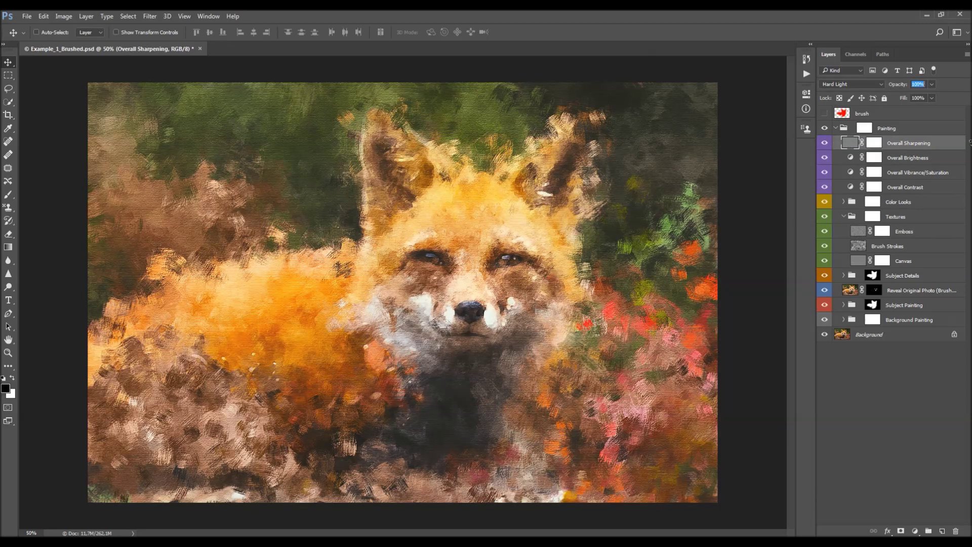
key(5)
click(824, 144)
click(824, 144)
- Collapse the Painting group and check the area covered by the brush layer by showing and hiding it
click(836, 129)
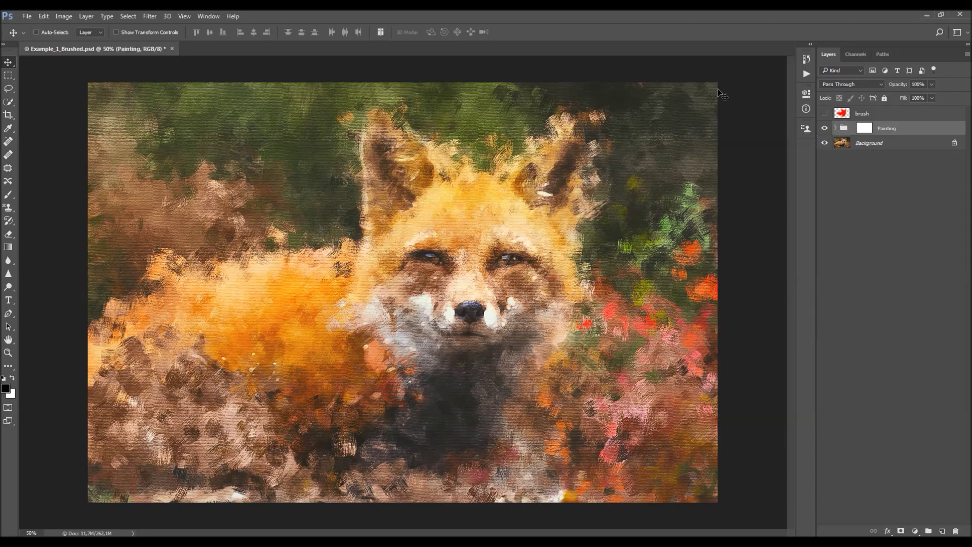
click(862, 112)
click(825, 113)
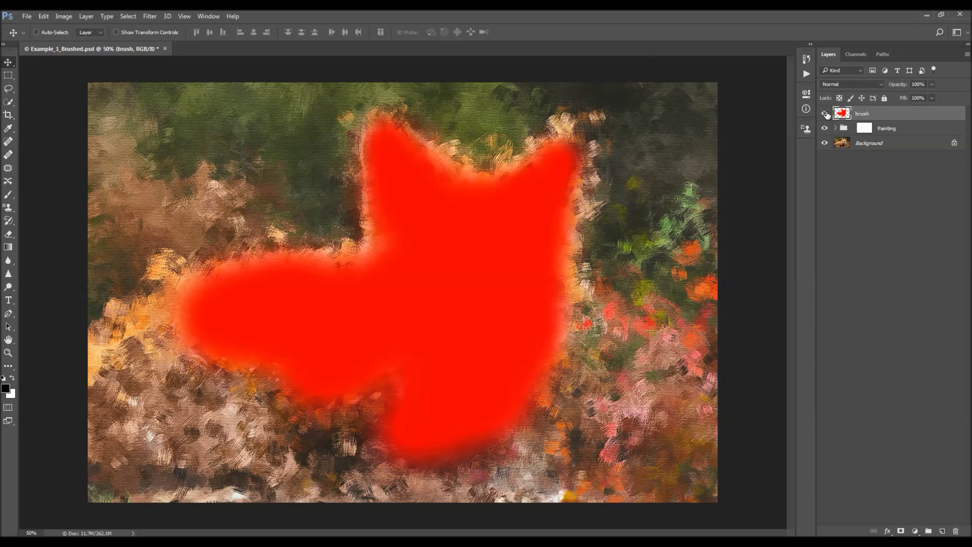
click(825, 113)
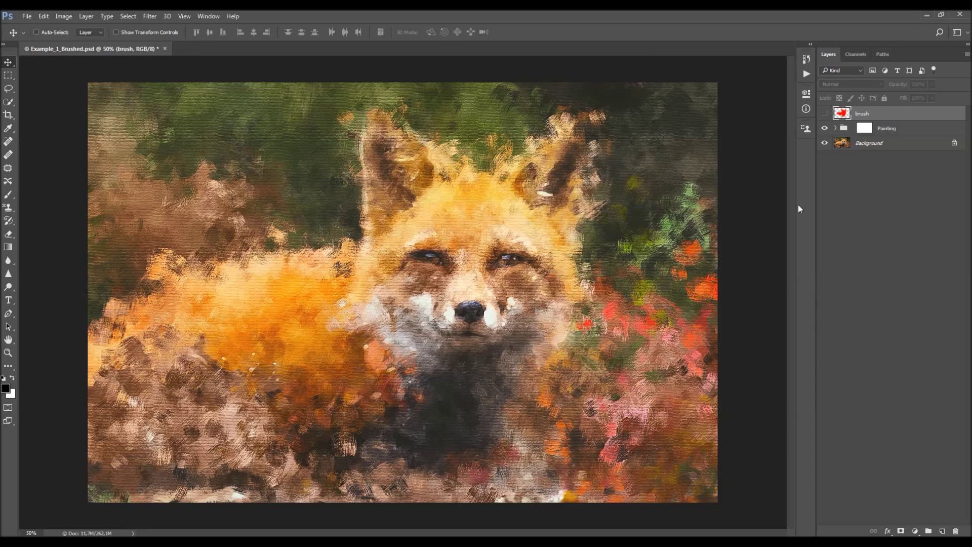
- Delete the Painting group, run the Painting action again on the photo, and look over the new group's layers
click(806, 74)
click(900, 130)
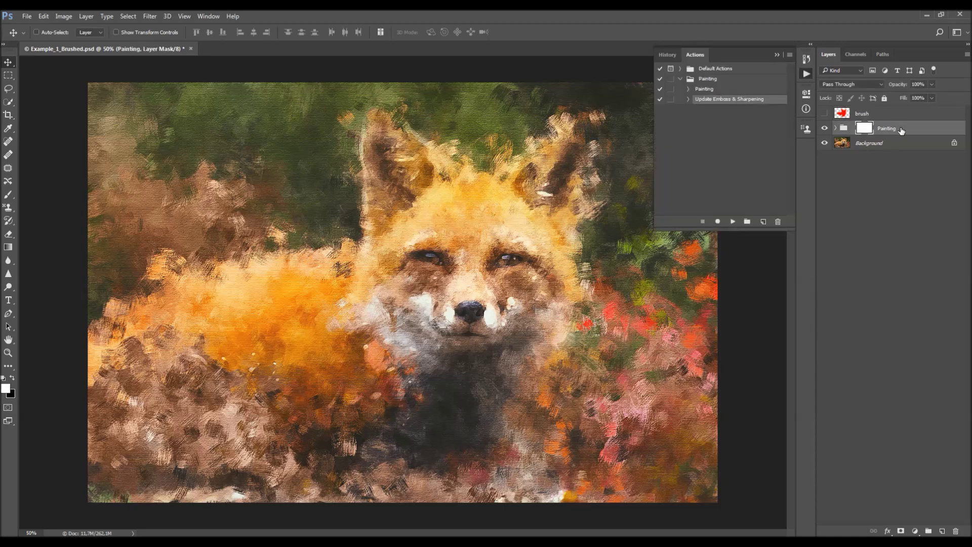
key(Delete)
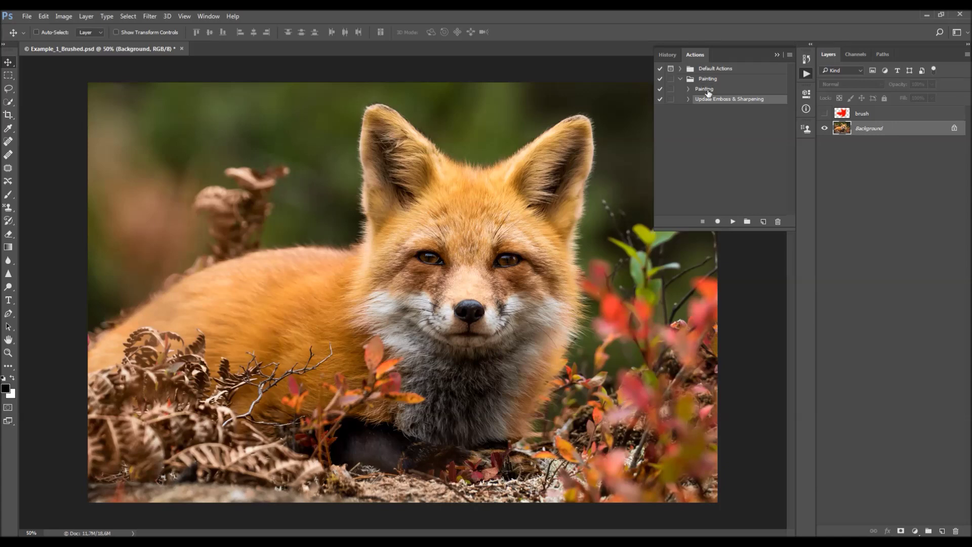
click(709, 92)
click(732, 221)
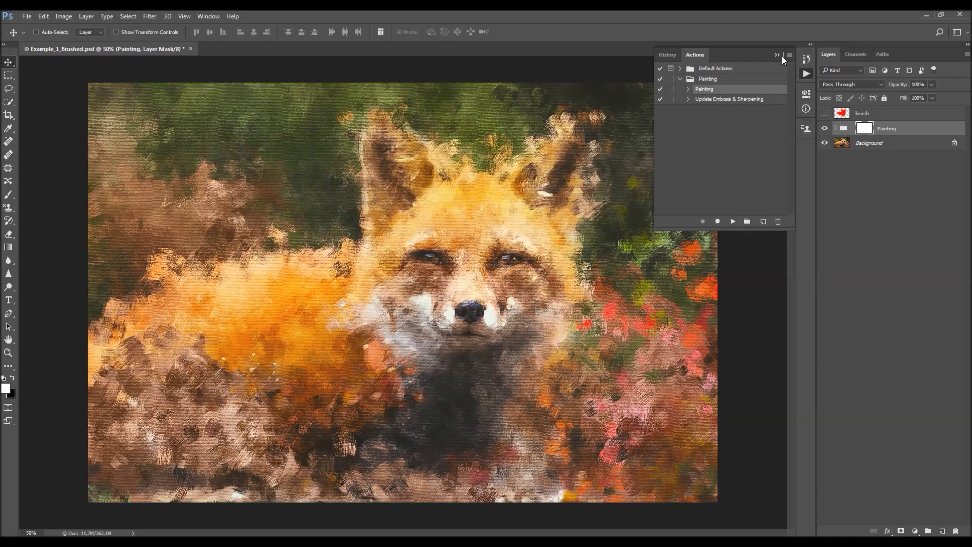
click(781, 56)
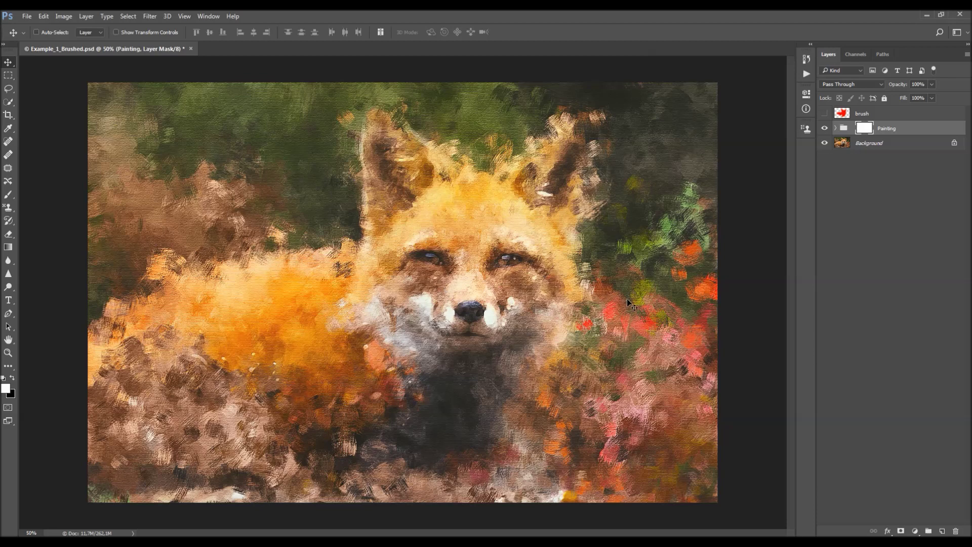
click(836, 128)
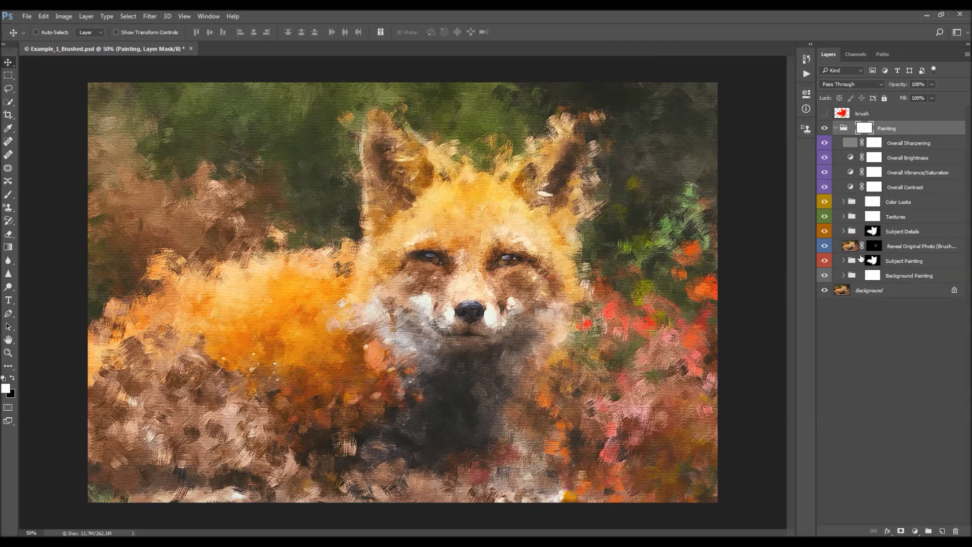
click(836, 129)
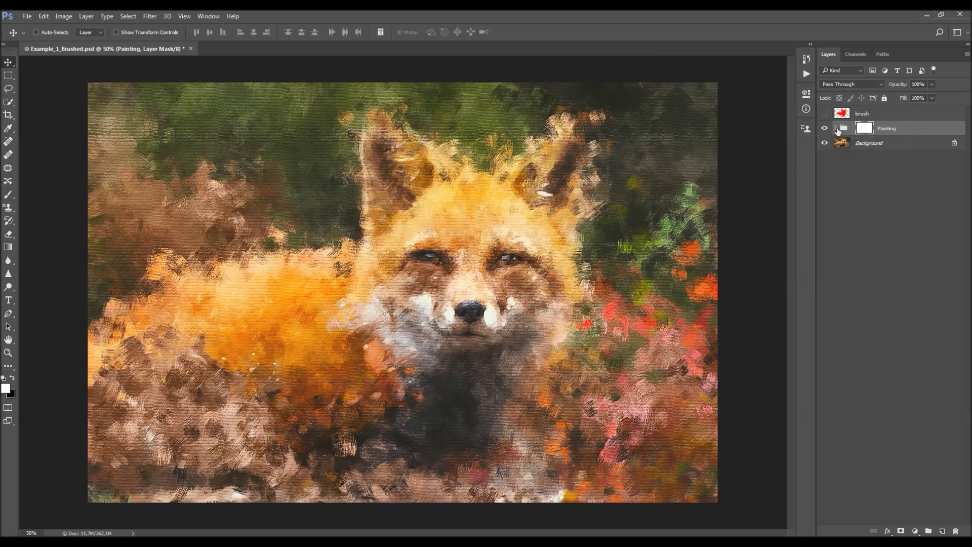
- Duplicate the Background layer, place the copy above the Painting group, and hide it to compare the photo with the painting
click(901, 144)
key(ctrl+j)
drag(902, 144, 902, 124)
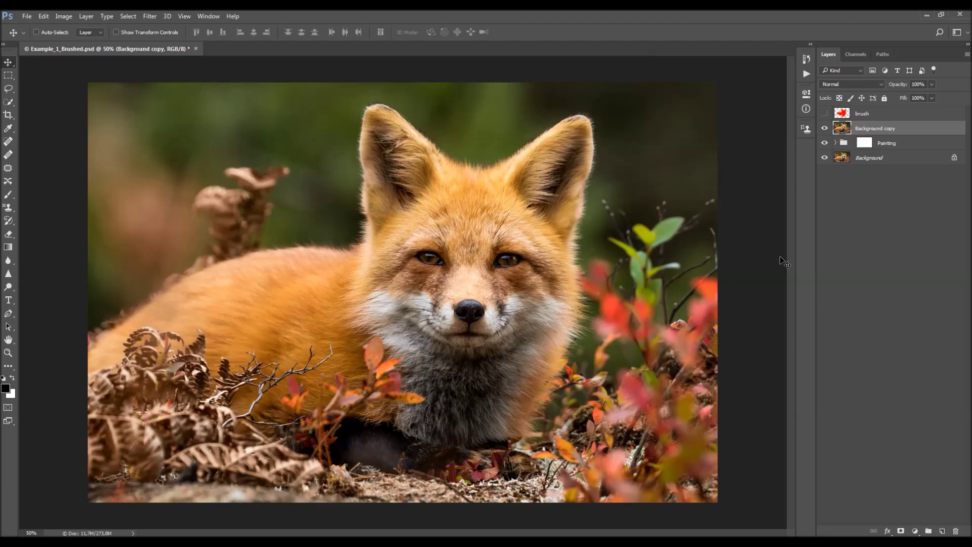
click(825, 128)
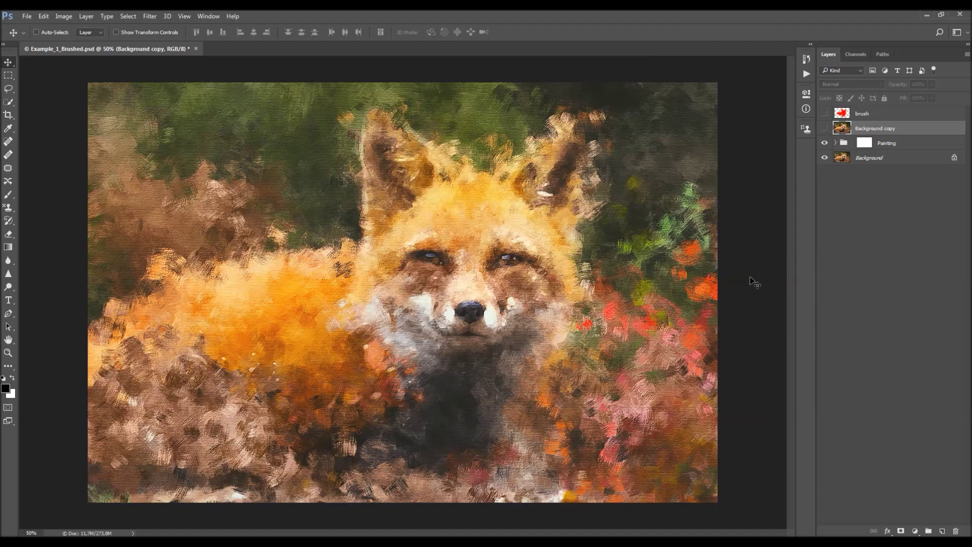